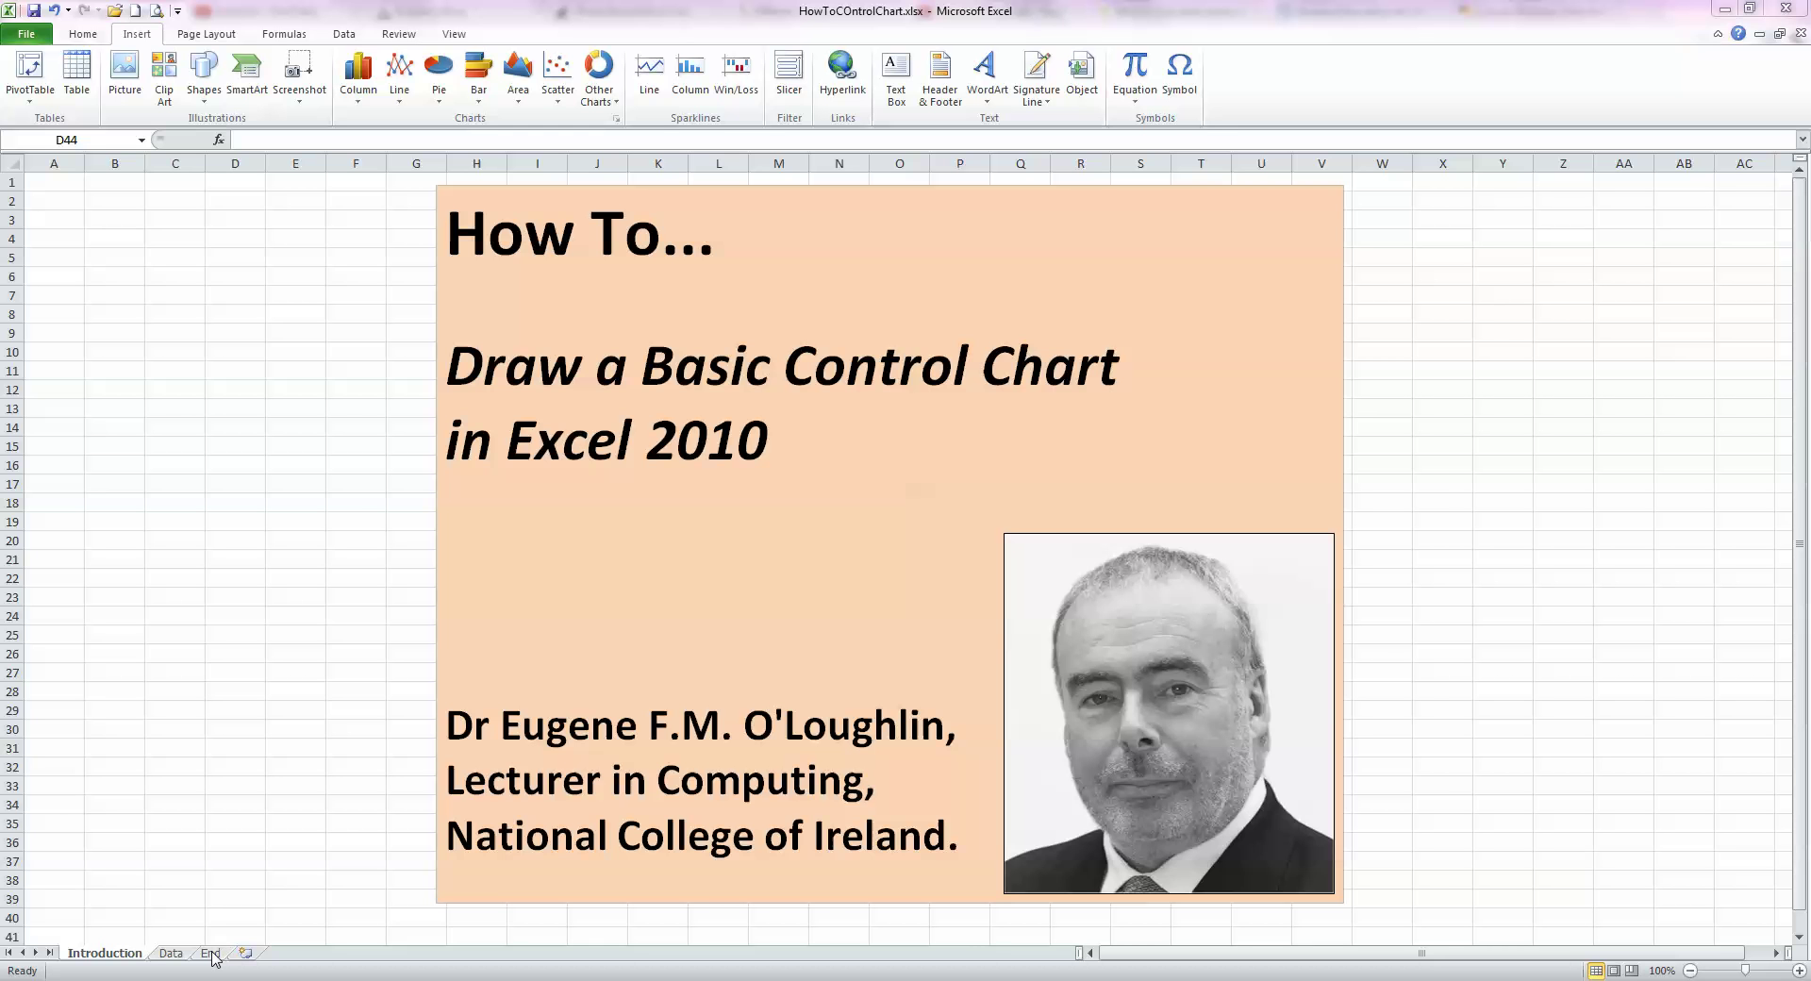
left_click(212, 954)
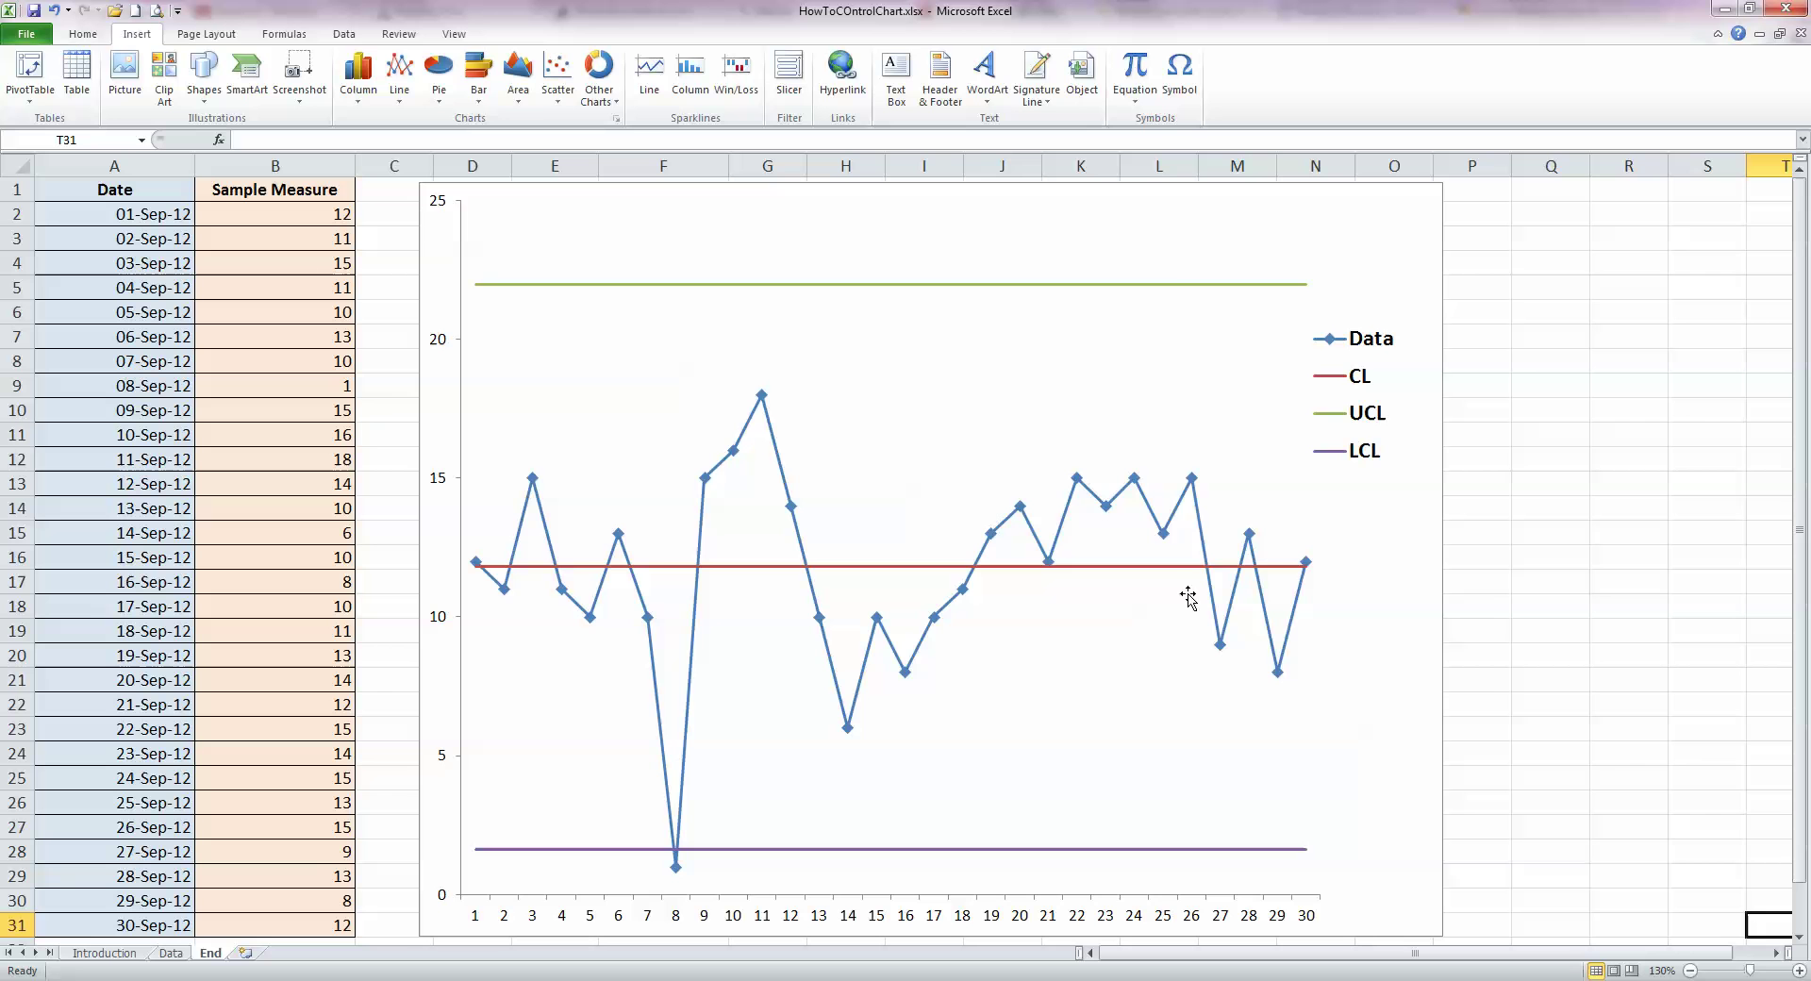
On the Data sheet, put =AVERAGE(B2:B31) in Mean cell I2, giving 11.8
mouse_move(1164, 285)
left_click(173, 953)
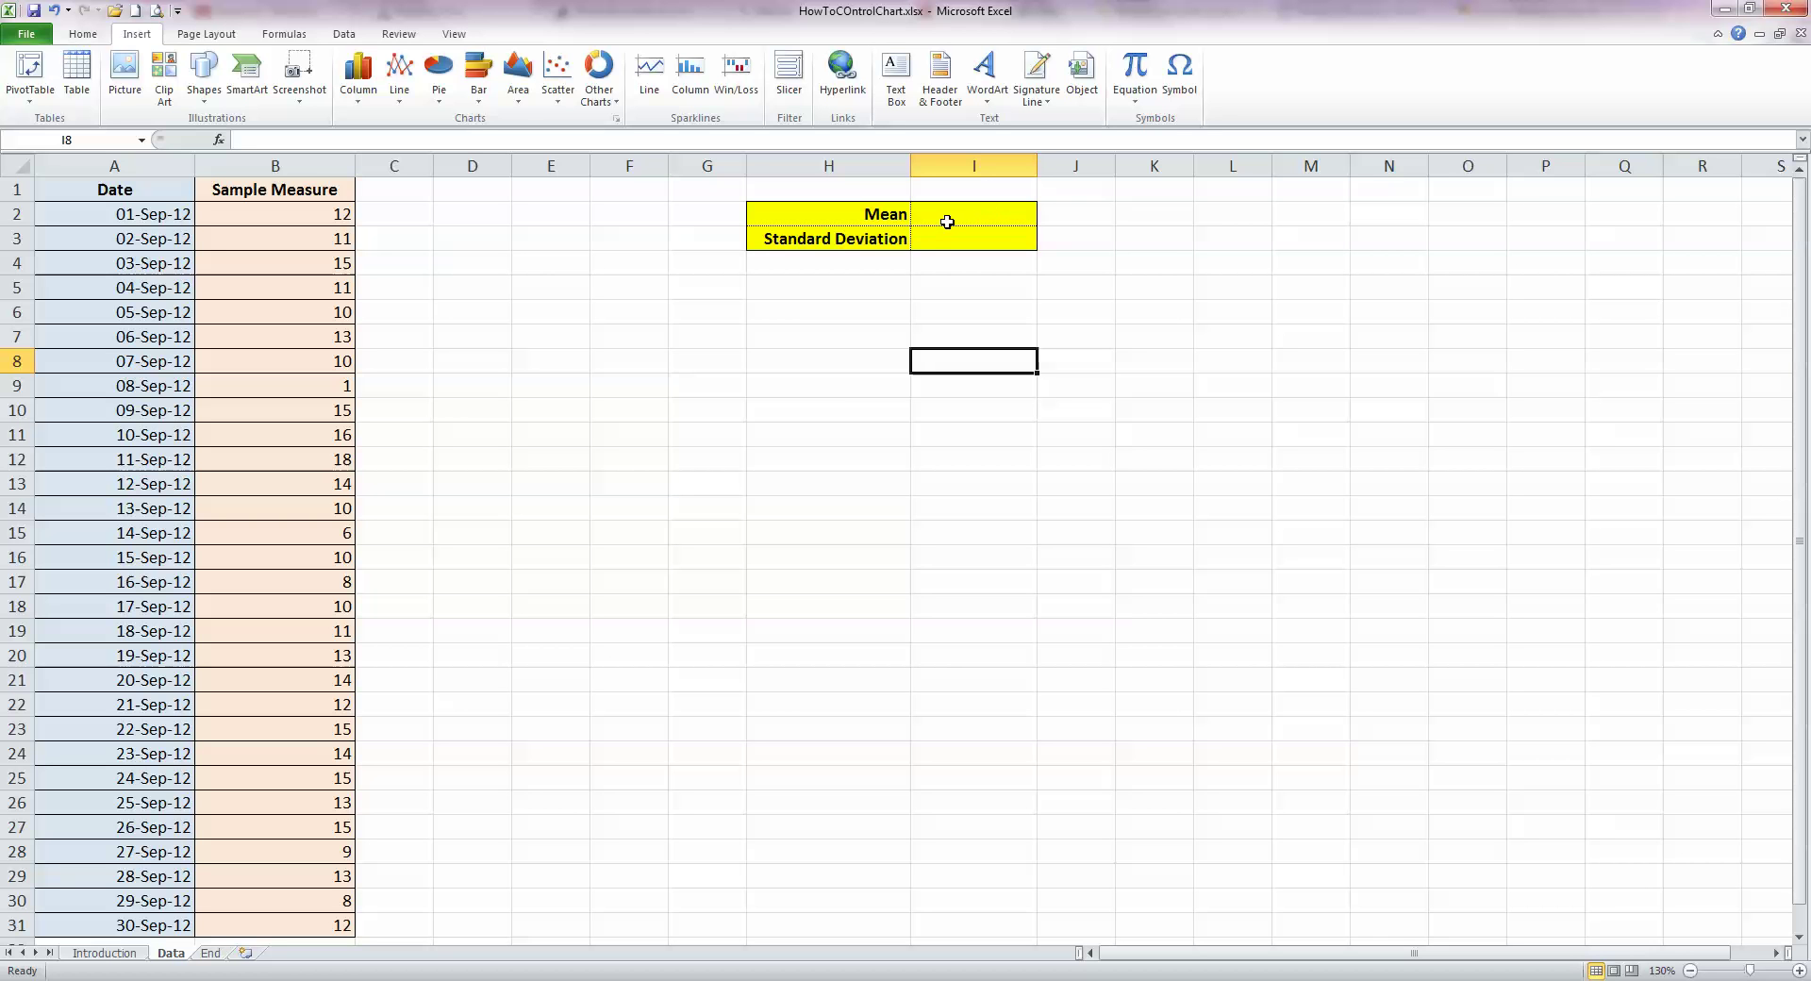
left_click(979, 217)
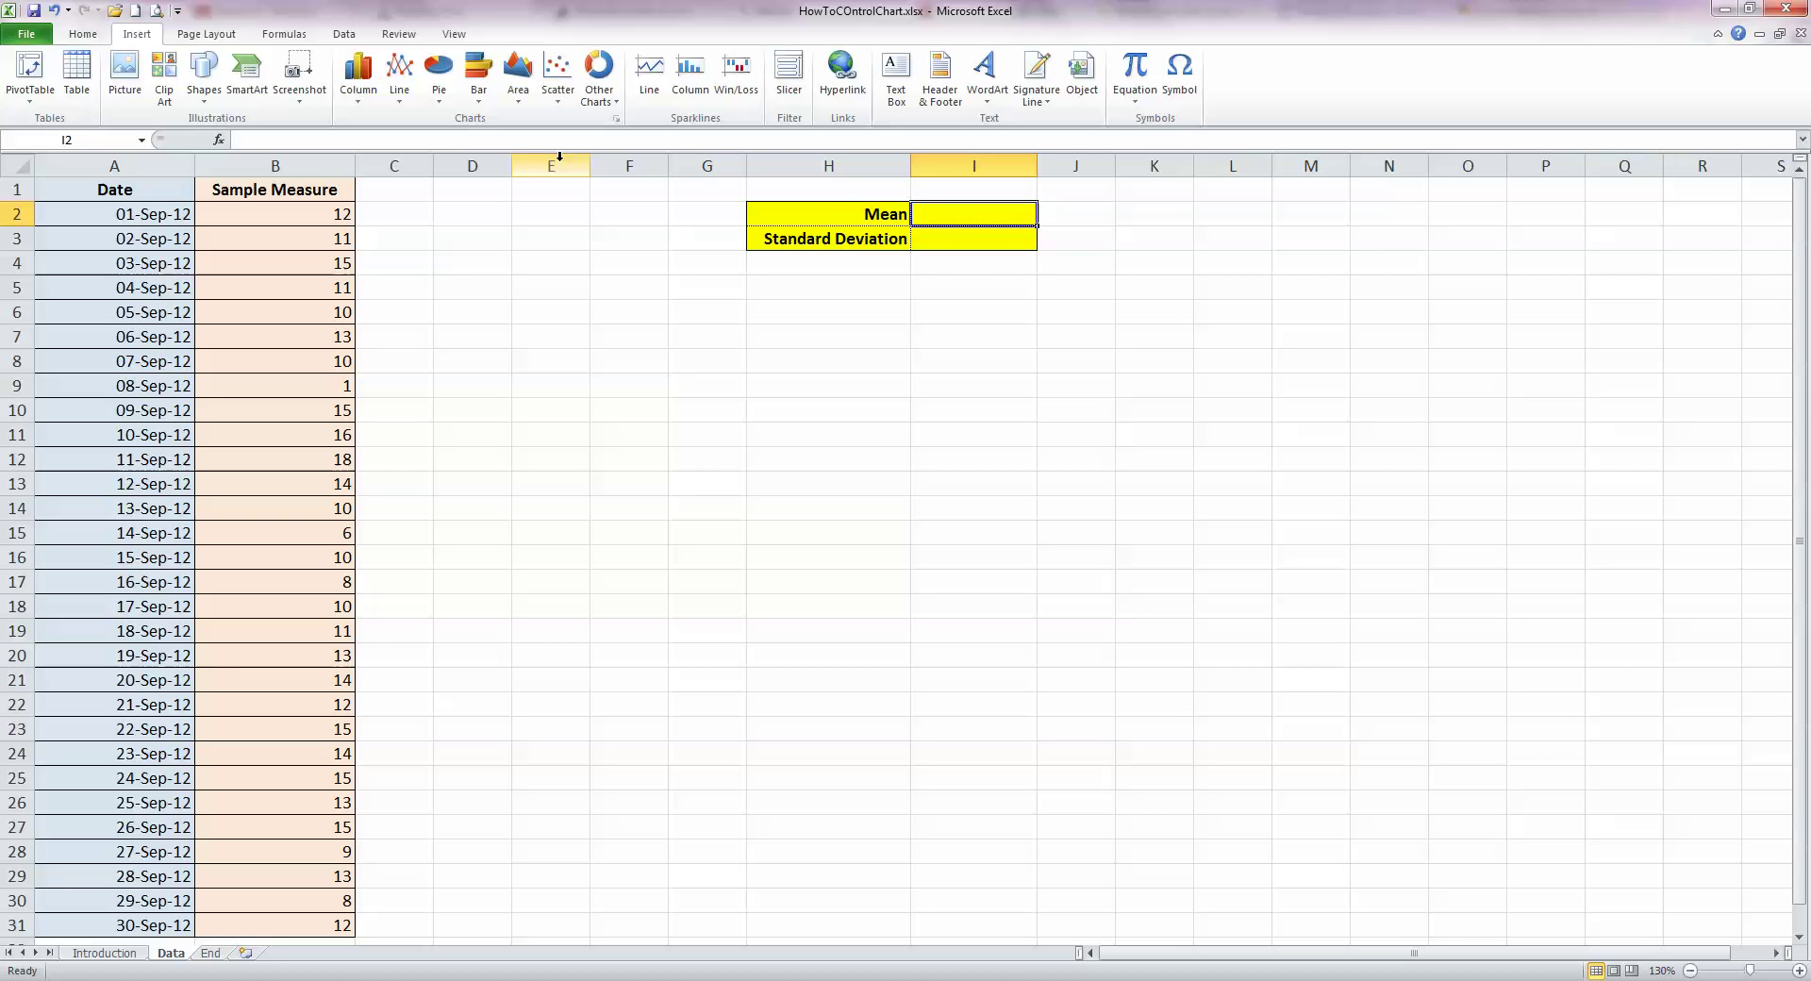
left_click(286, 37)
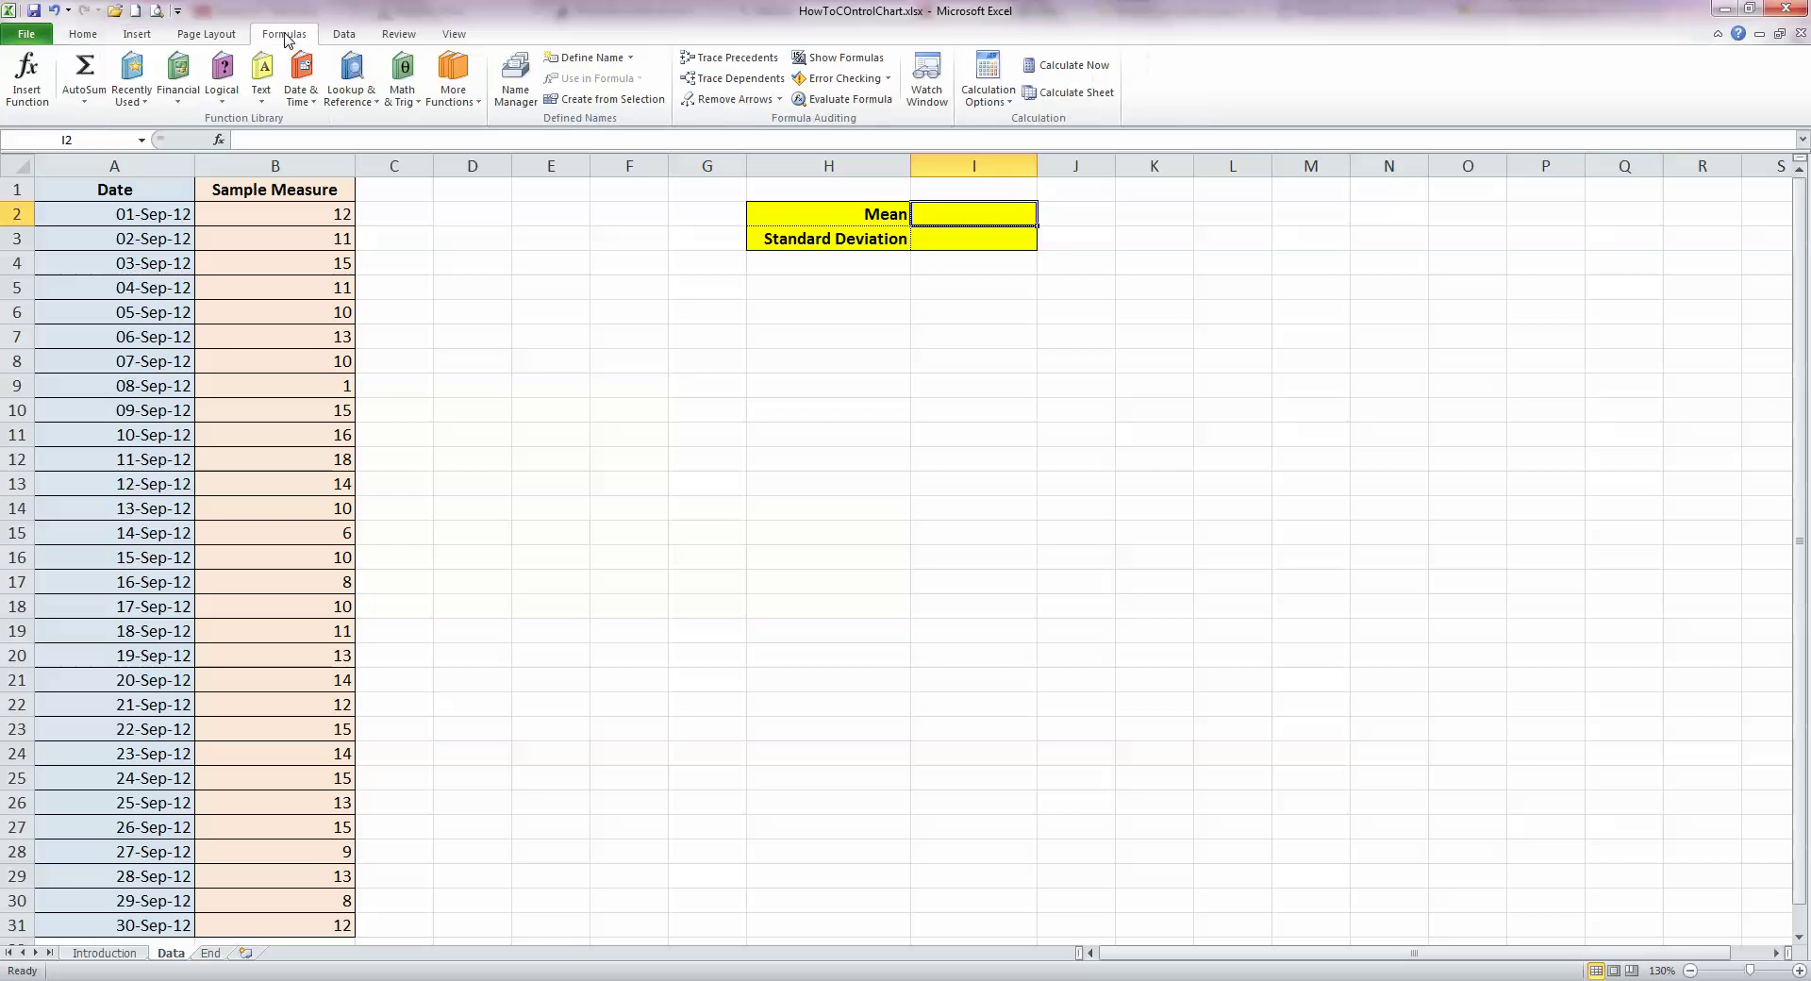
left_click(460, 102)
mouse_move(509, 123)
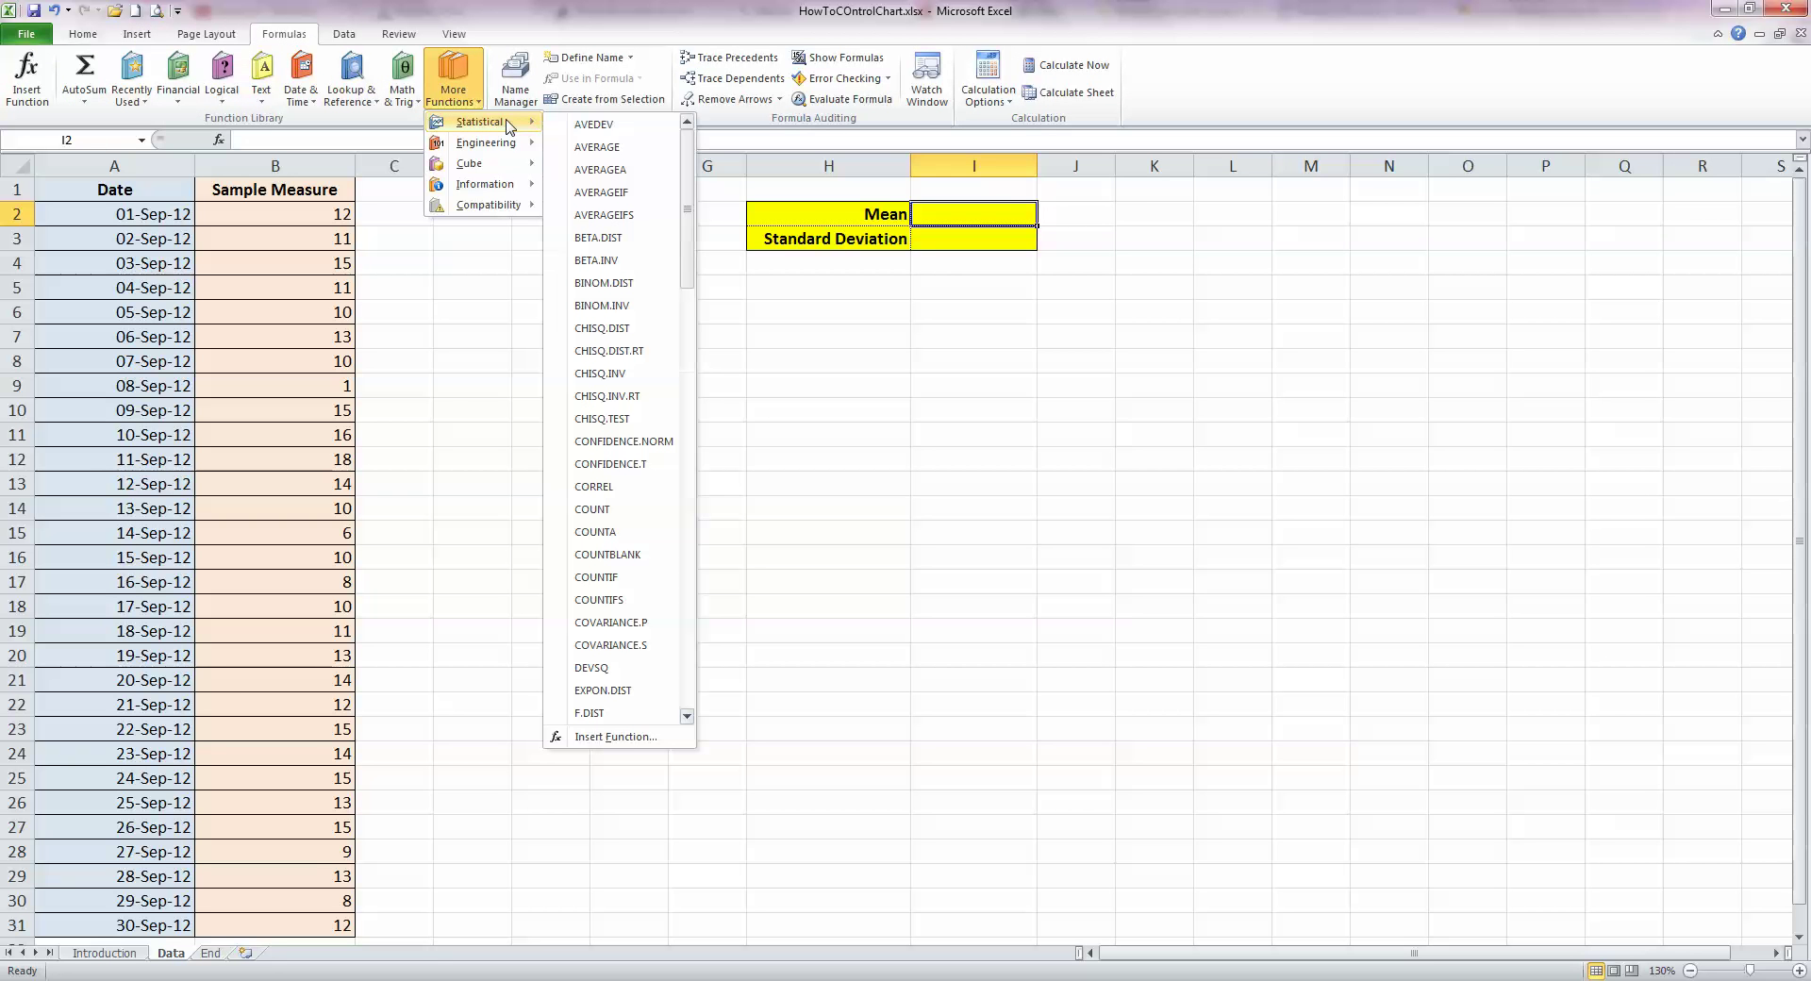
left_click(635, 148)
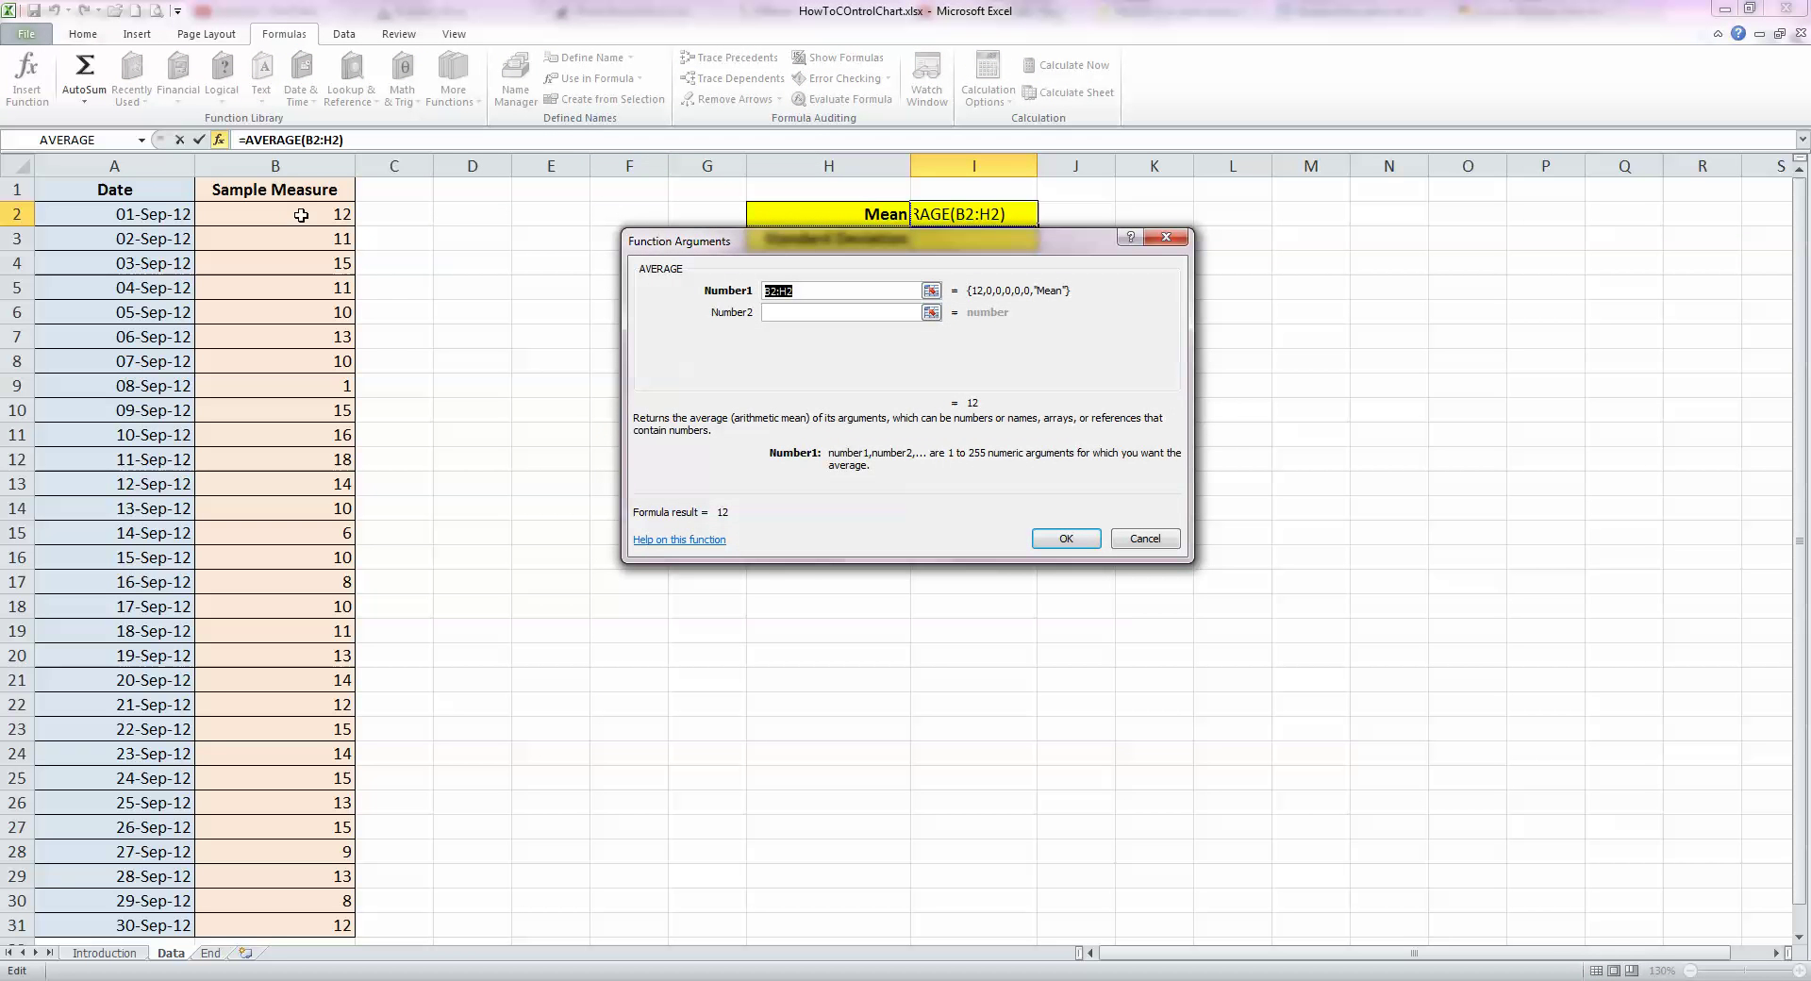
left_click_drag(286, 222, 299, 922)
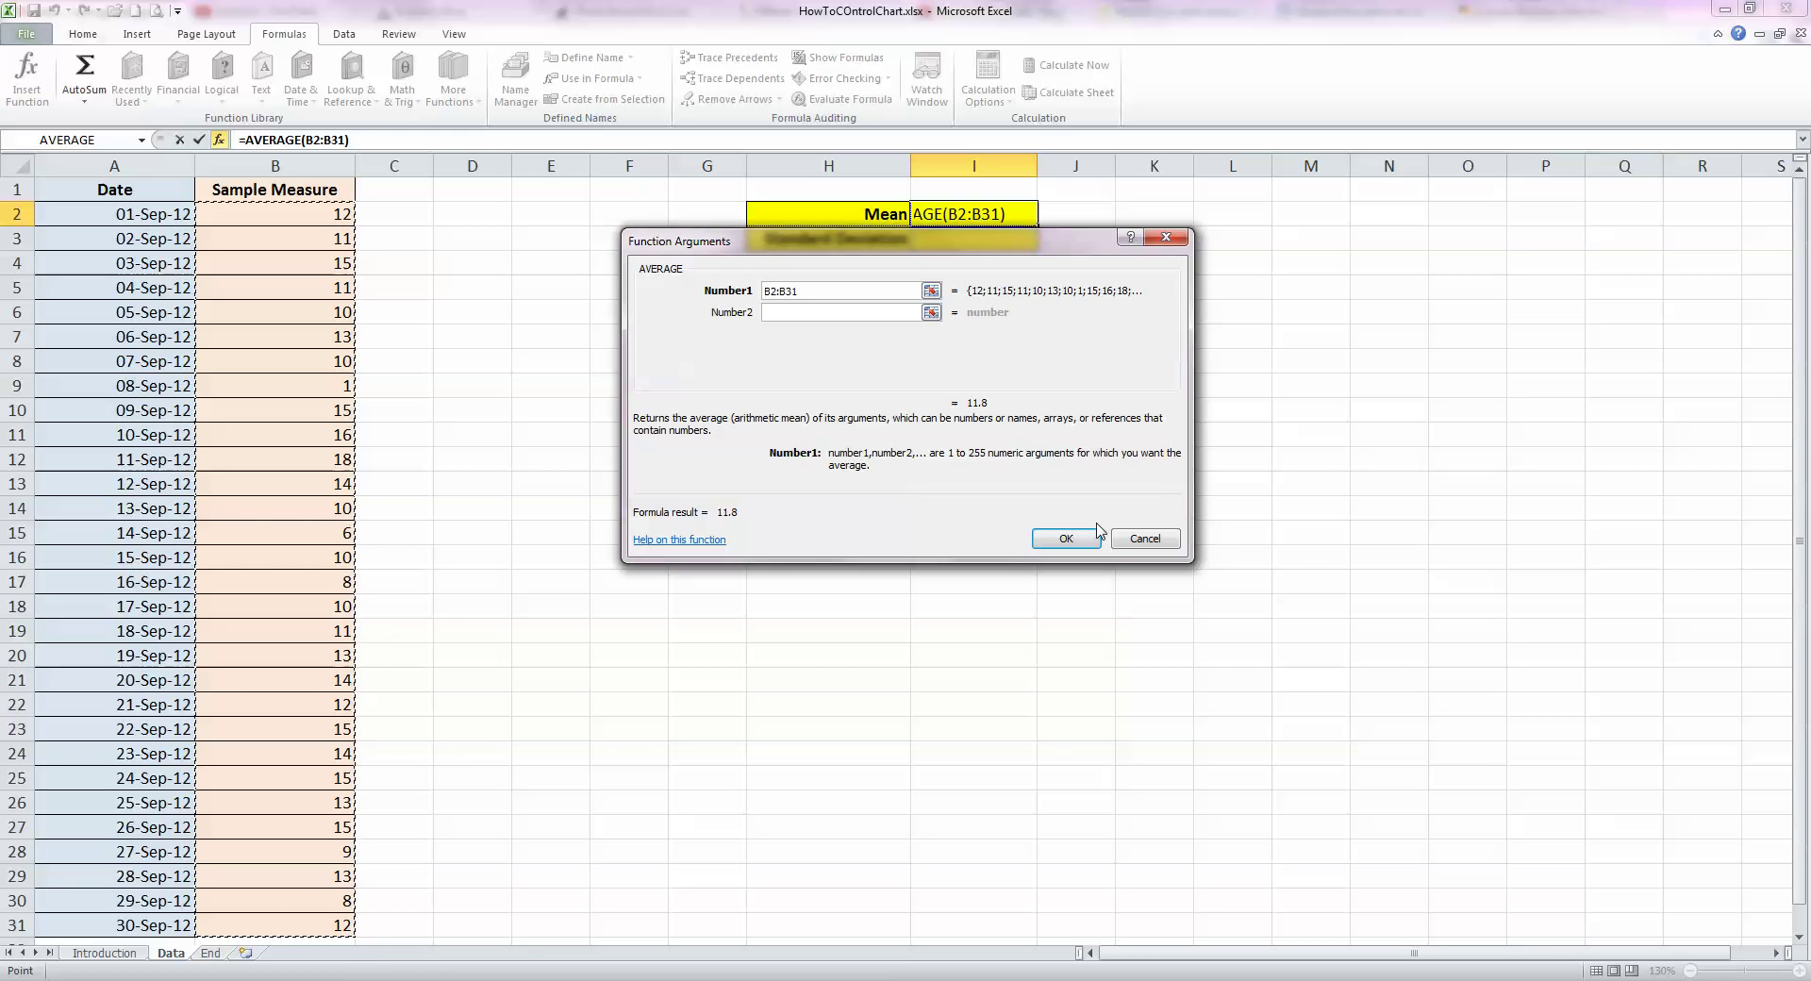
left_click(1066, 539)
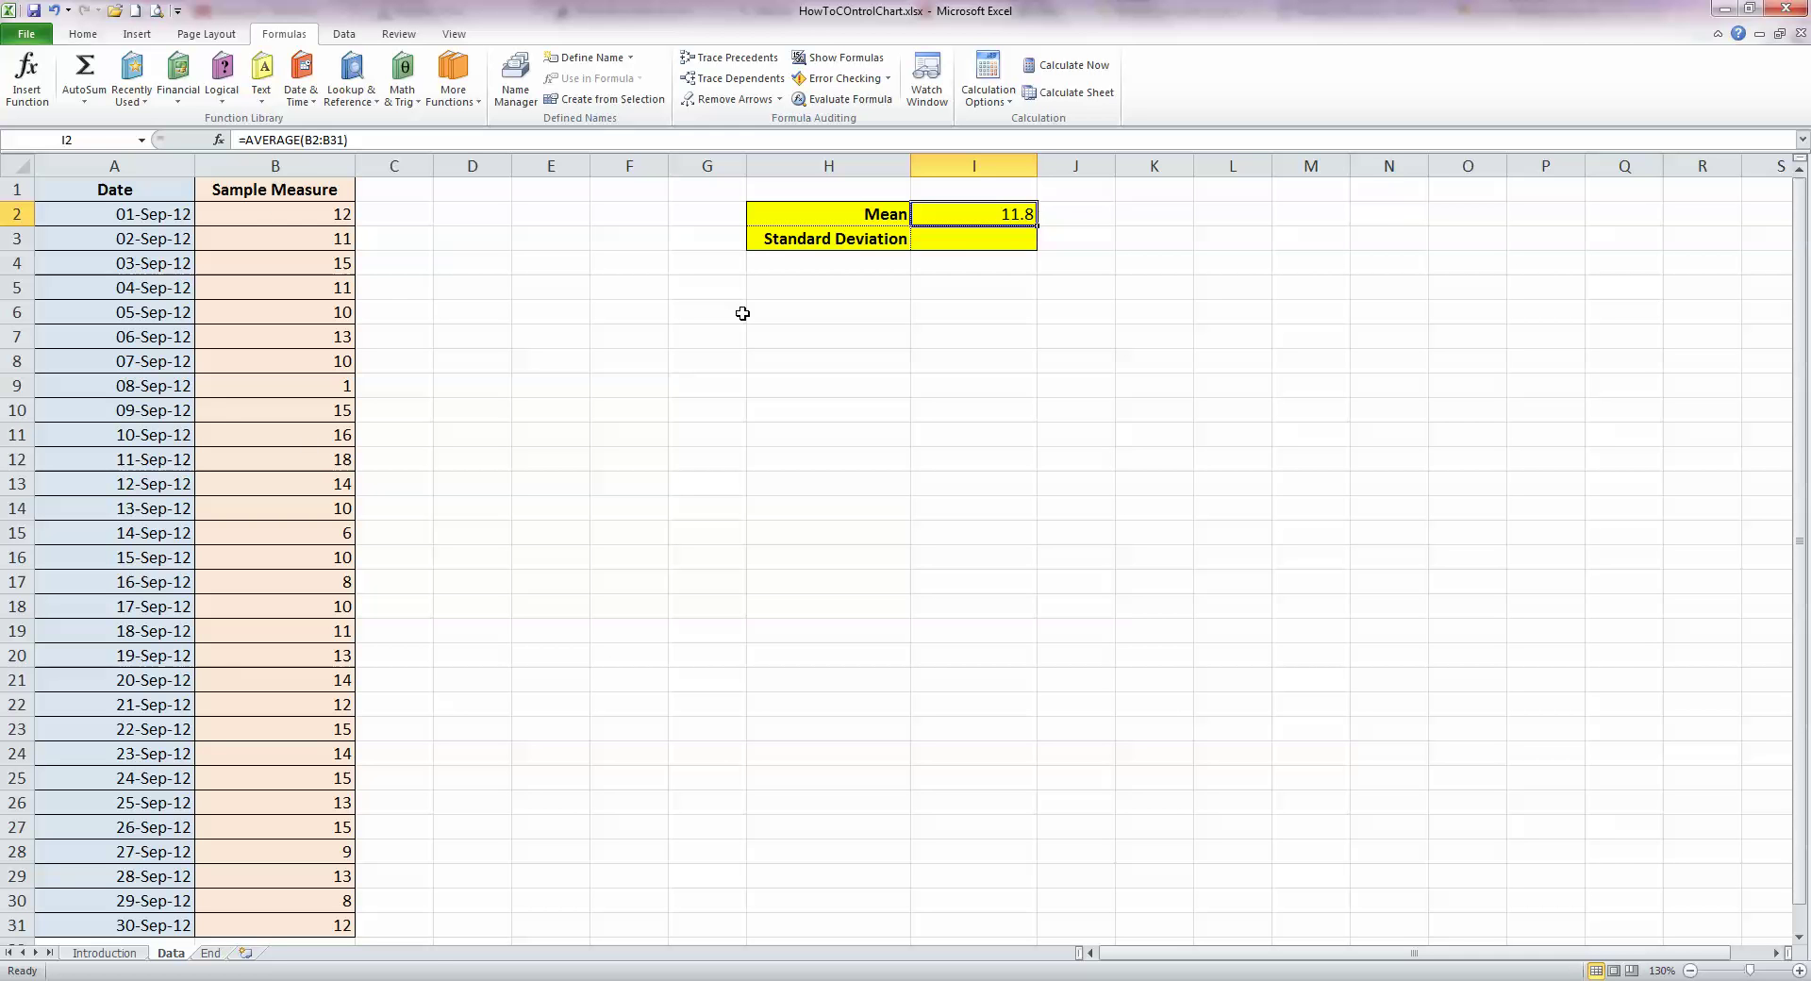
Put =STDEV.S(B2:B31) in Standard Deviation cell I3, returning 3.387604178
left_click(1006, 242)
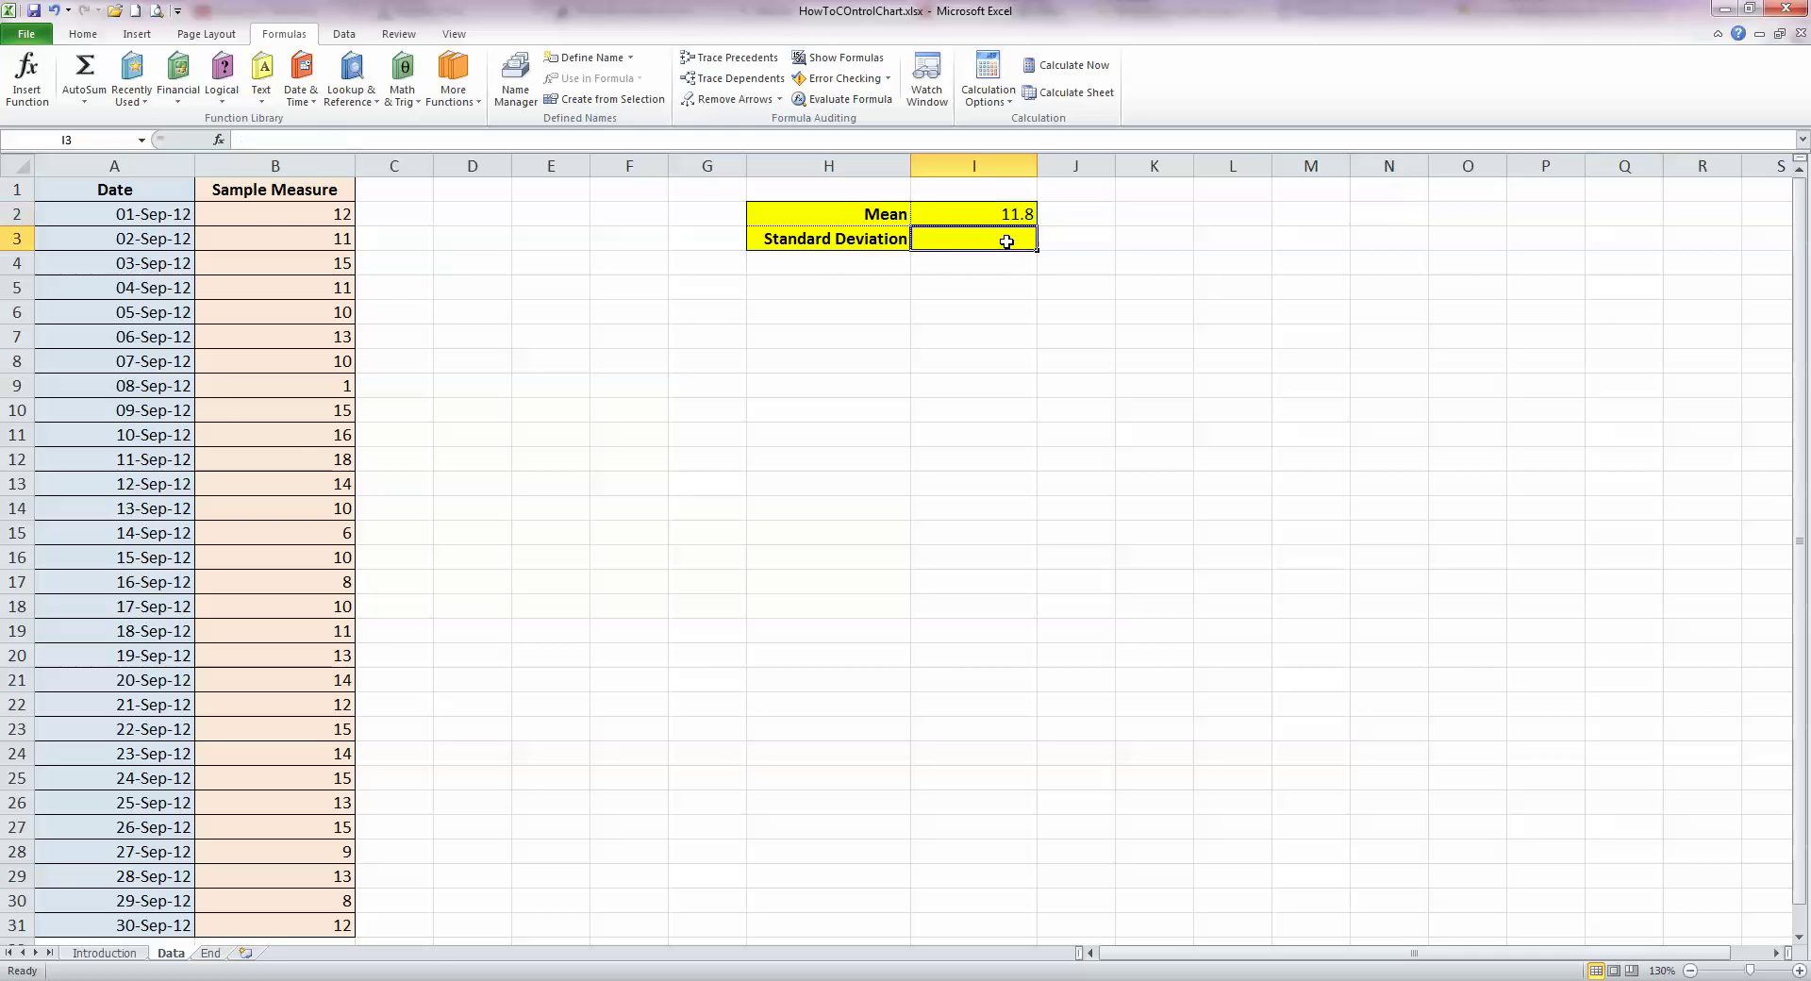
left_click(468, 106)
mouse_move(481, 122)
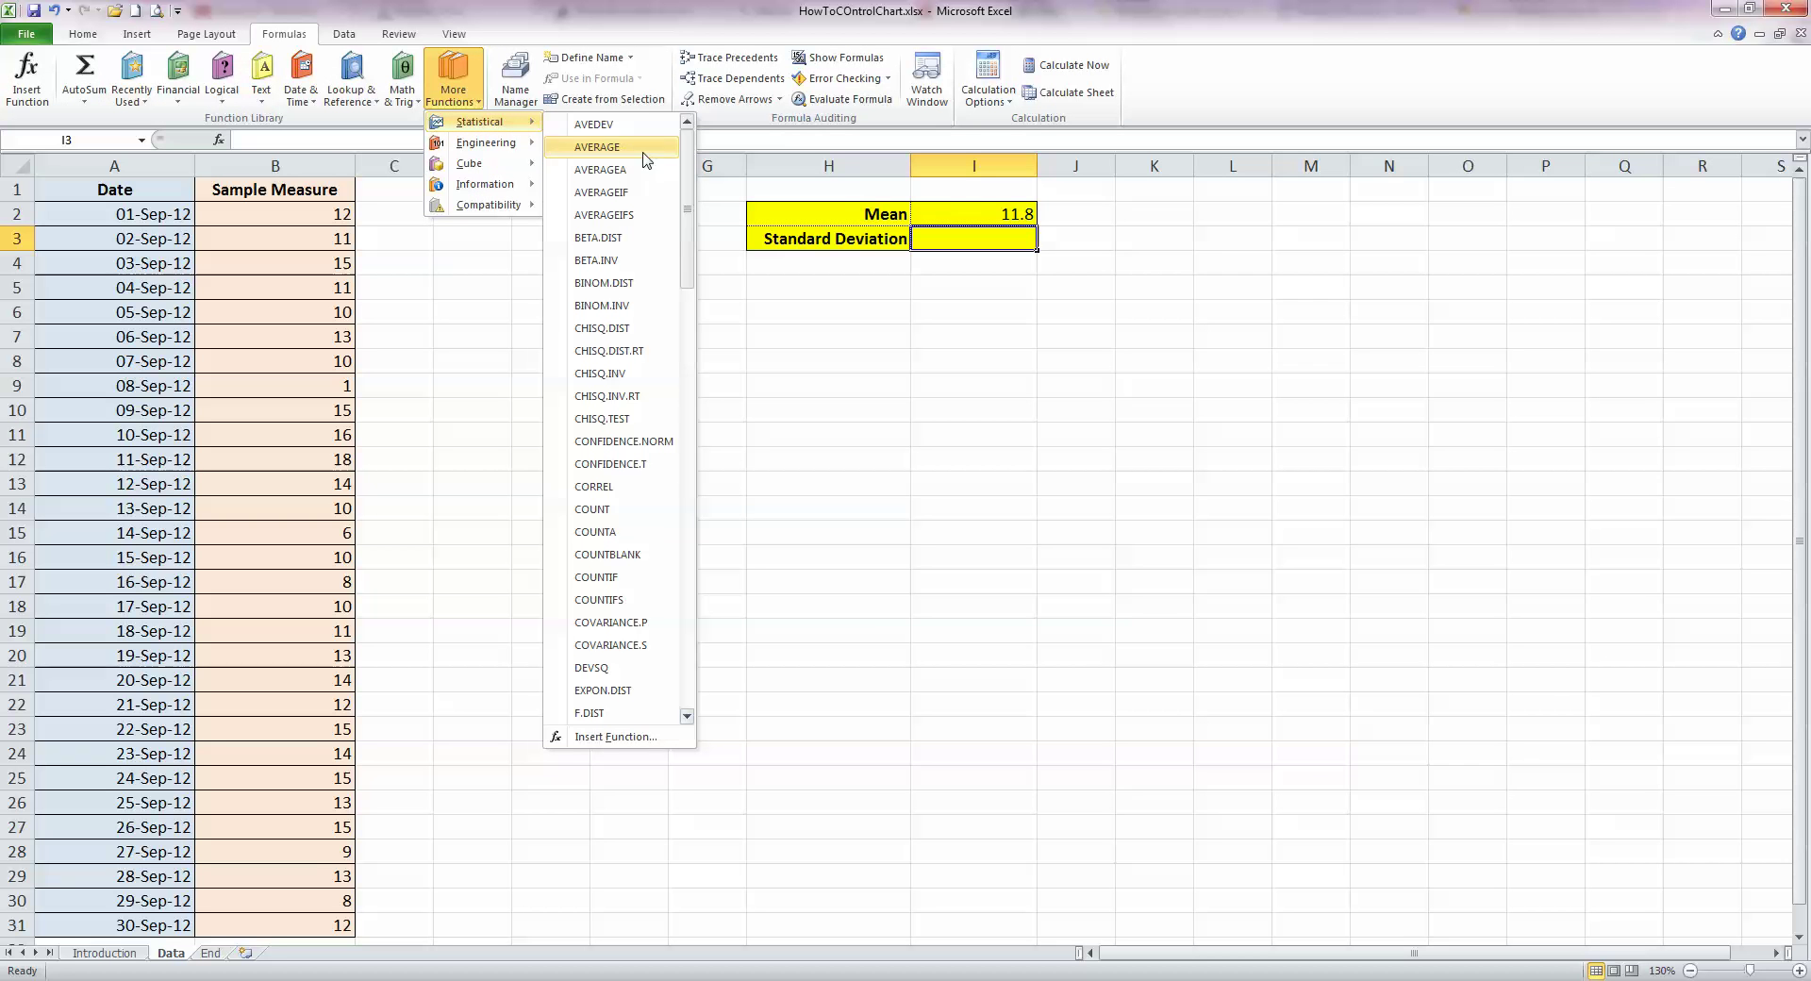
left_click_drag(695, 168, 688, 498)
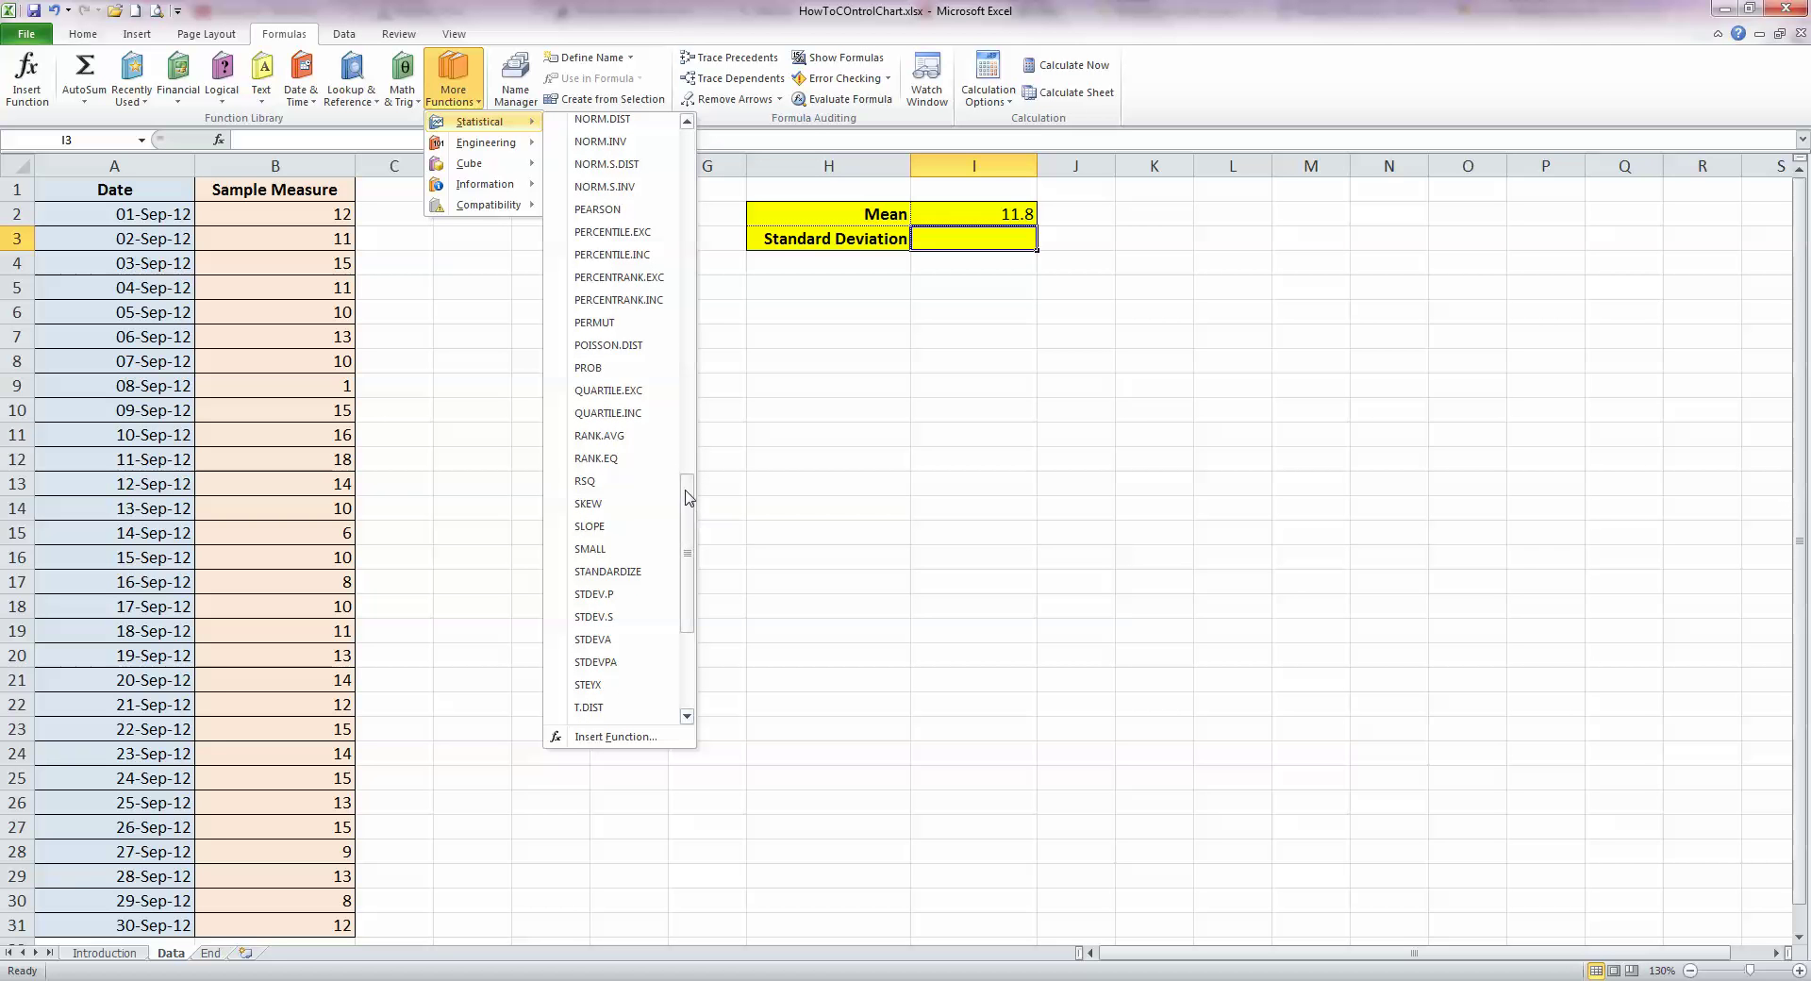
left_click(611, 617)
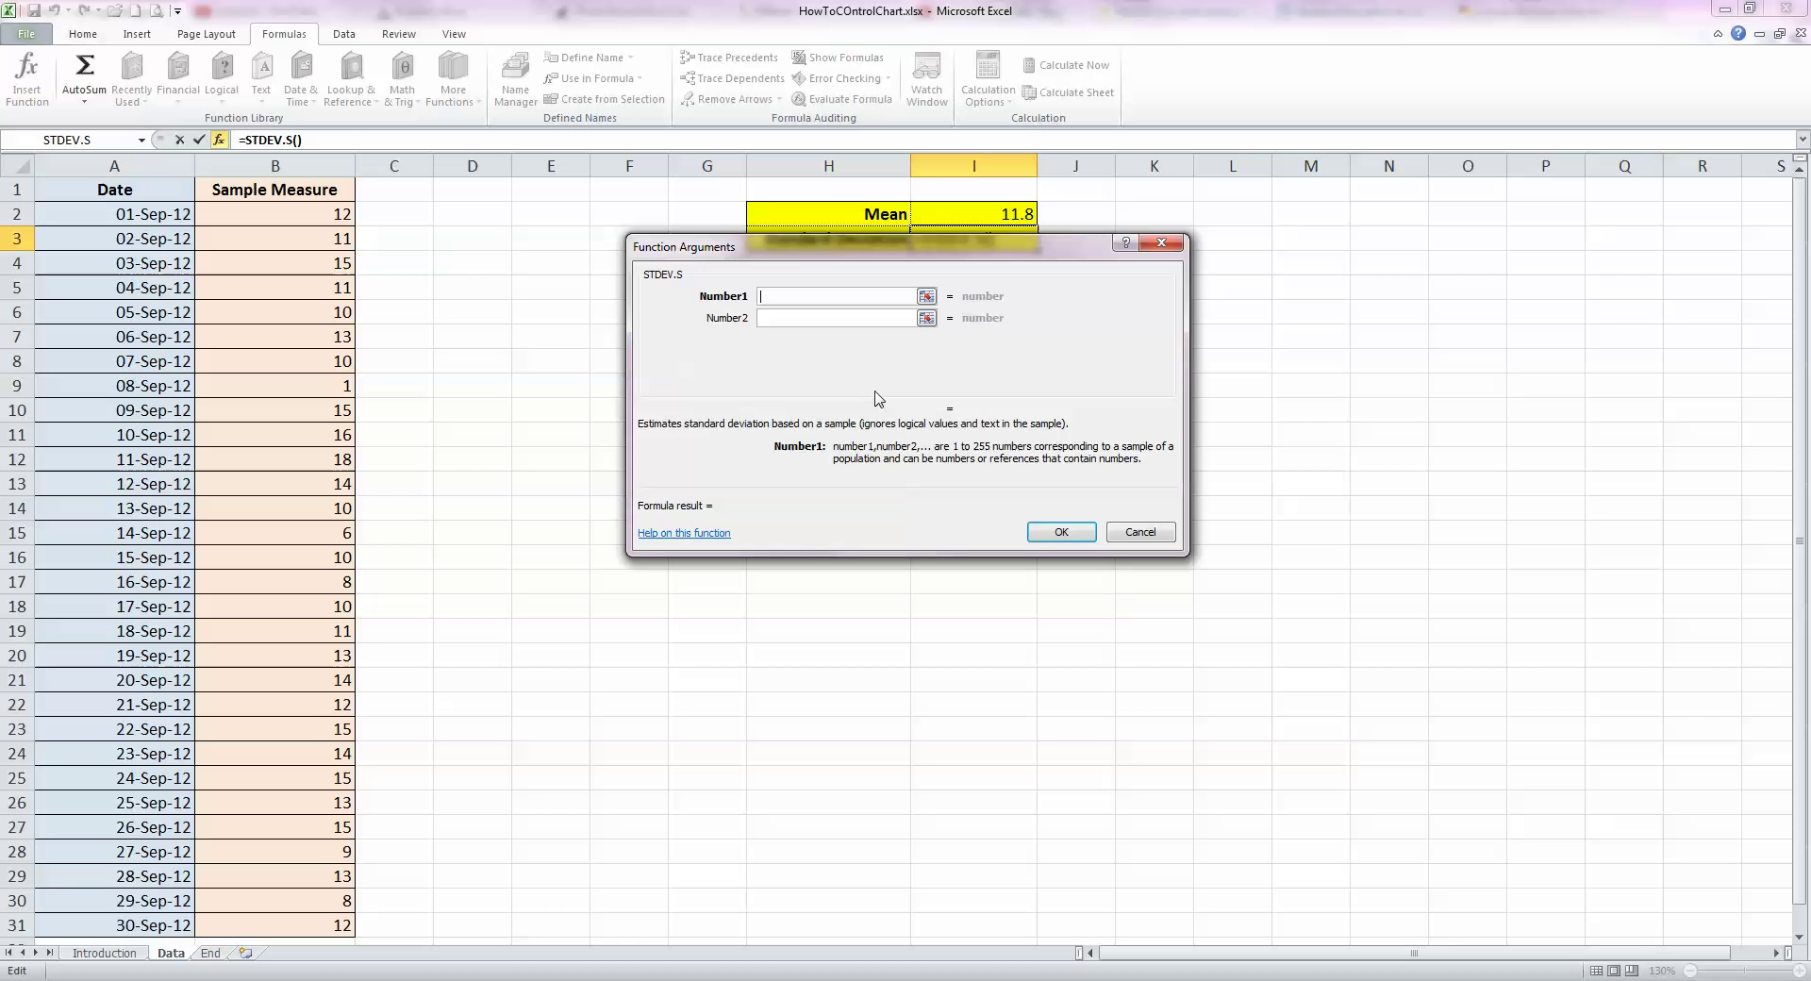
left_click_drag(330, 219, 348, 924)
left_click(1060, 531)
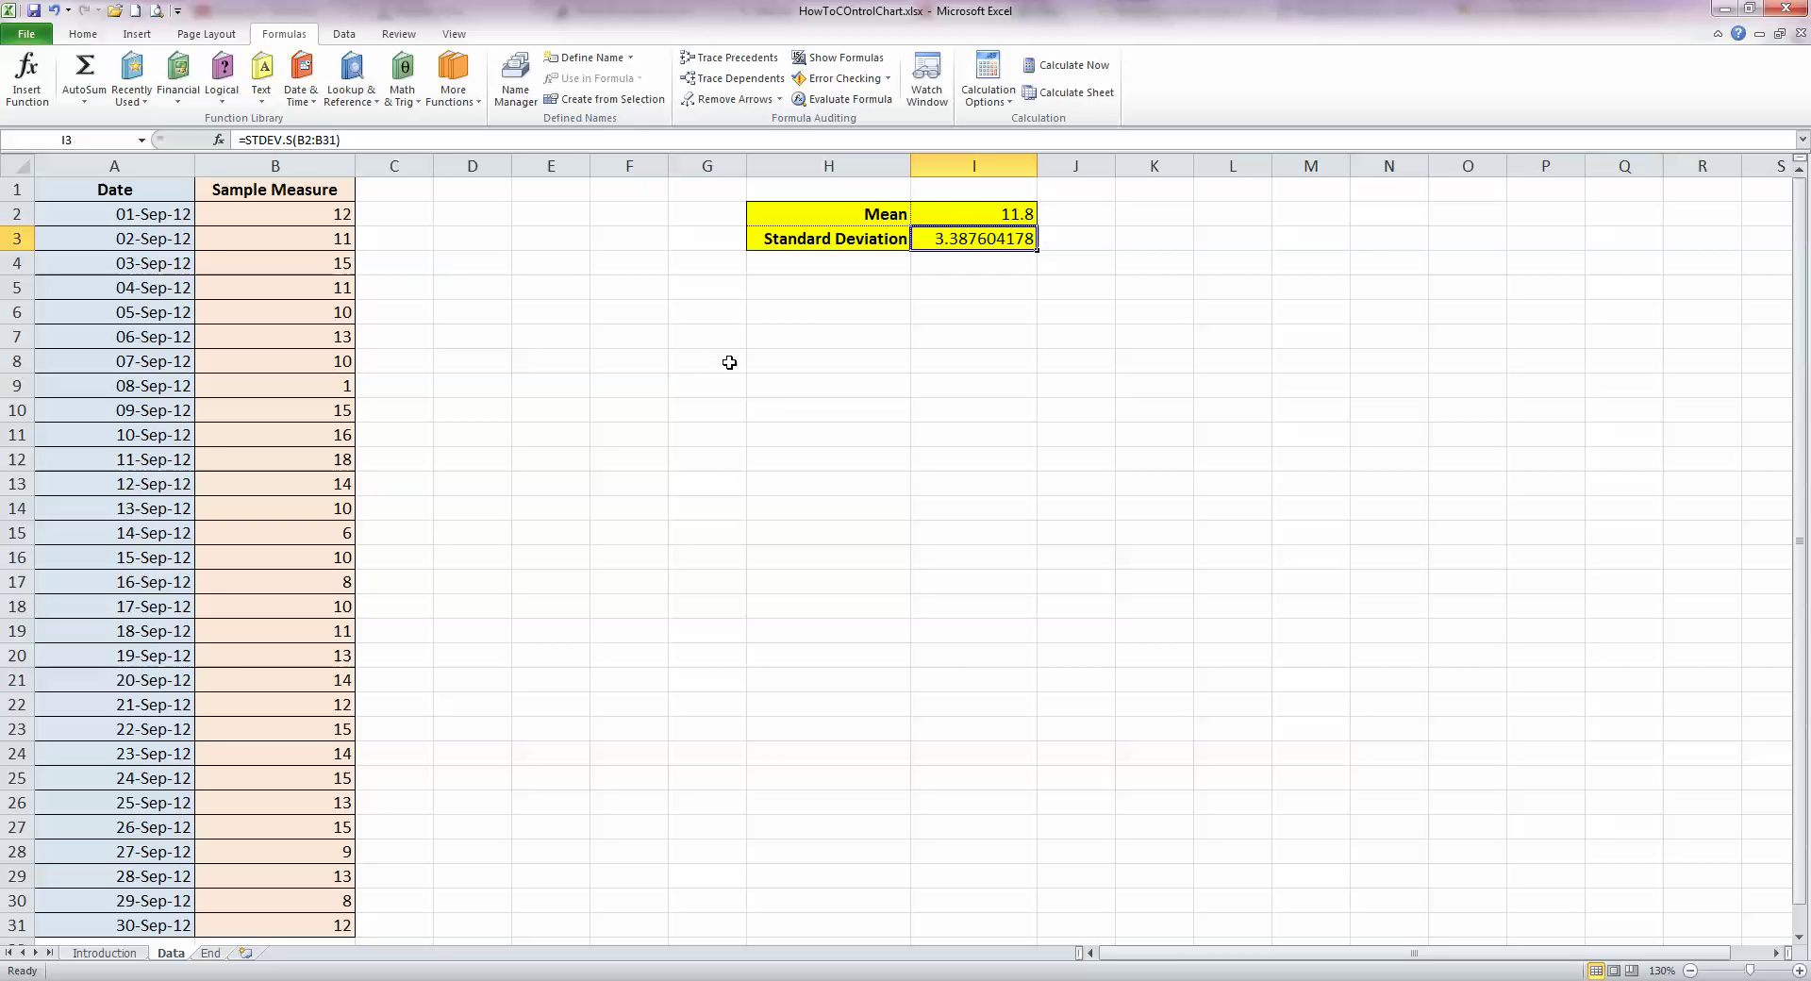
Add the column heading 'Mean (CL)' in cell D1
left_click(476, 188)
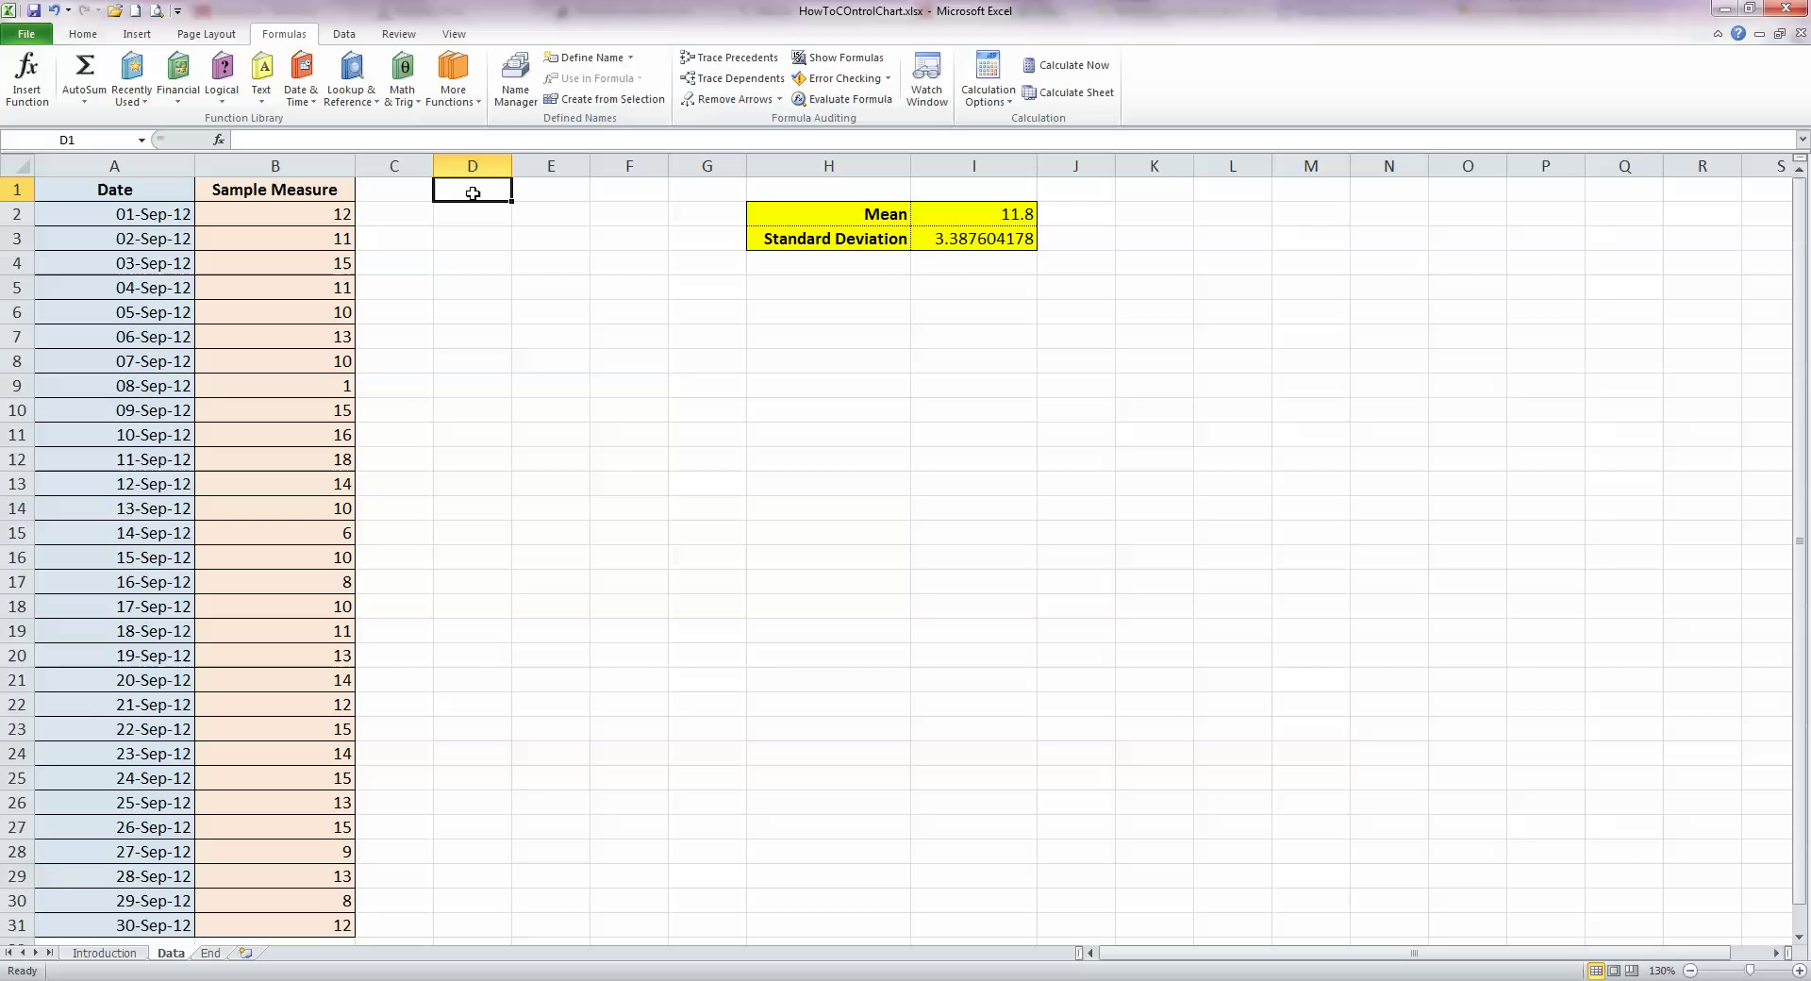
type("M")
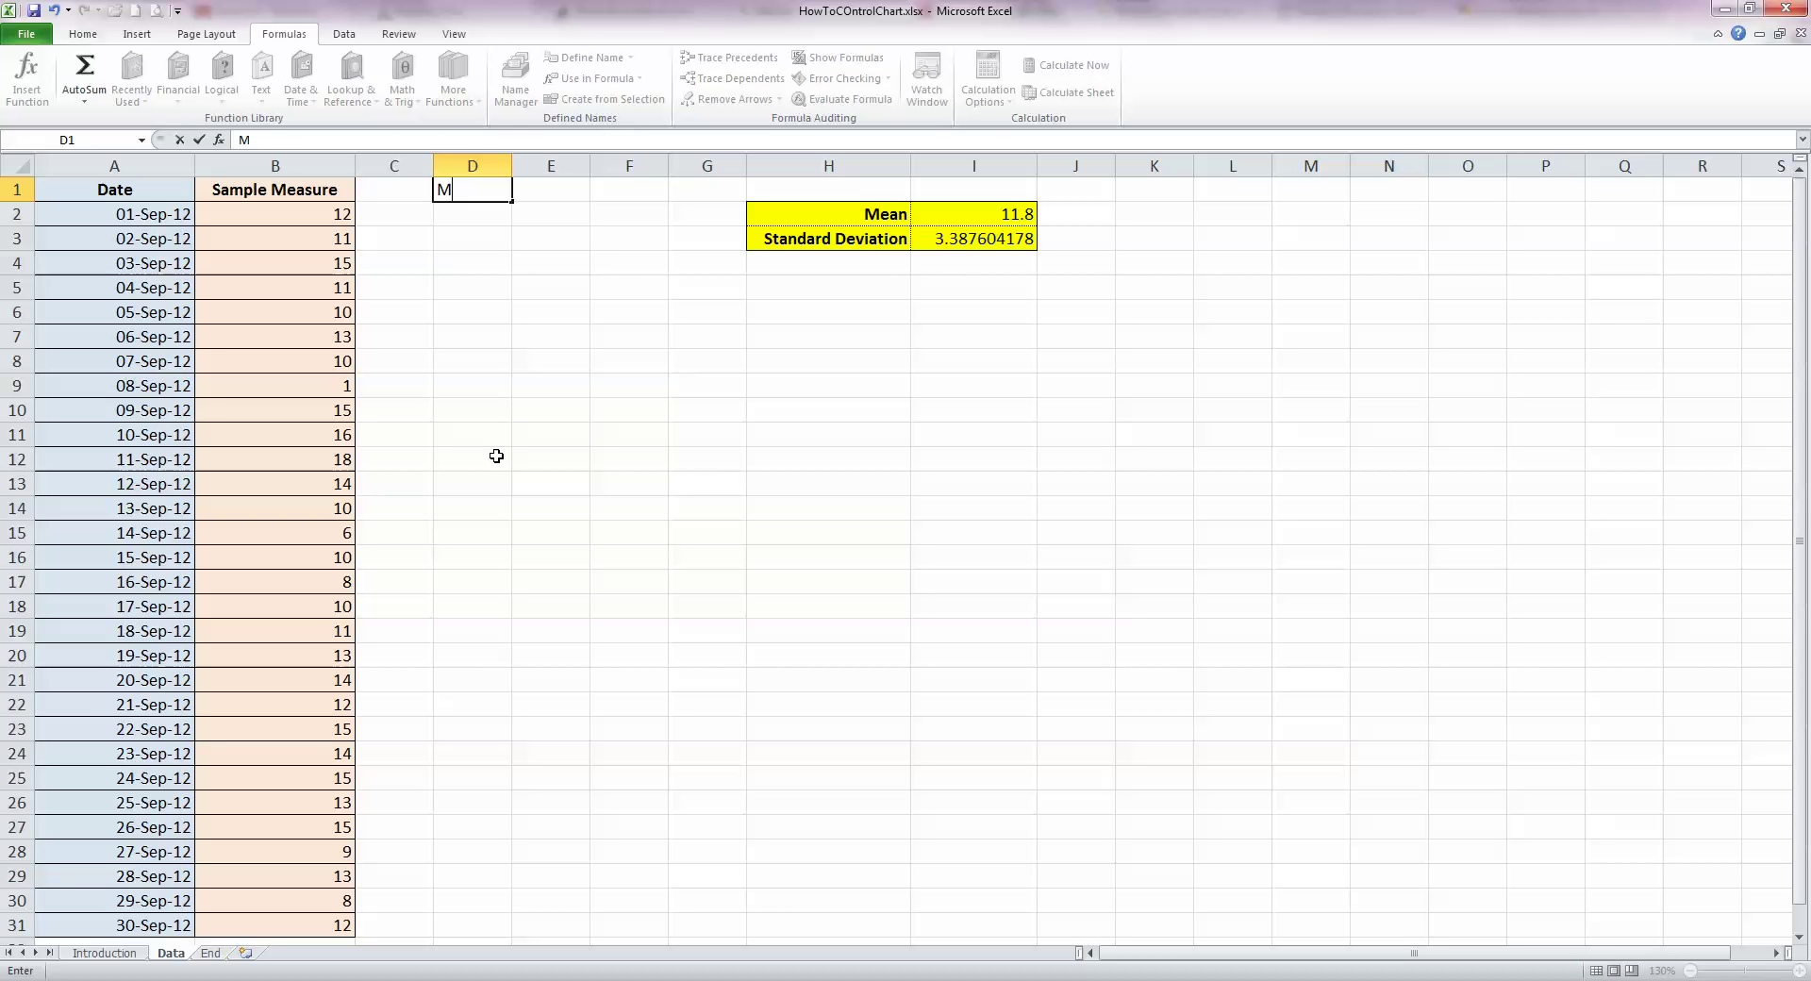
type("ean (CL)")
key("Return")
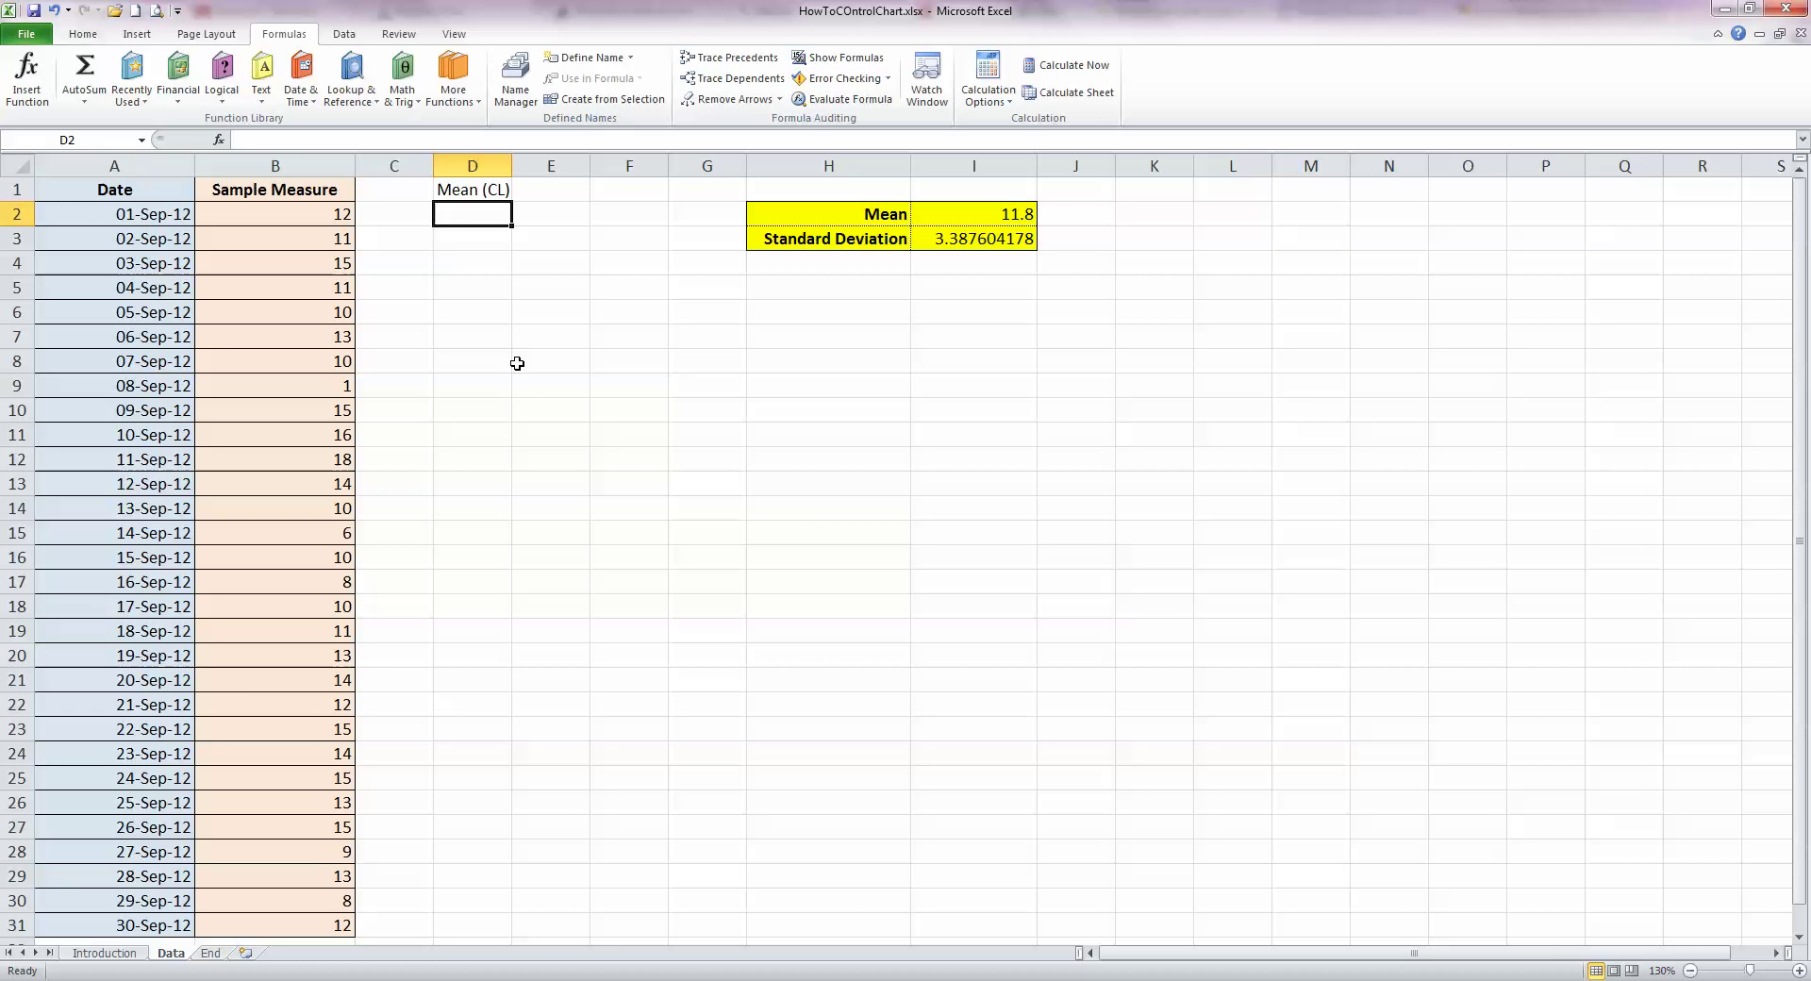
Fill D2:D31 with the row-locked reference =I$2 so every row shows 11.8
type("=")
left_click(1003, 214)
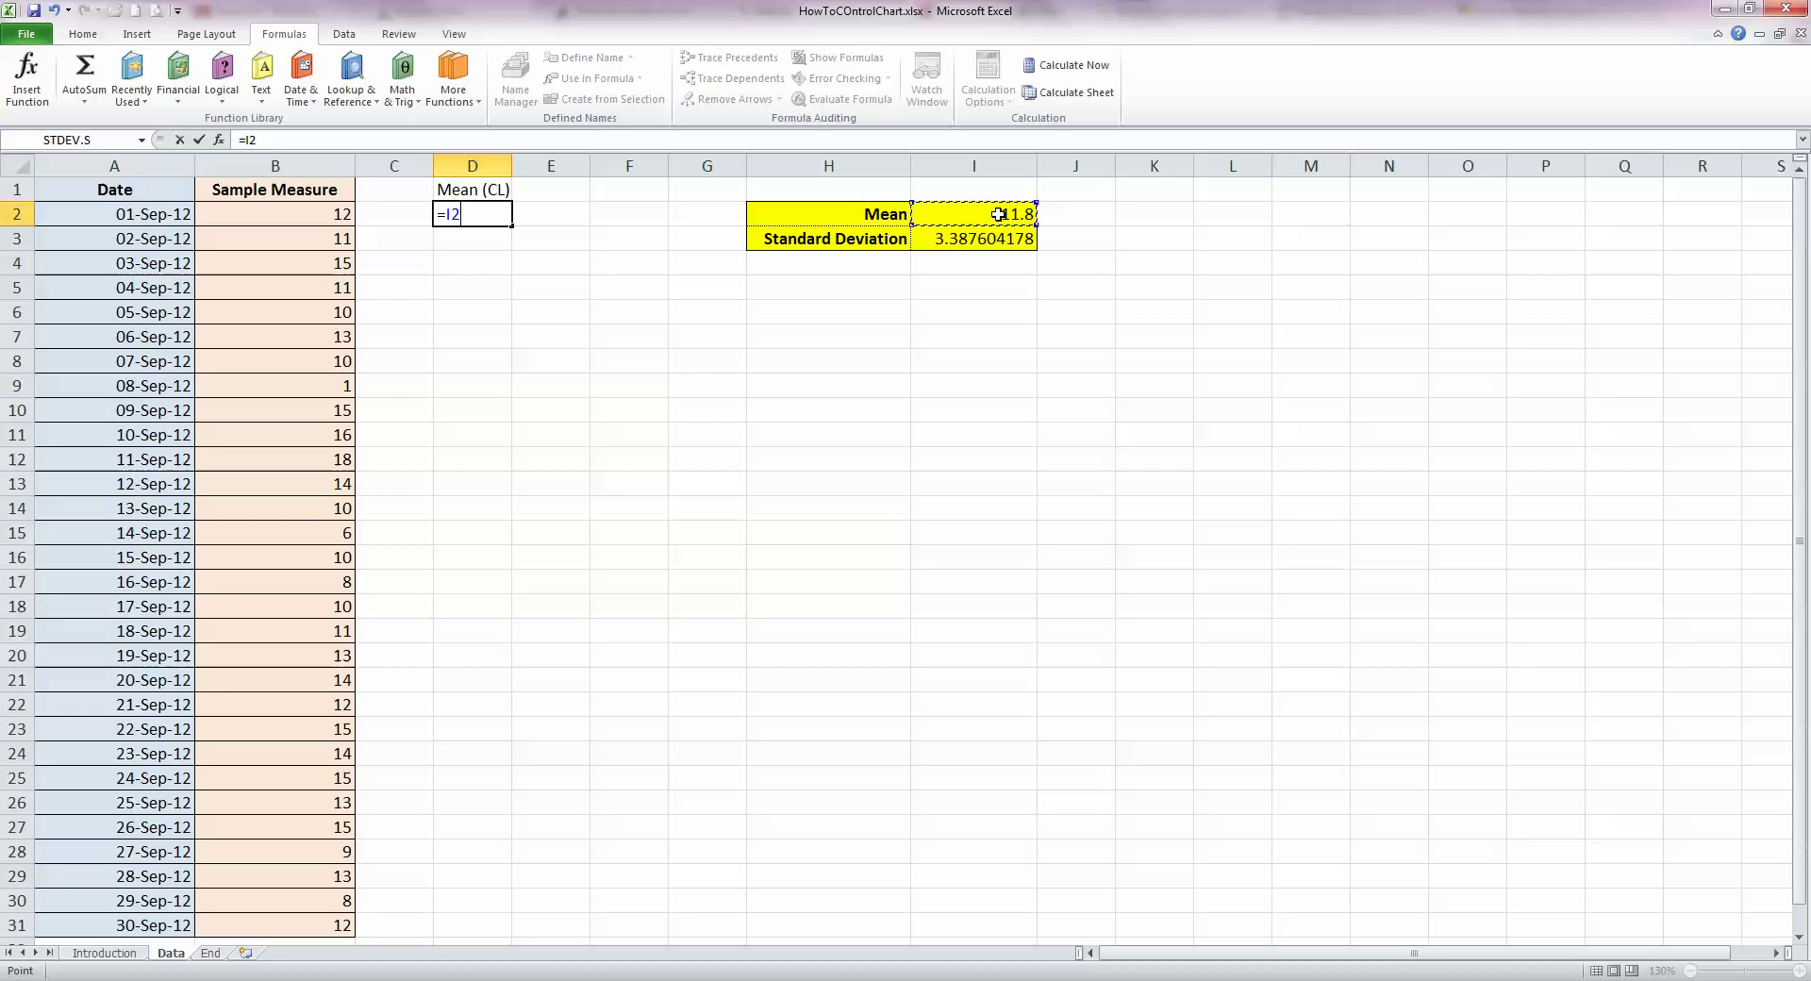
key("Return")
left_click(490, 215)
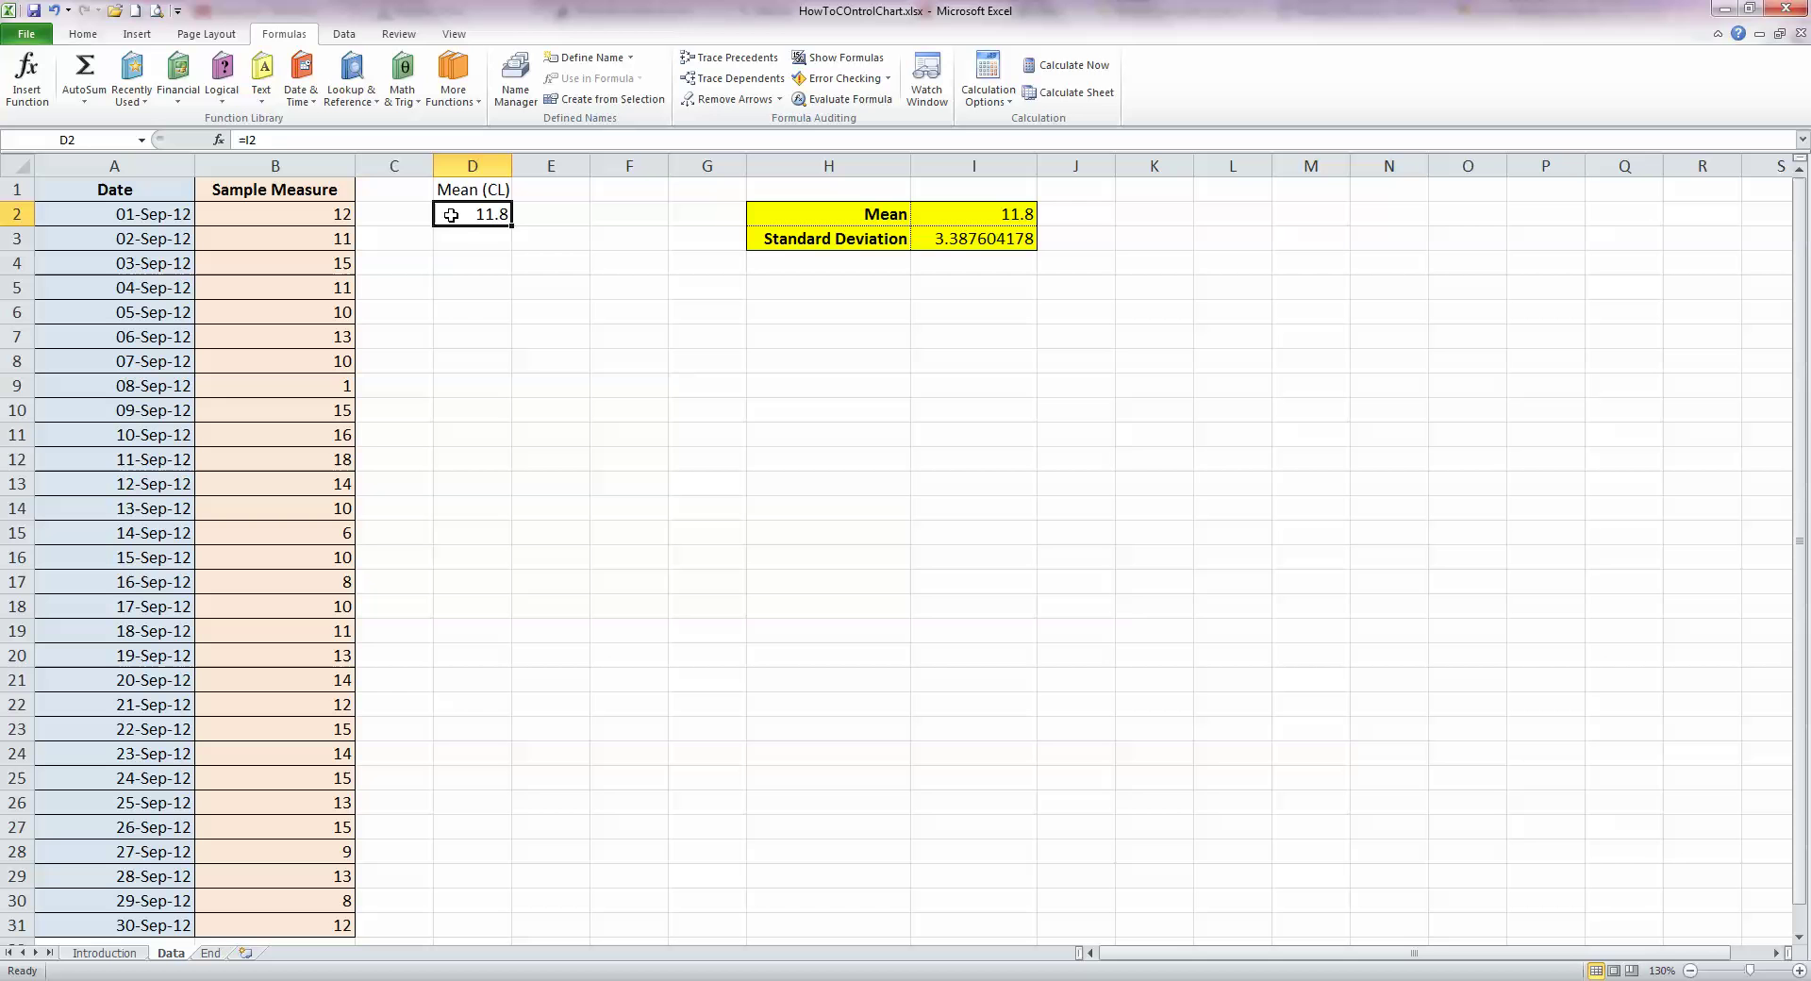
double_click(492, 218)
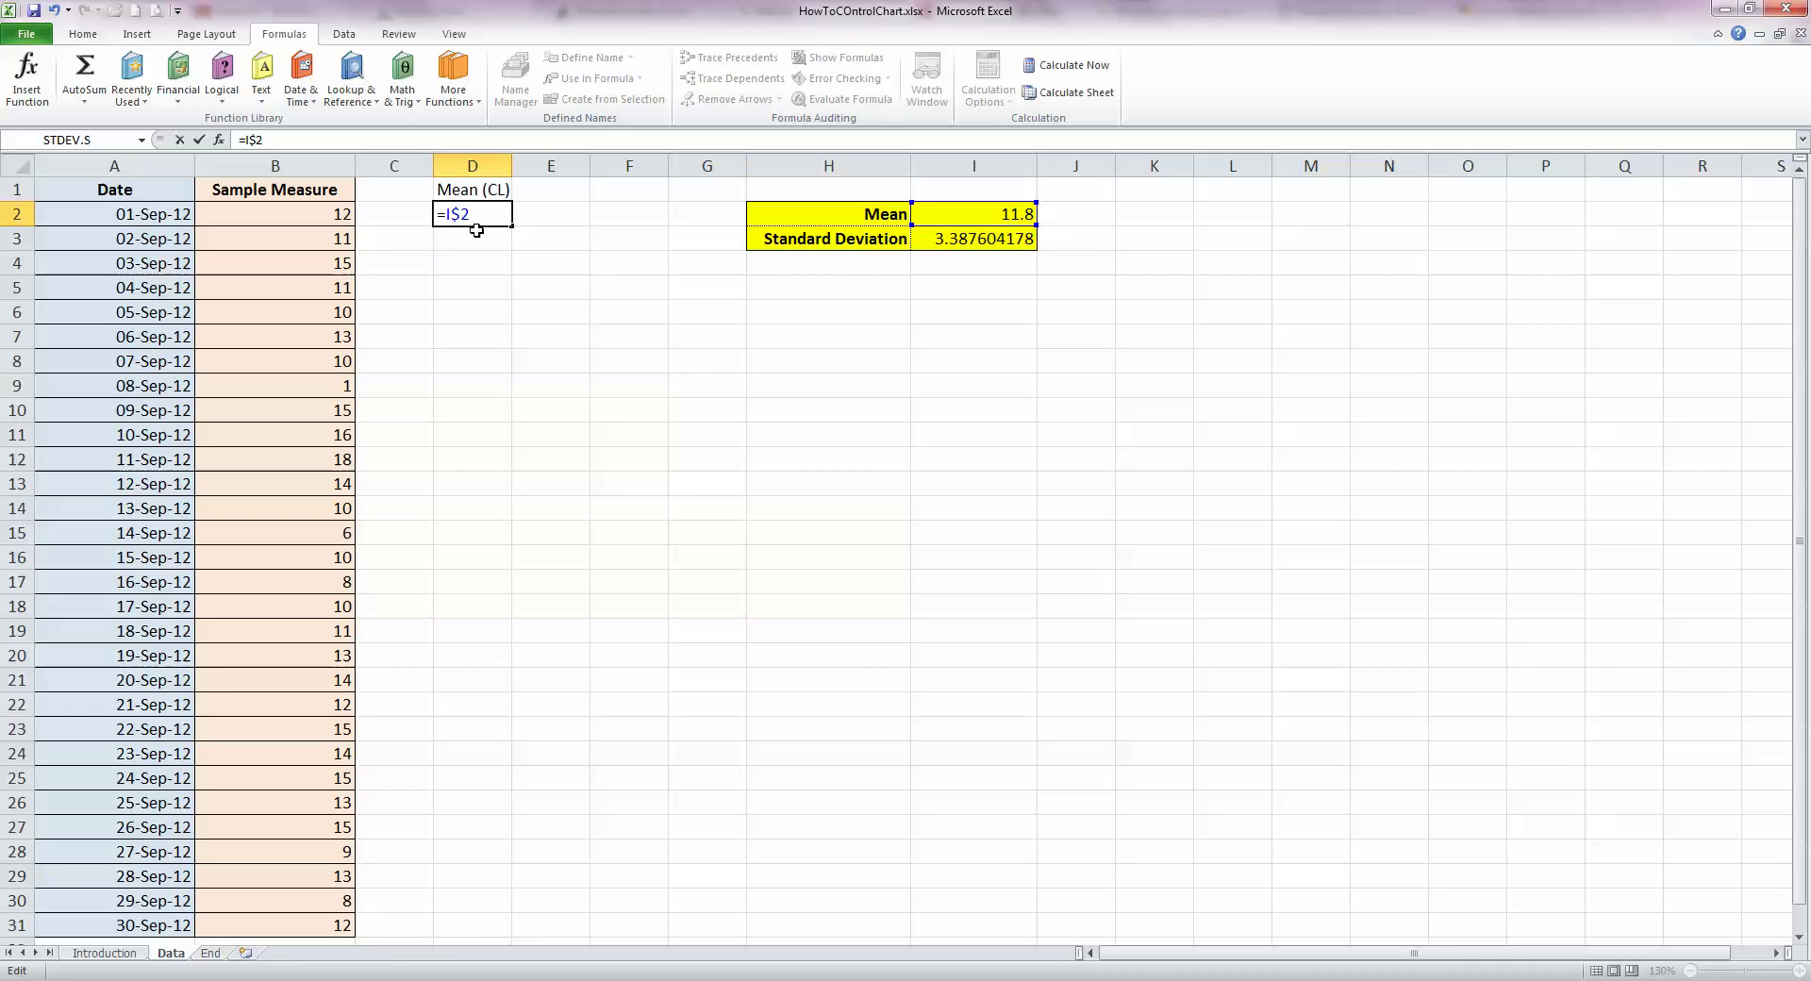
key("Return")
left_click(505, 224)
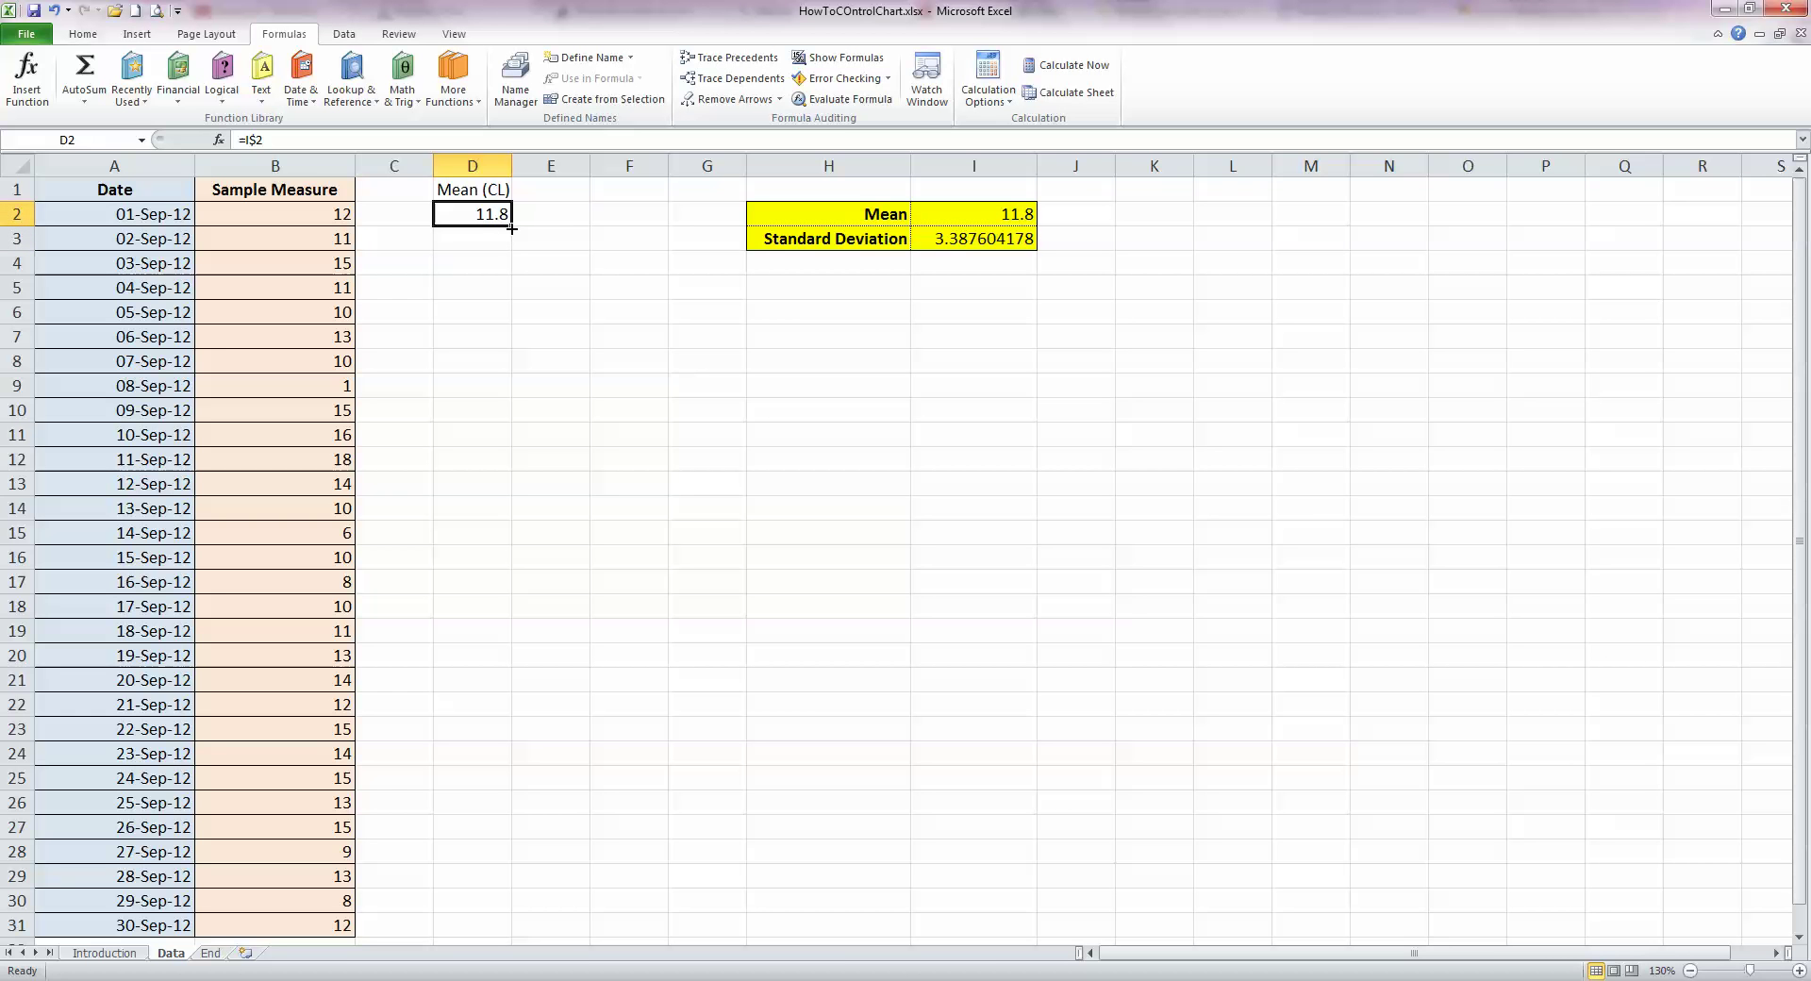
left_click_drag(510, 228, 497, 928)
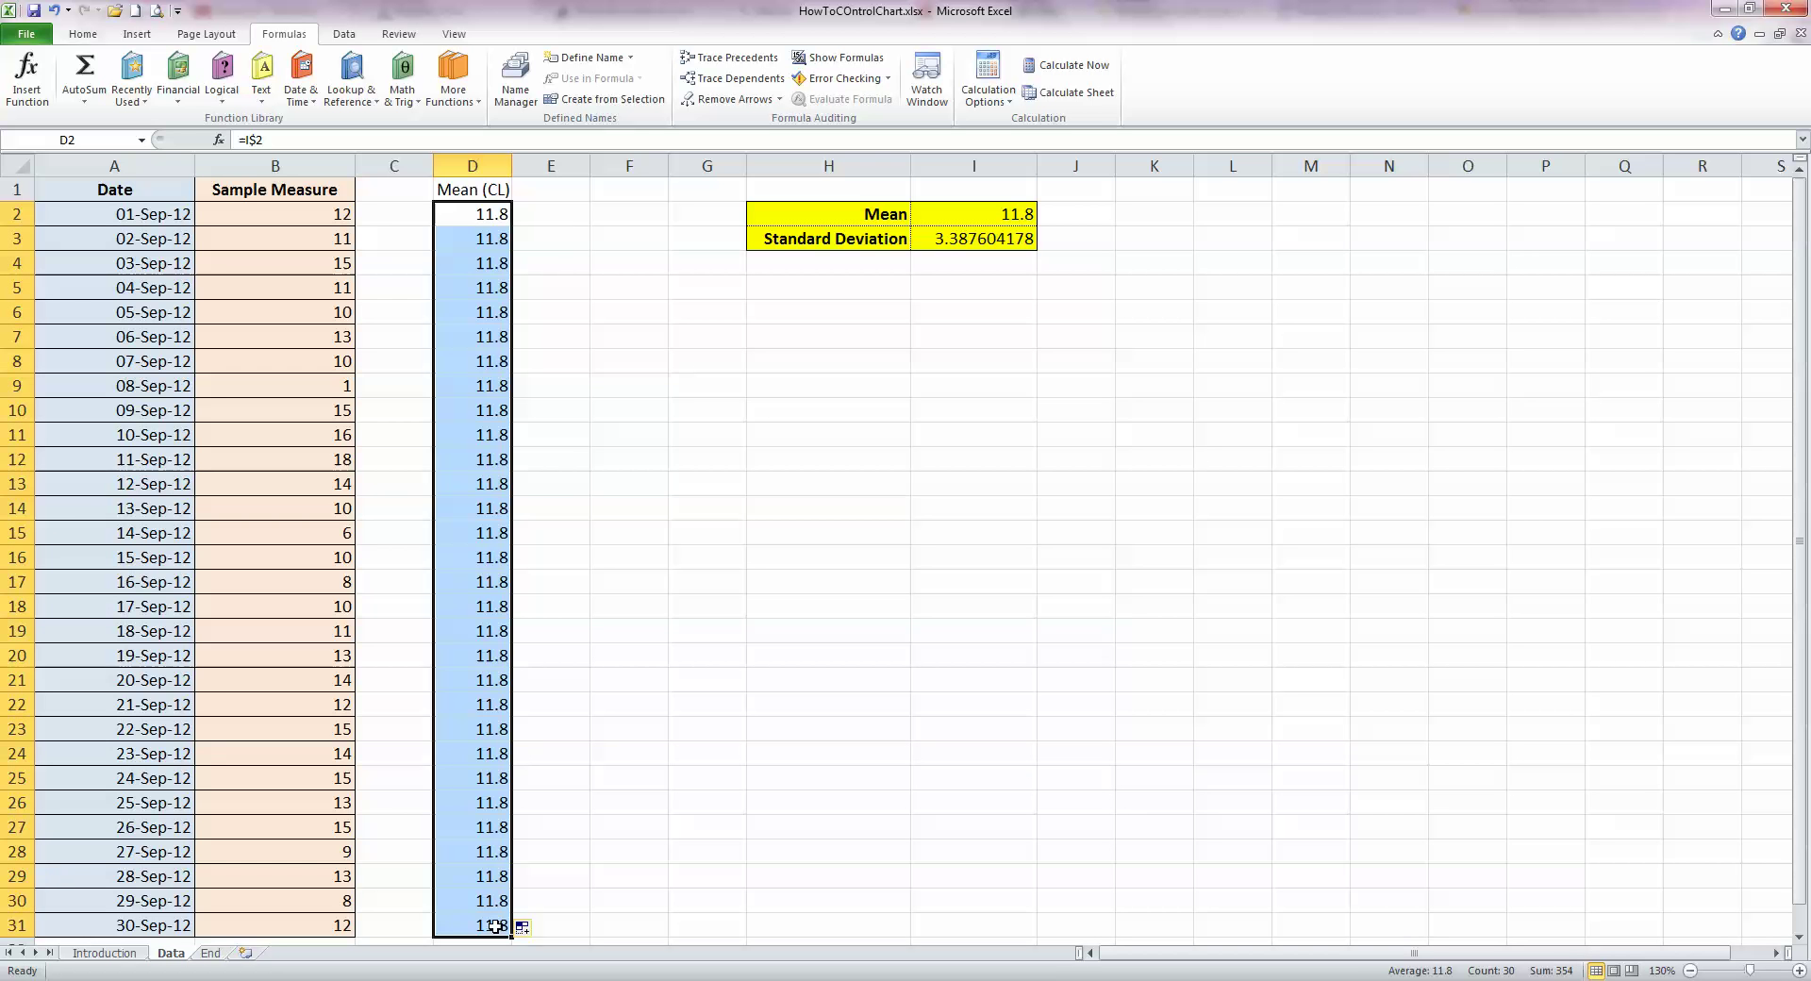
left_click(585, 213)
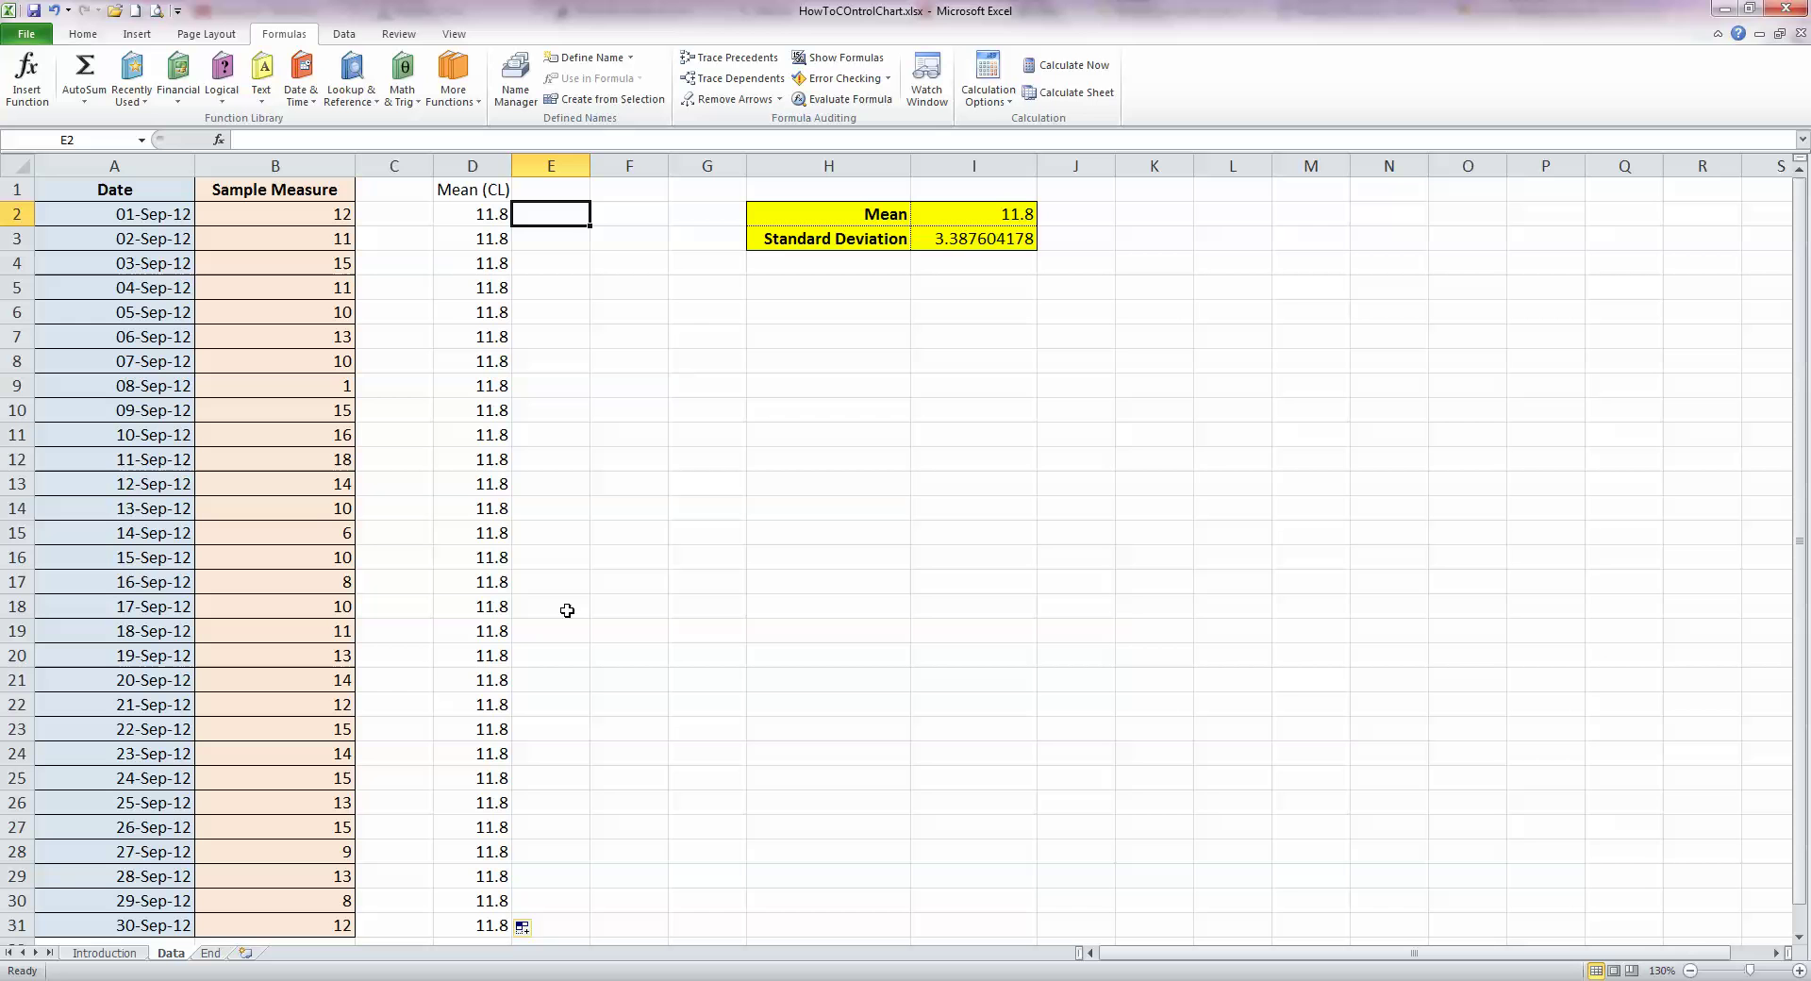
Add the UCL heading in E1 and make headers D1:F1 bold and centred
left_click(559, 192)
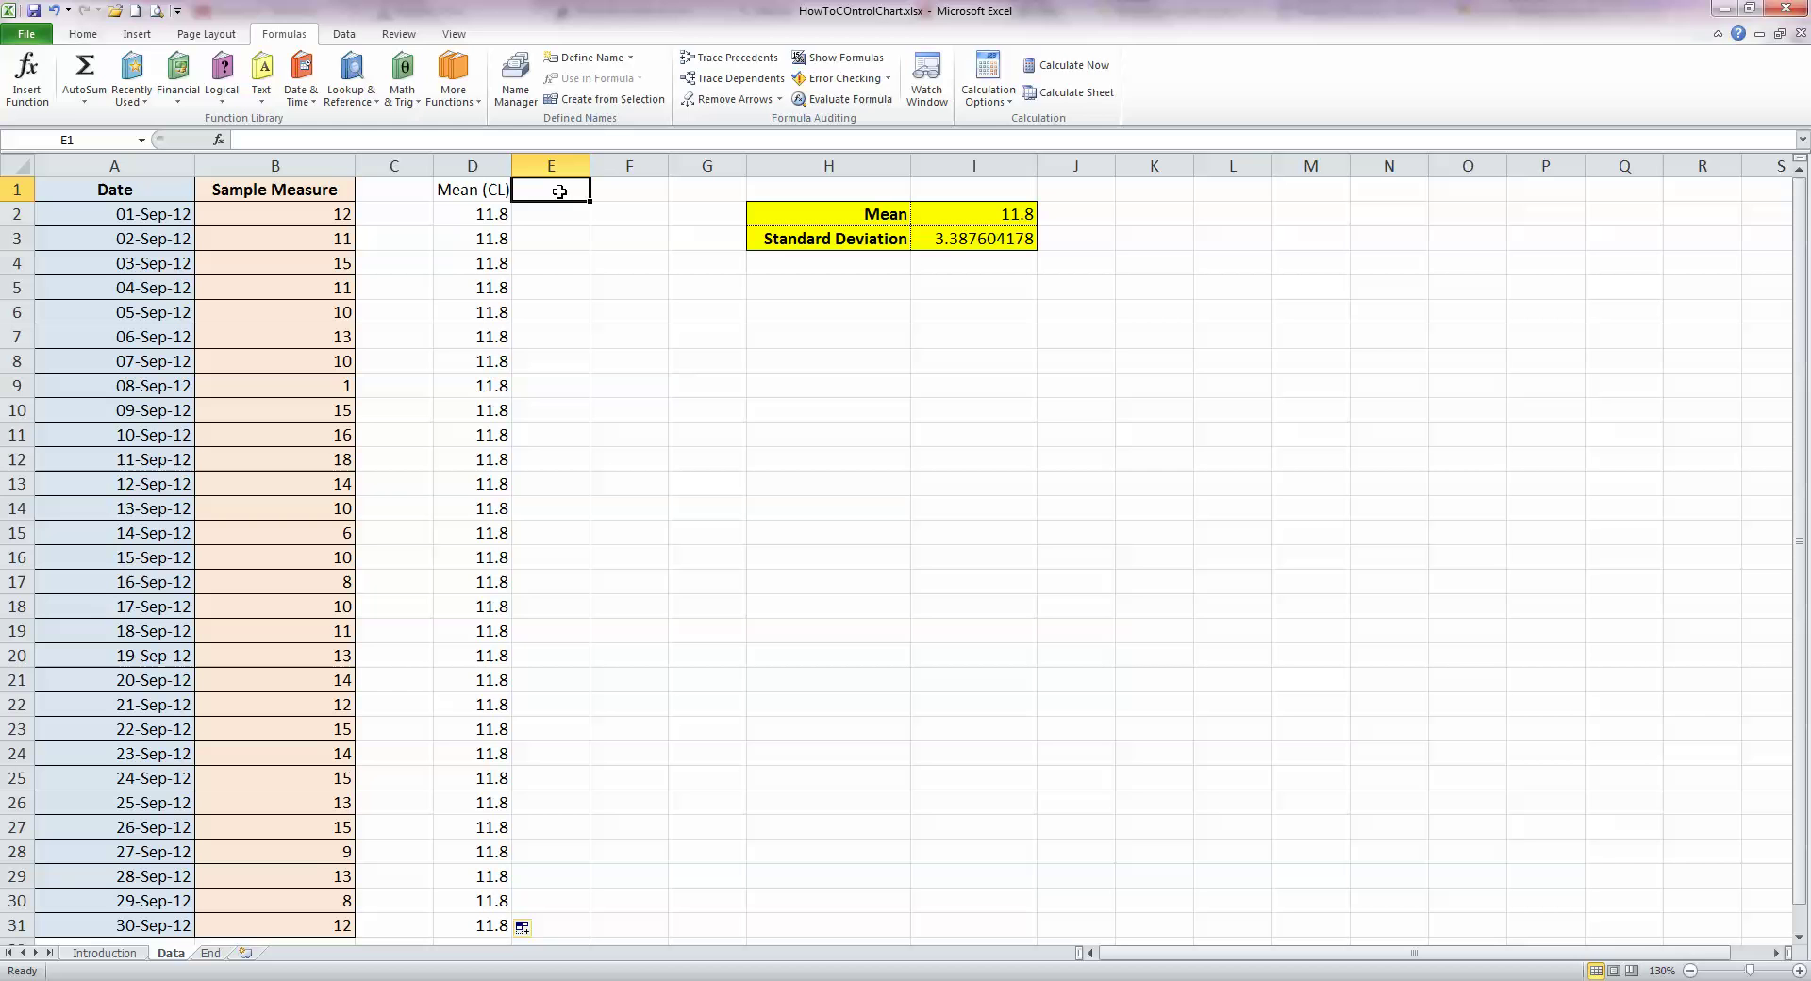
type("UCL")
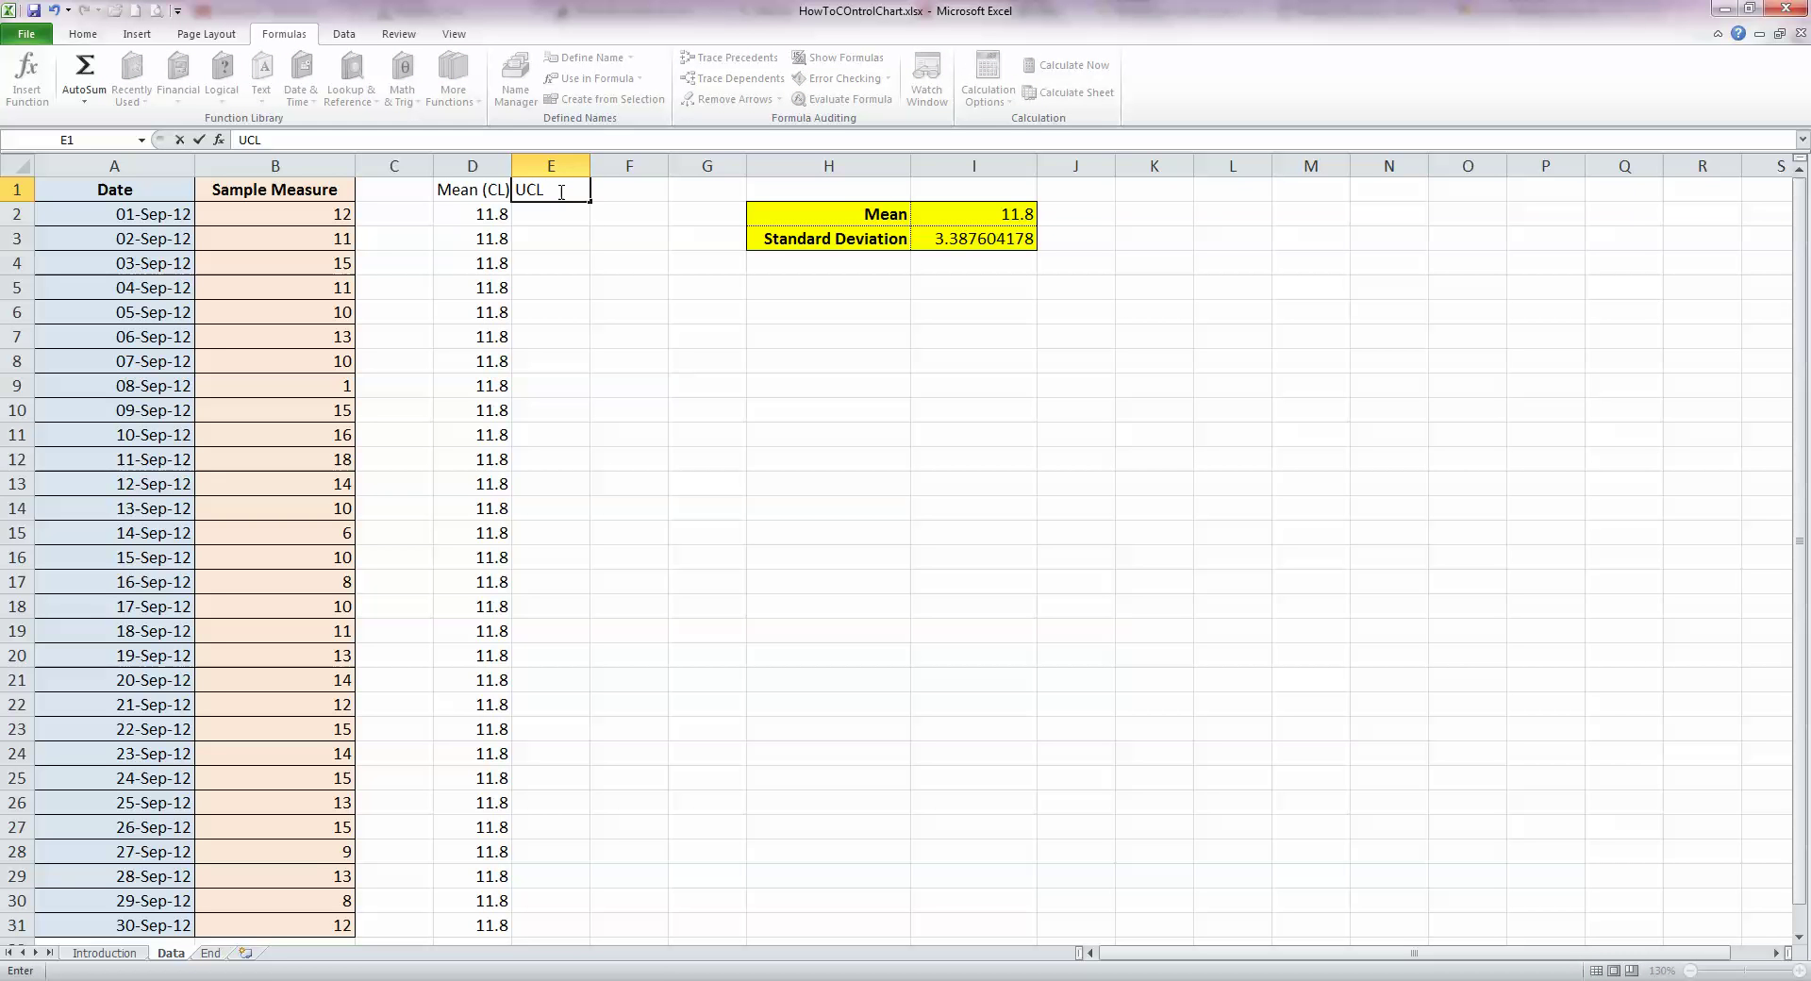
key("Return")
left_click_drag(481, 191, 584, 197)
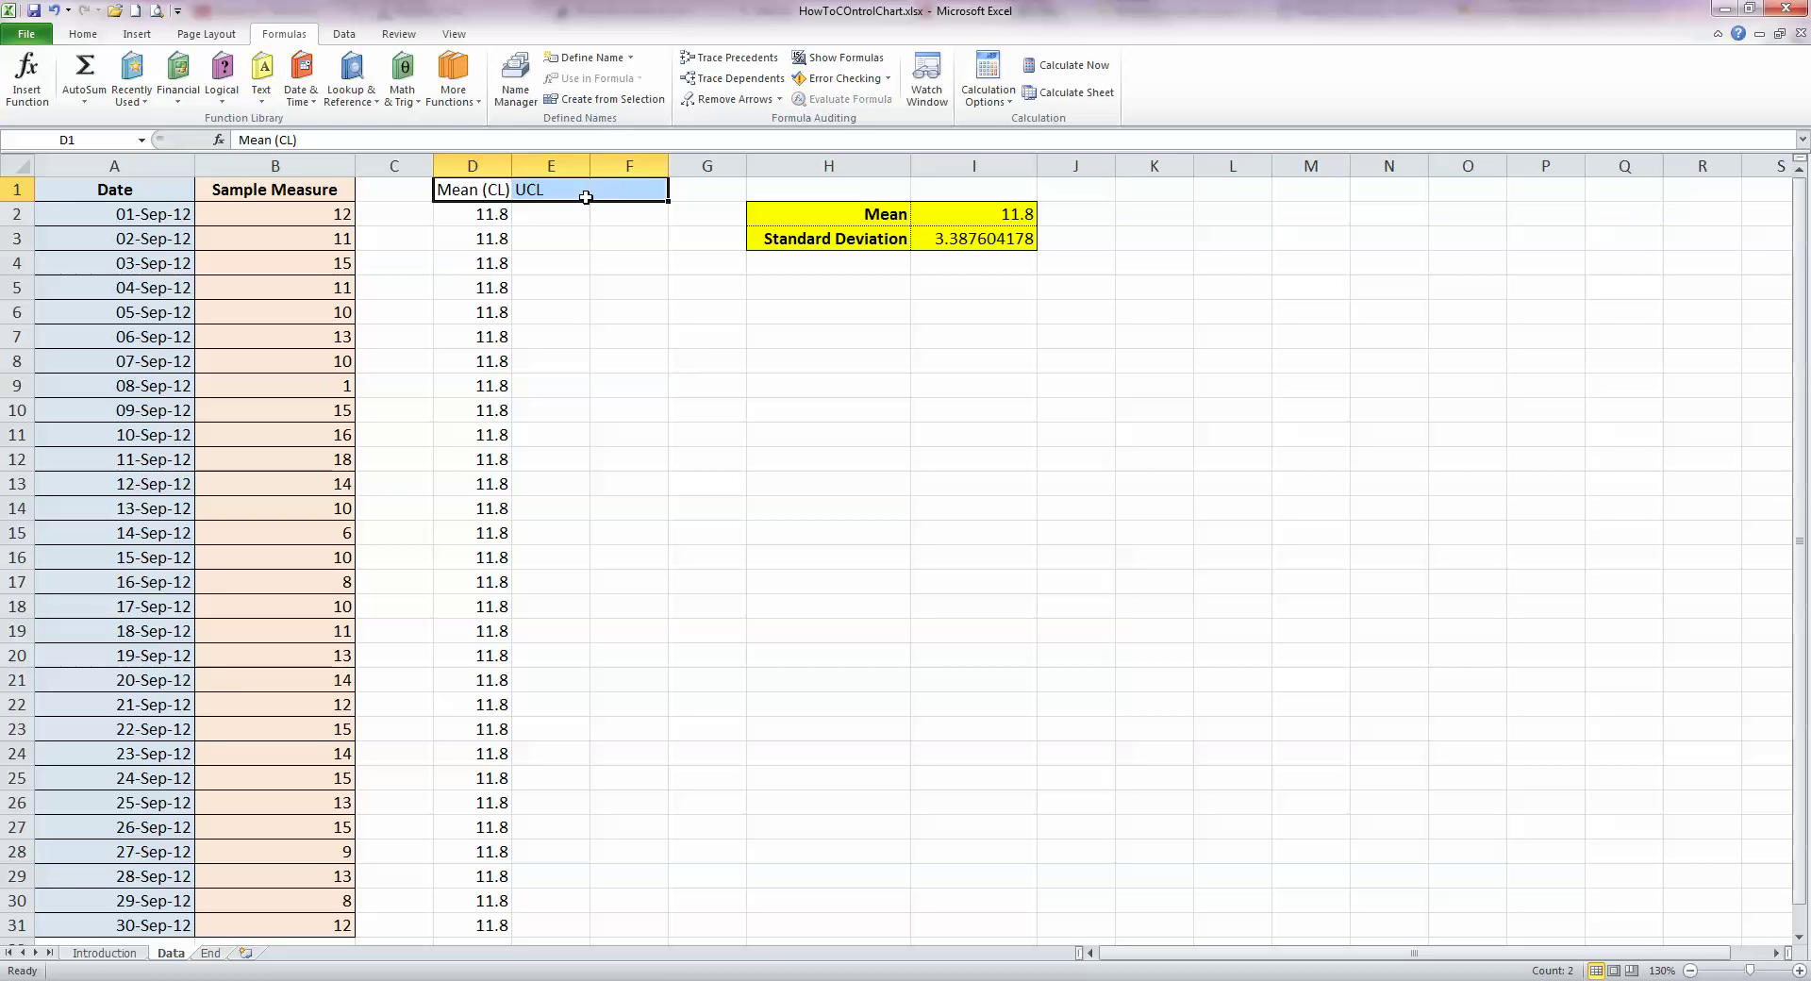
left_click(83, 34)
left_click(376, 91)
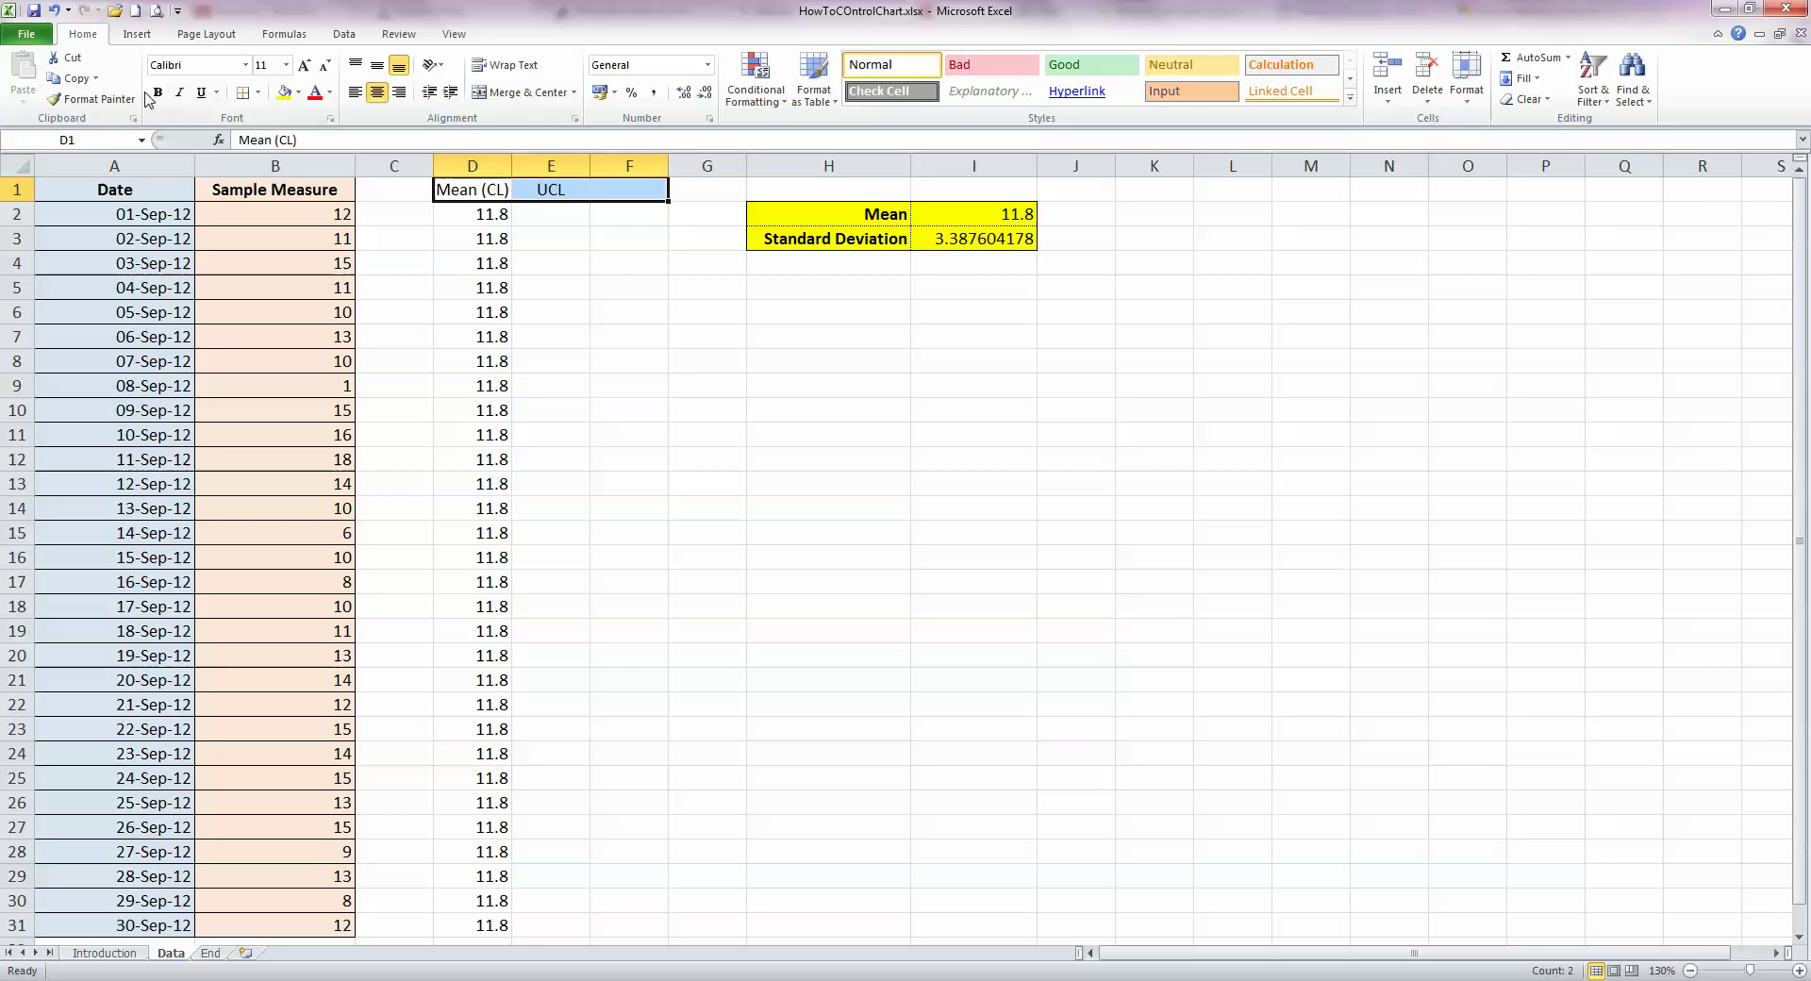
left_click(157, 91)
Enter the UCL formula in E2 as mean I2 plus three times I3
left_click(564, 217)
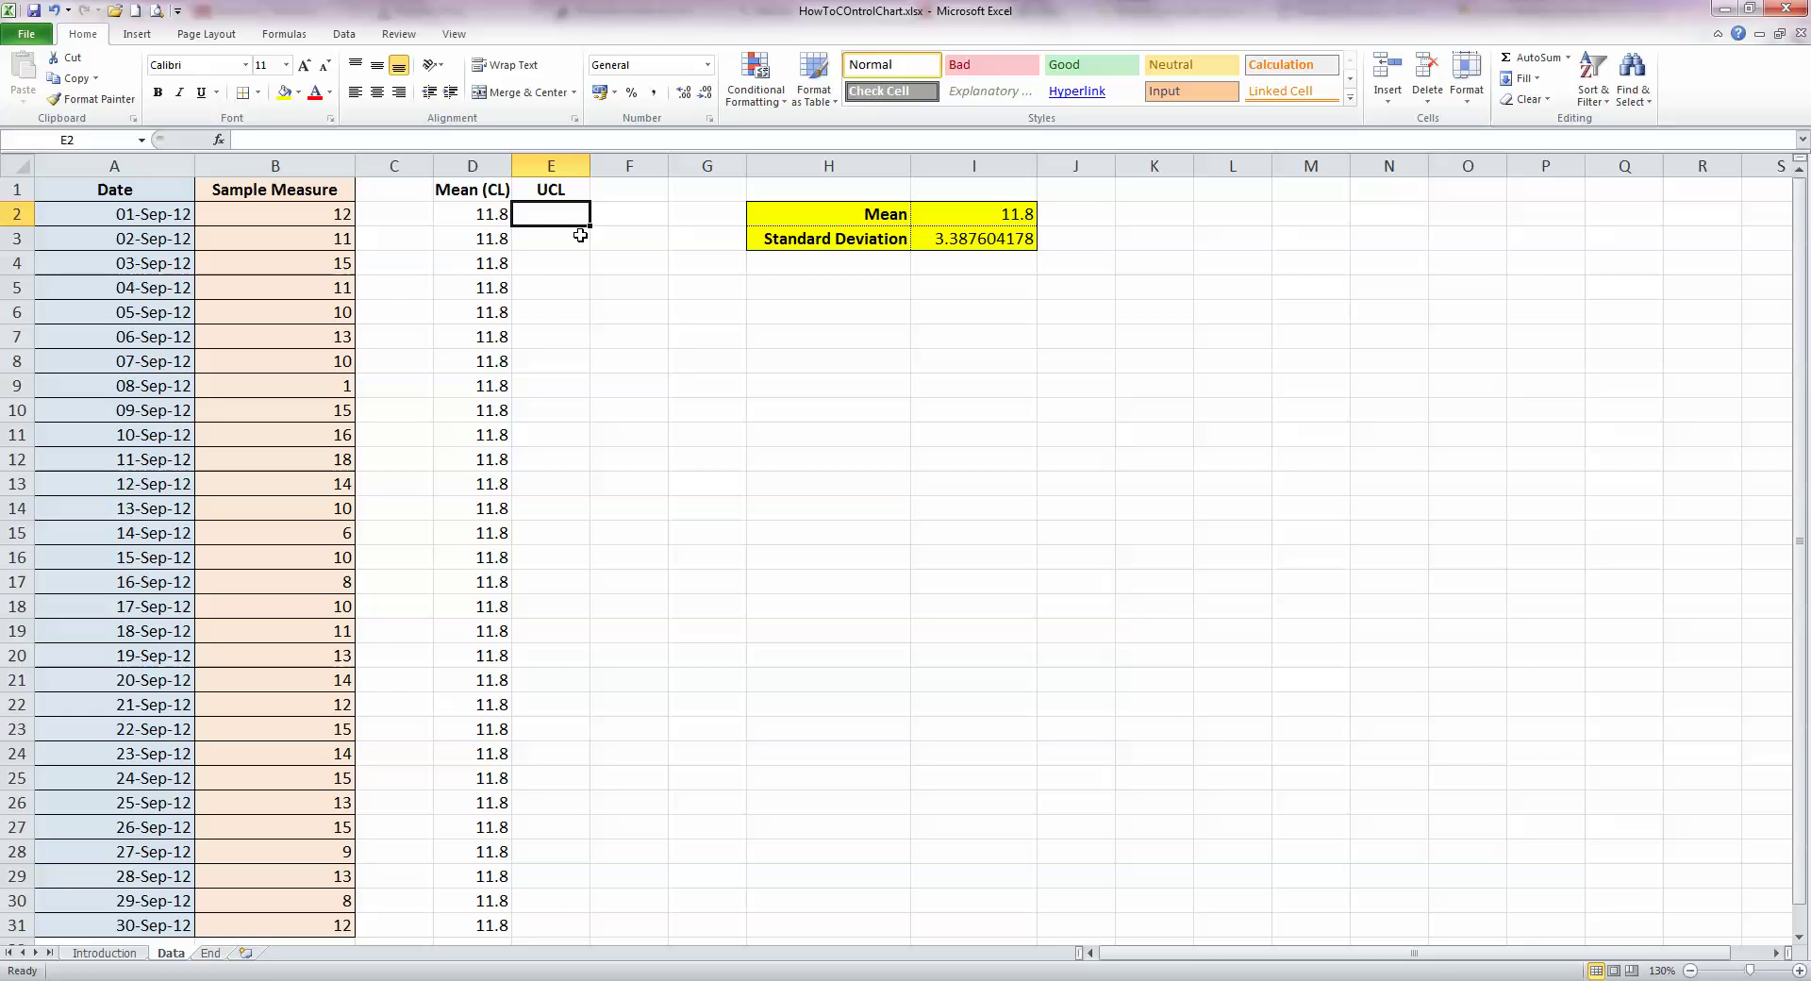
type("=")
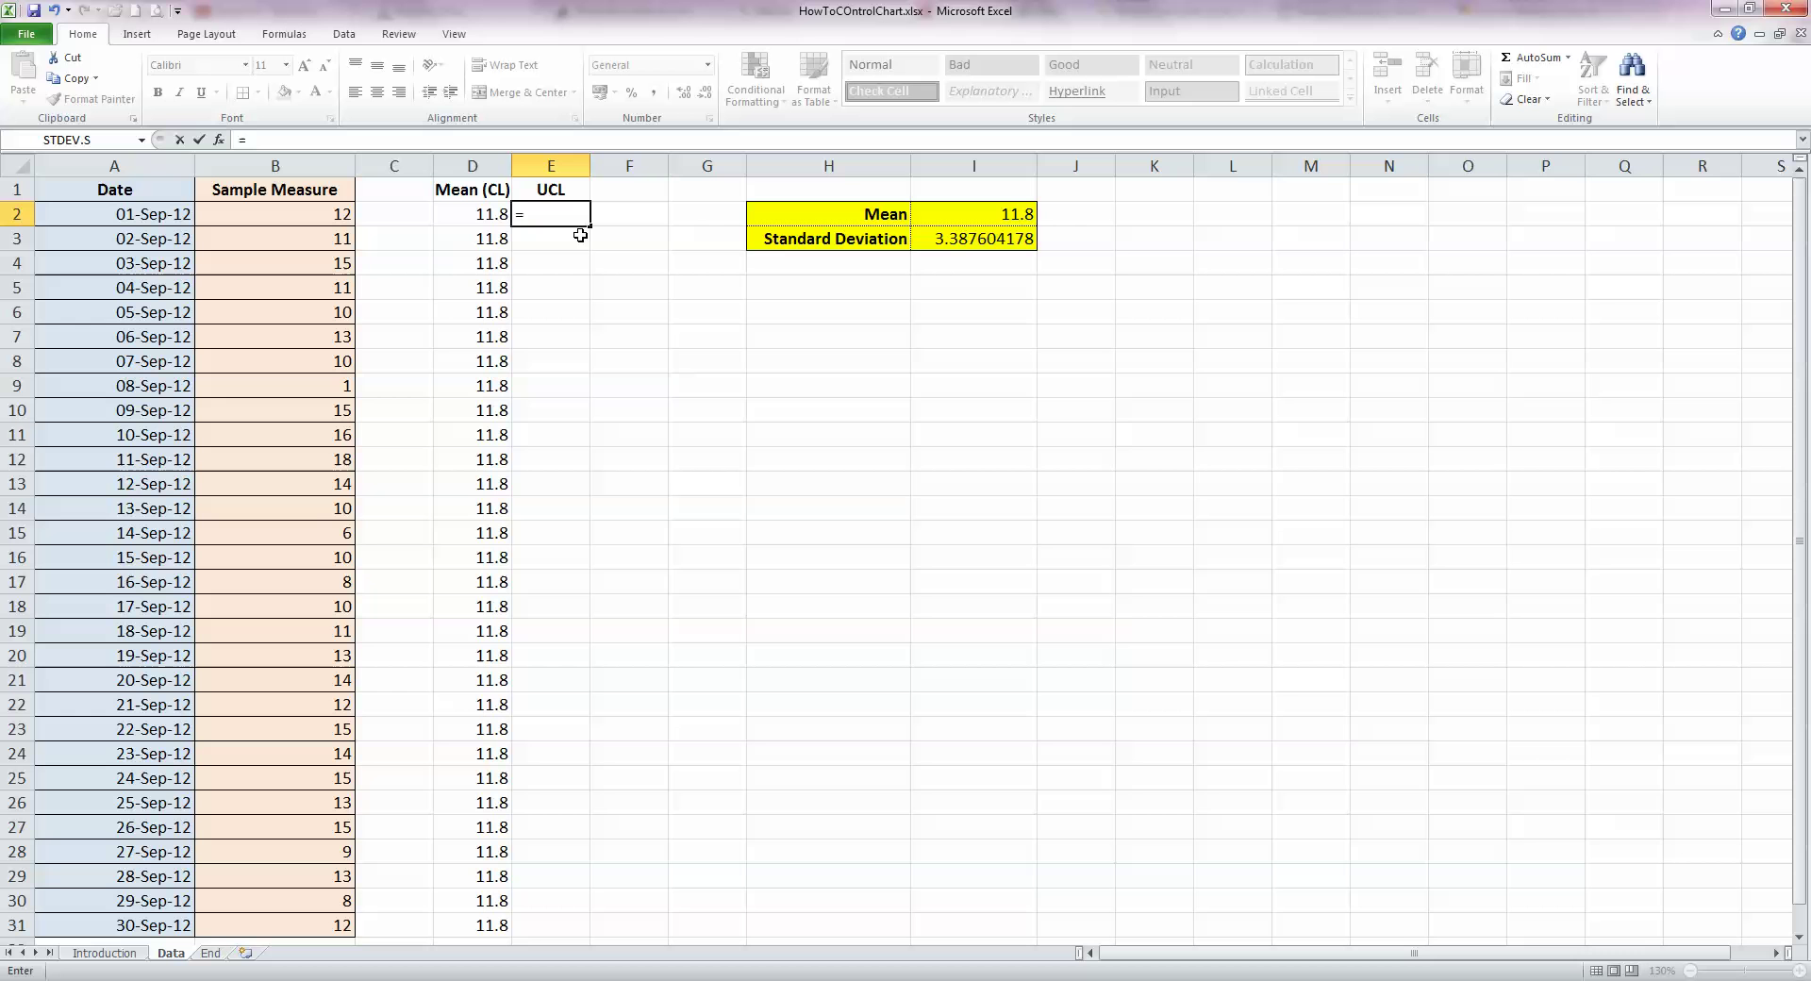
left_click(1004, 213)
type("+")
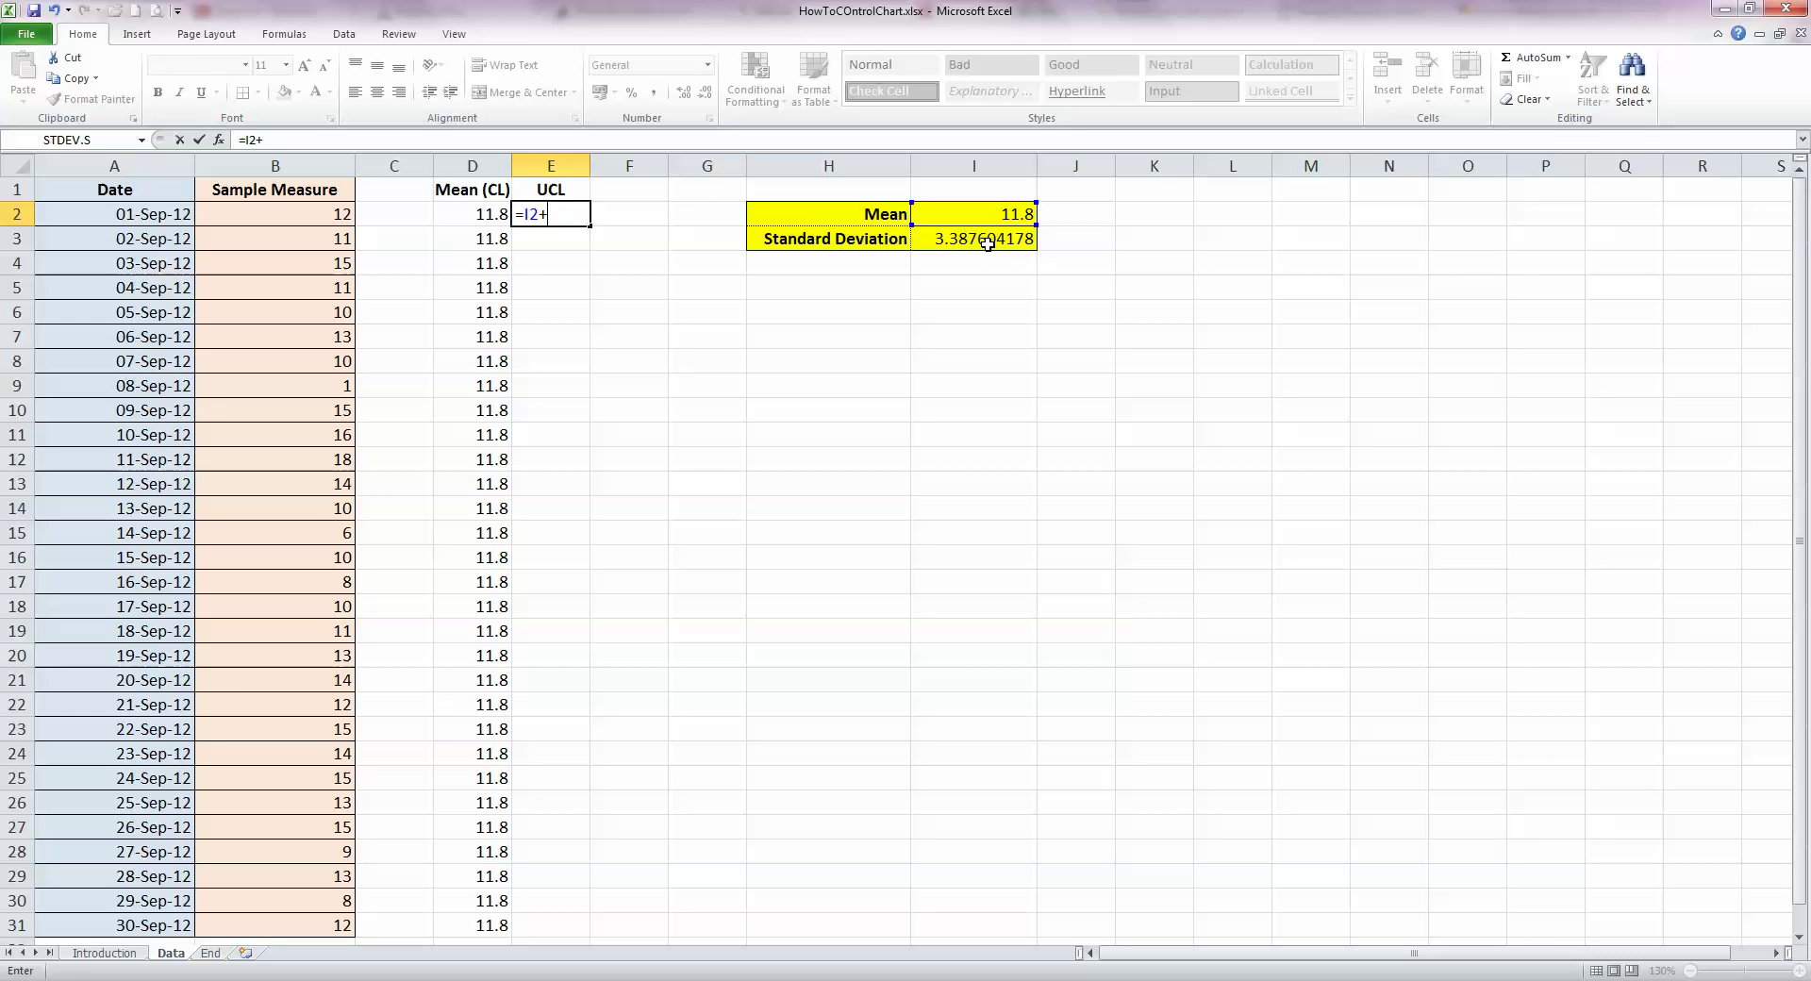
type("(")
left_click(990, 239)
type("*3")
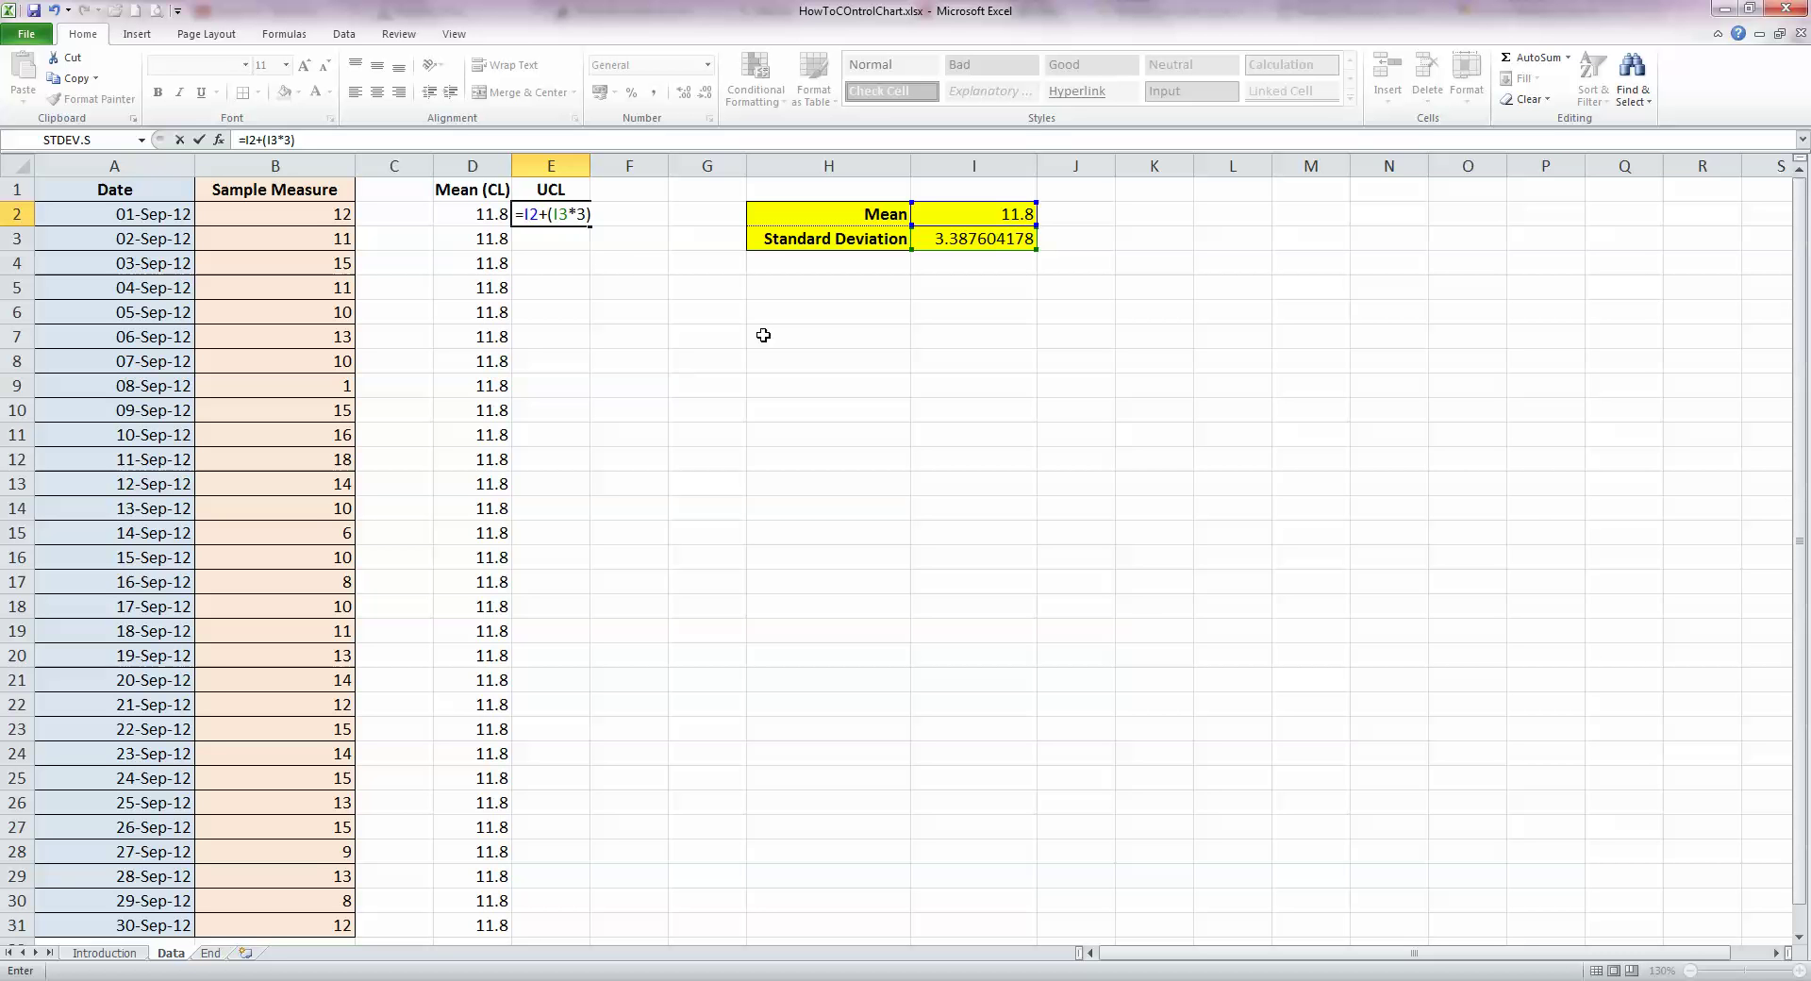
key("Return")
Widen column E, anchor E2 to =I$2+(I$3*3), and fill it down to E31
left_click_drag(591, 165, 618, 165)
left_click(565, 218)
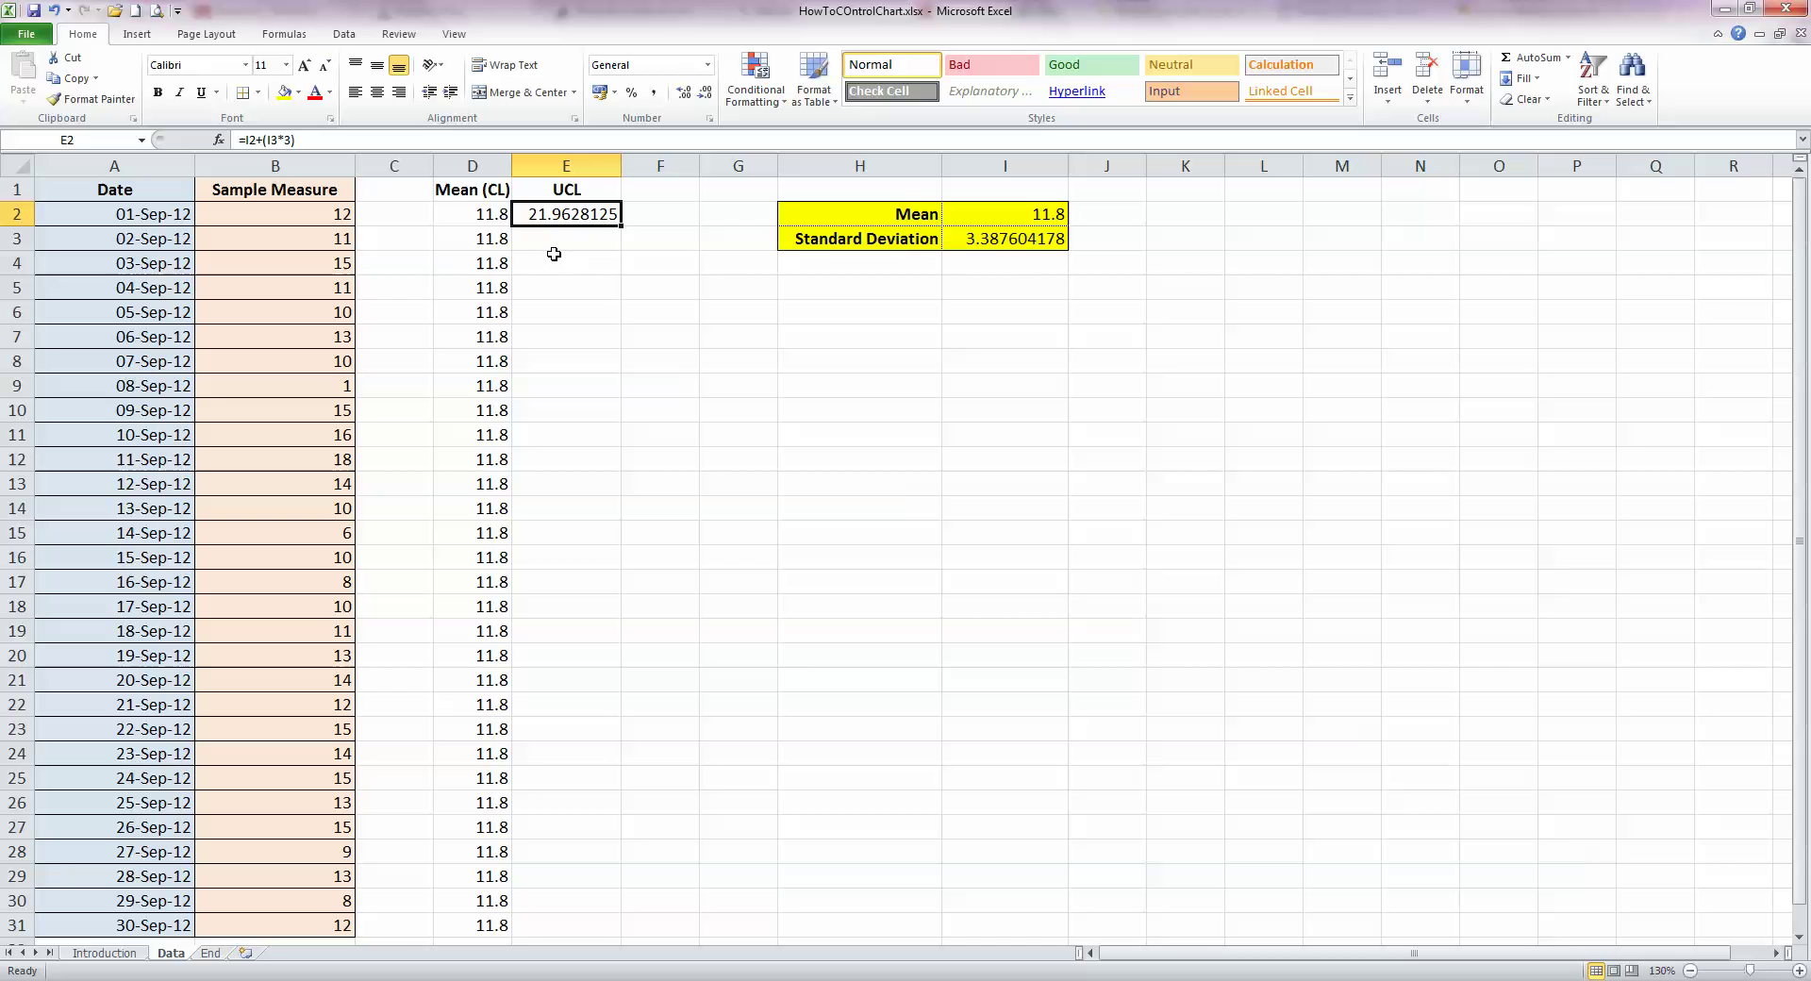
key("F2")
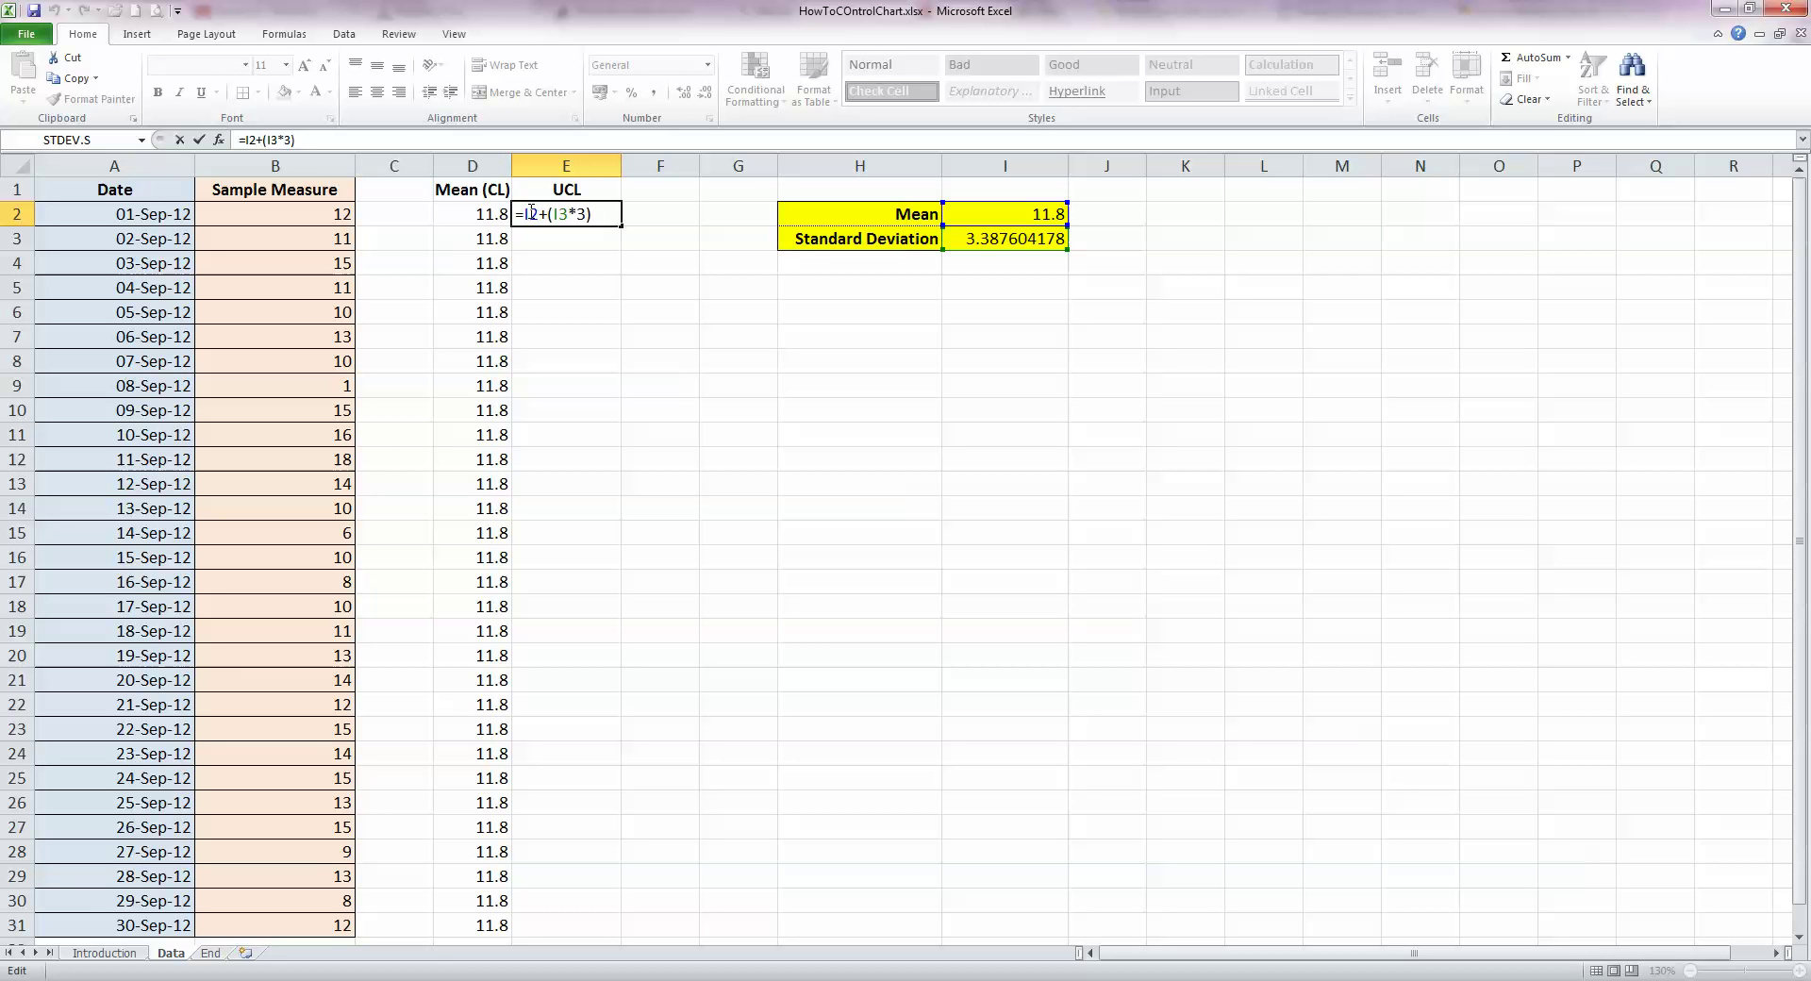
type("$2+(I$")
key("Return")
left_click(594, 219)
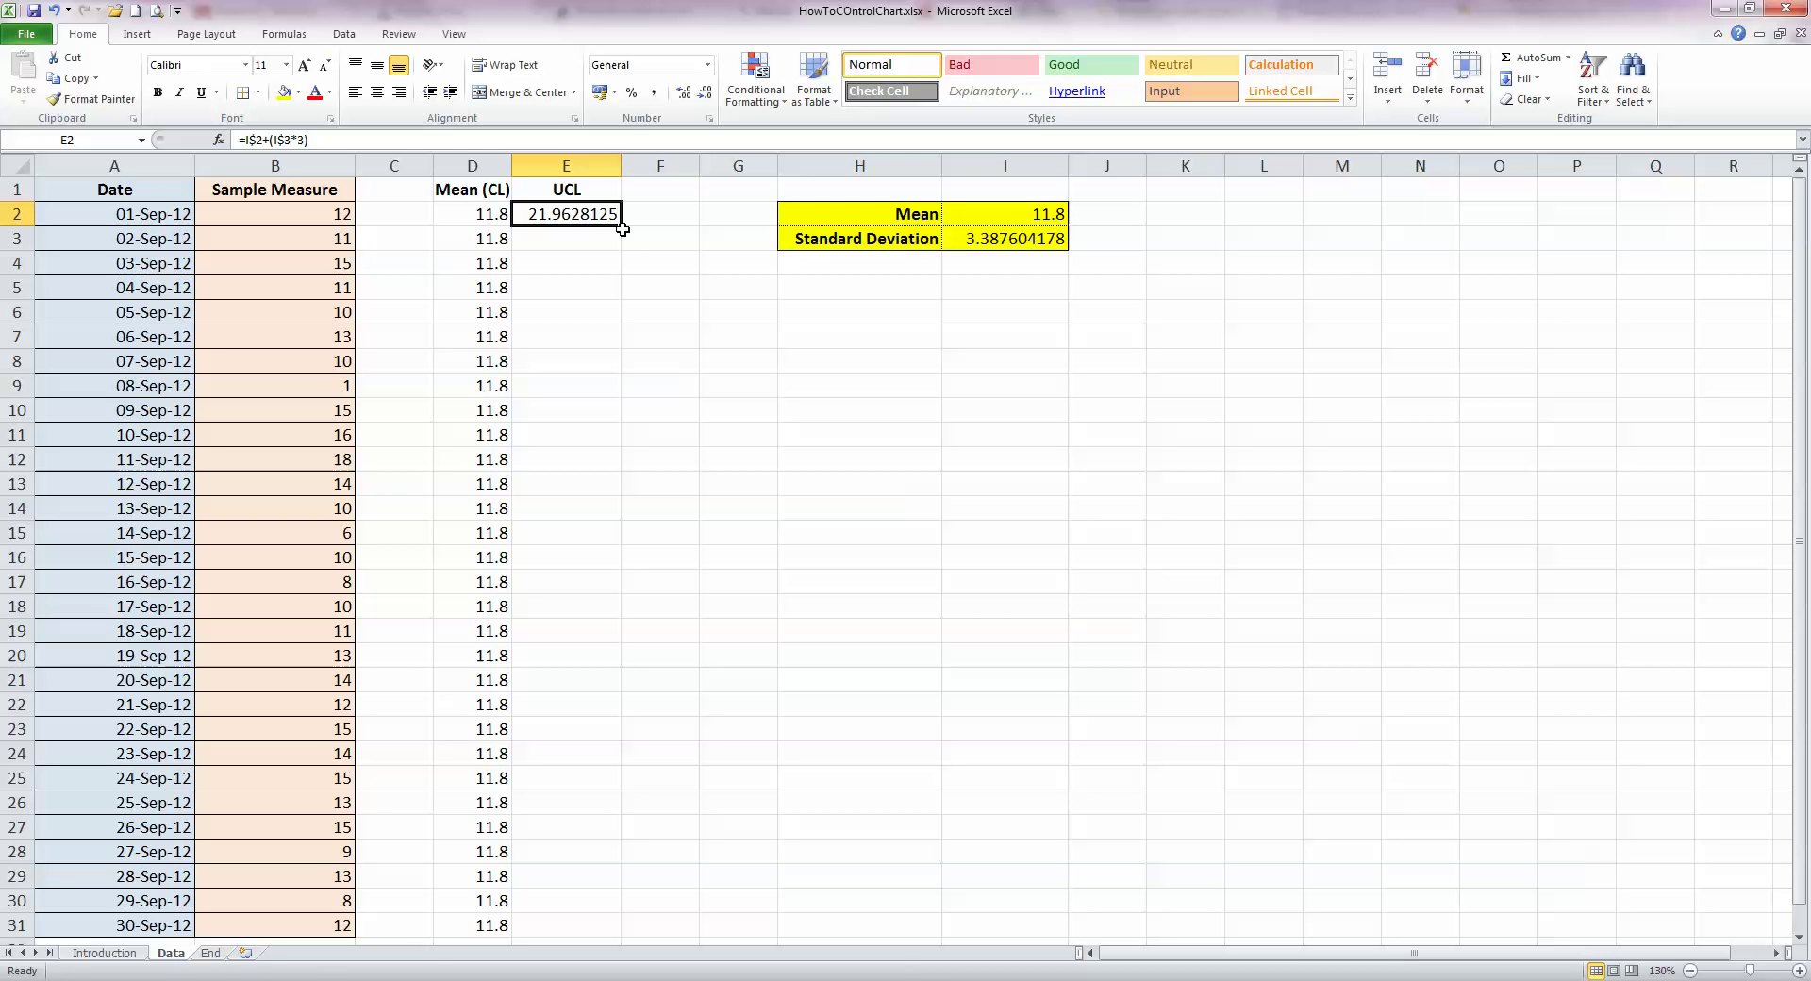
left_click_drag(619, 224, 645, 932)
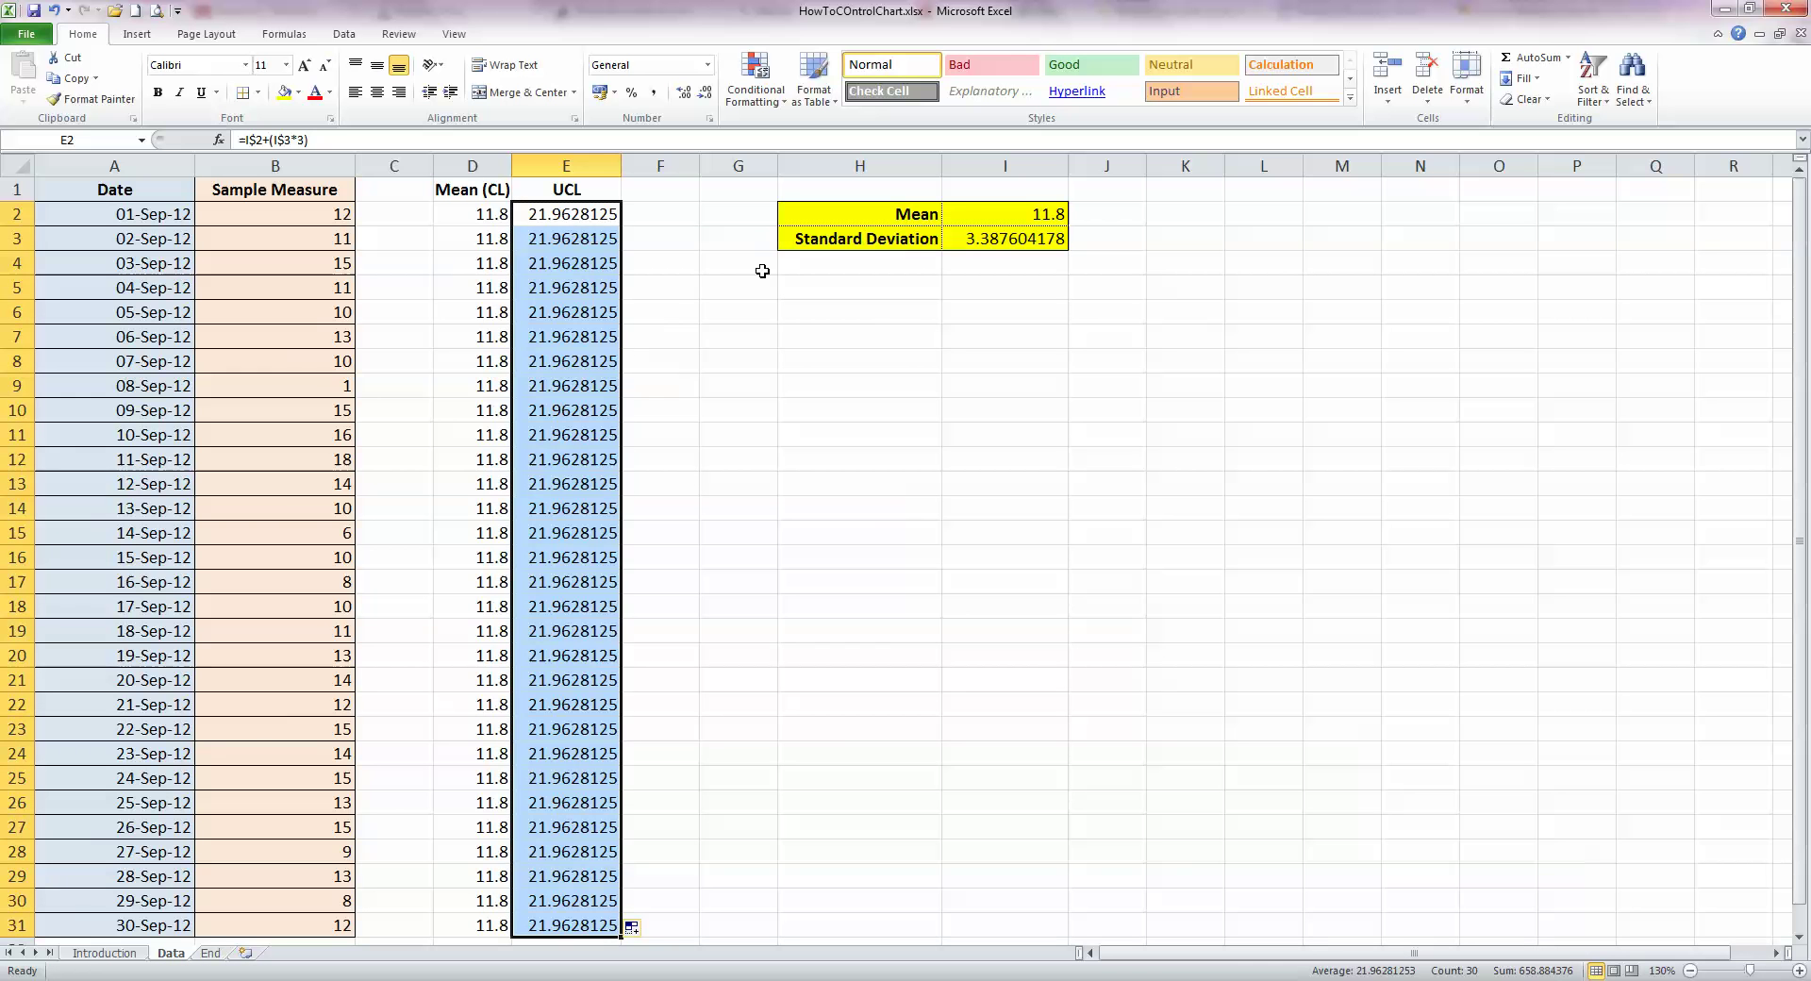
left_click(666, 194)
Widen column F, add the LCL heading, and enter mean I2 minus three times I3 in F2
left_click_drag(699, 166, 721, 166)
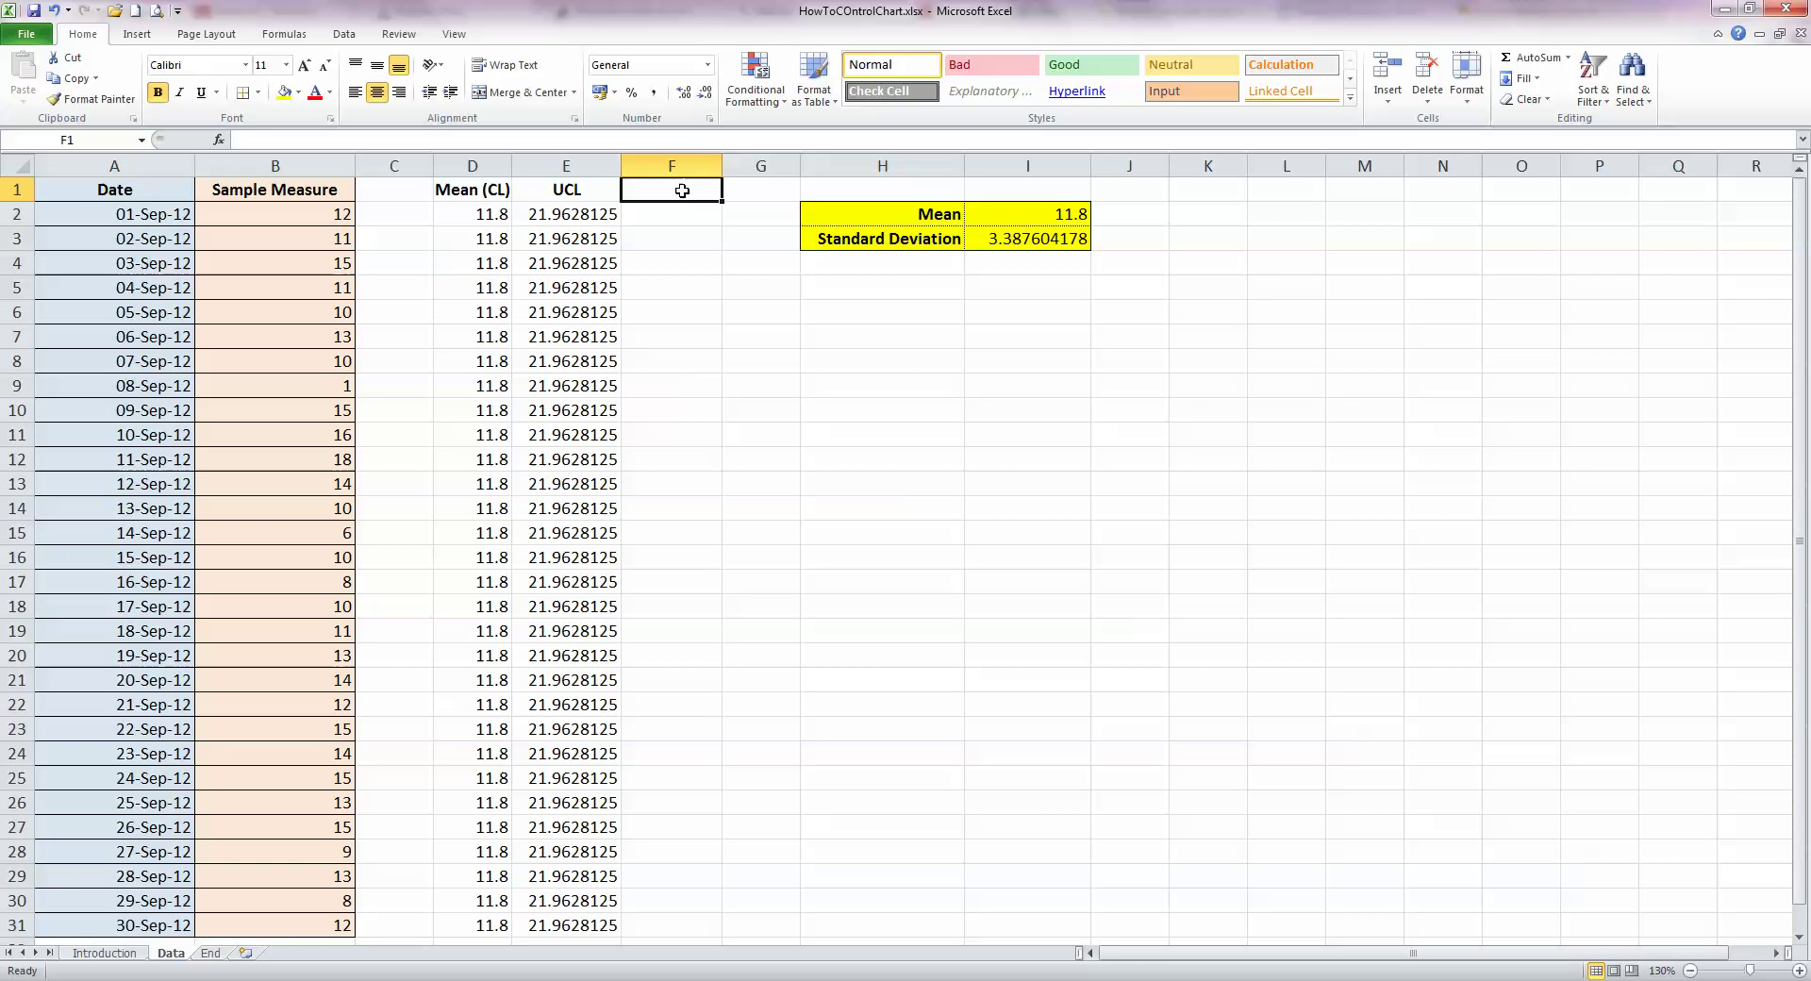
type("LCL")
key("Return")
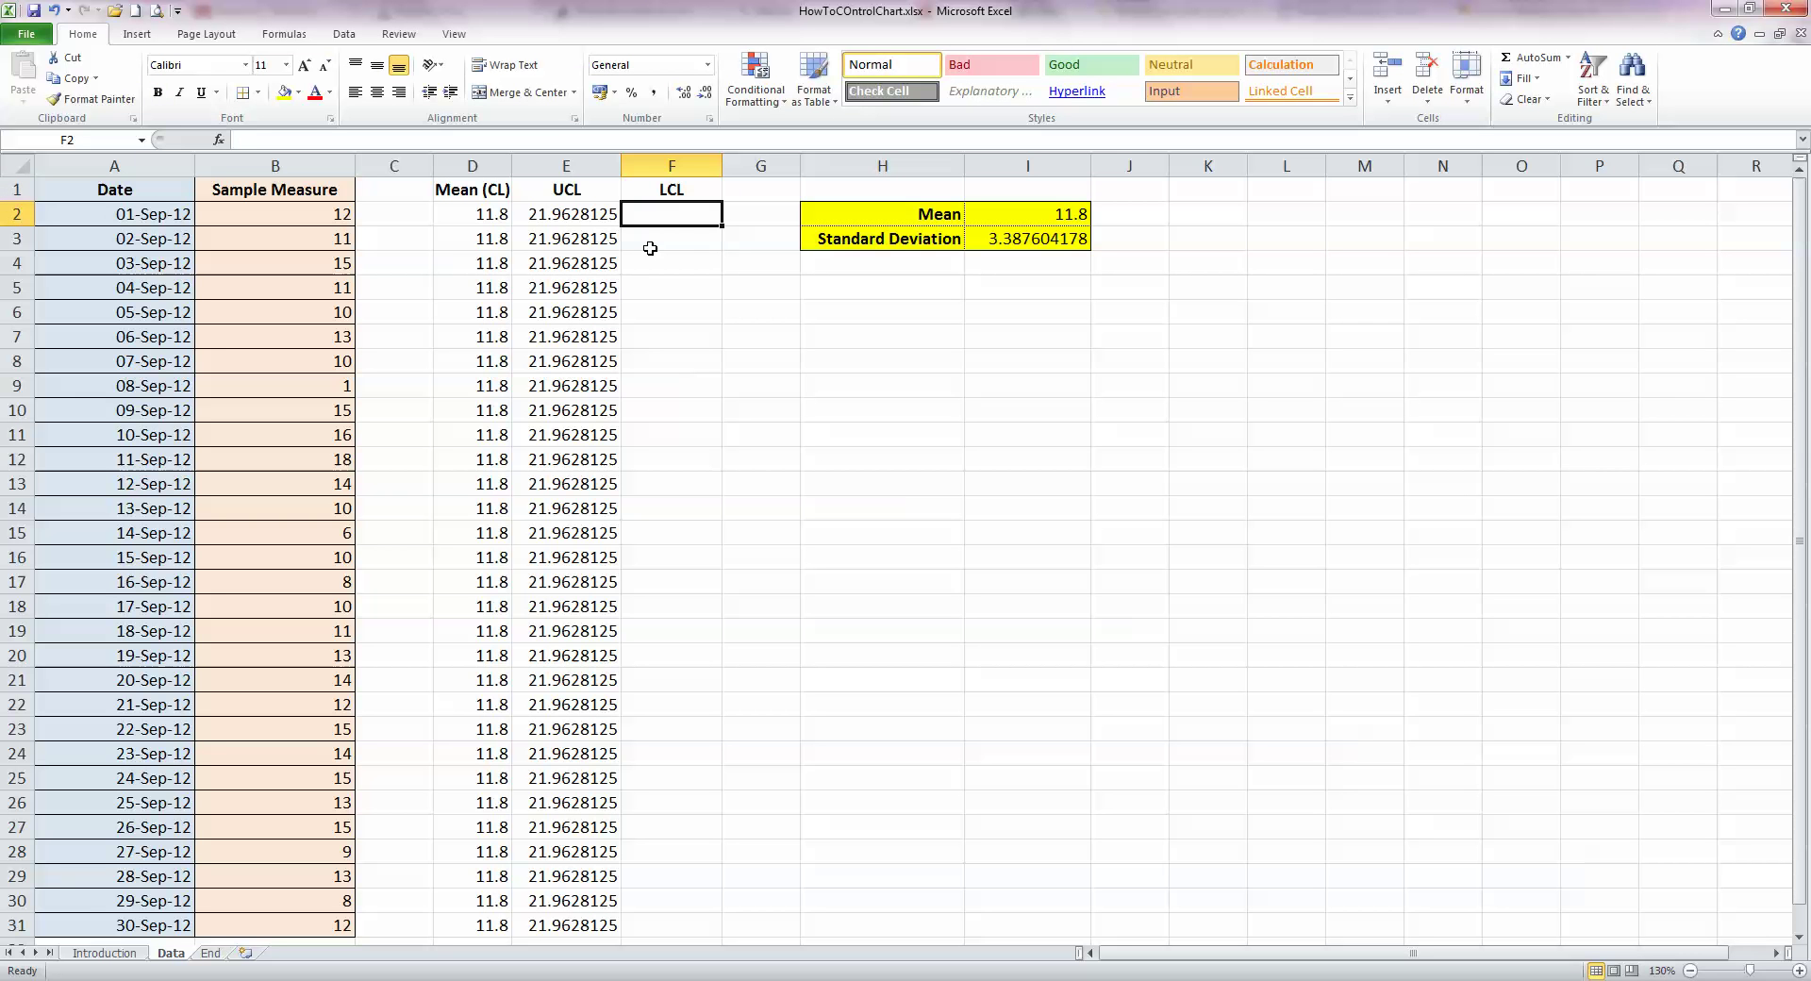
type("=")
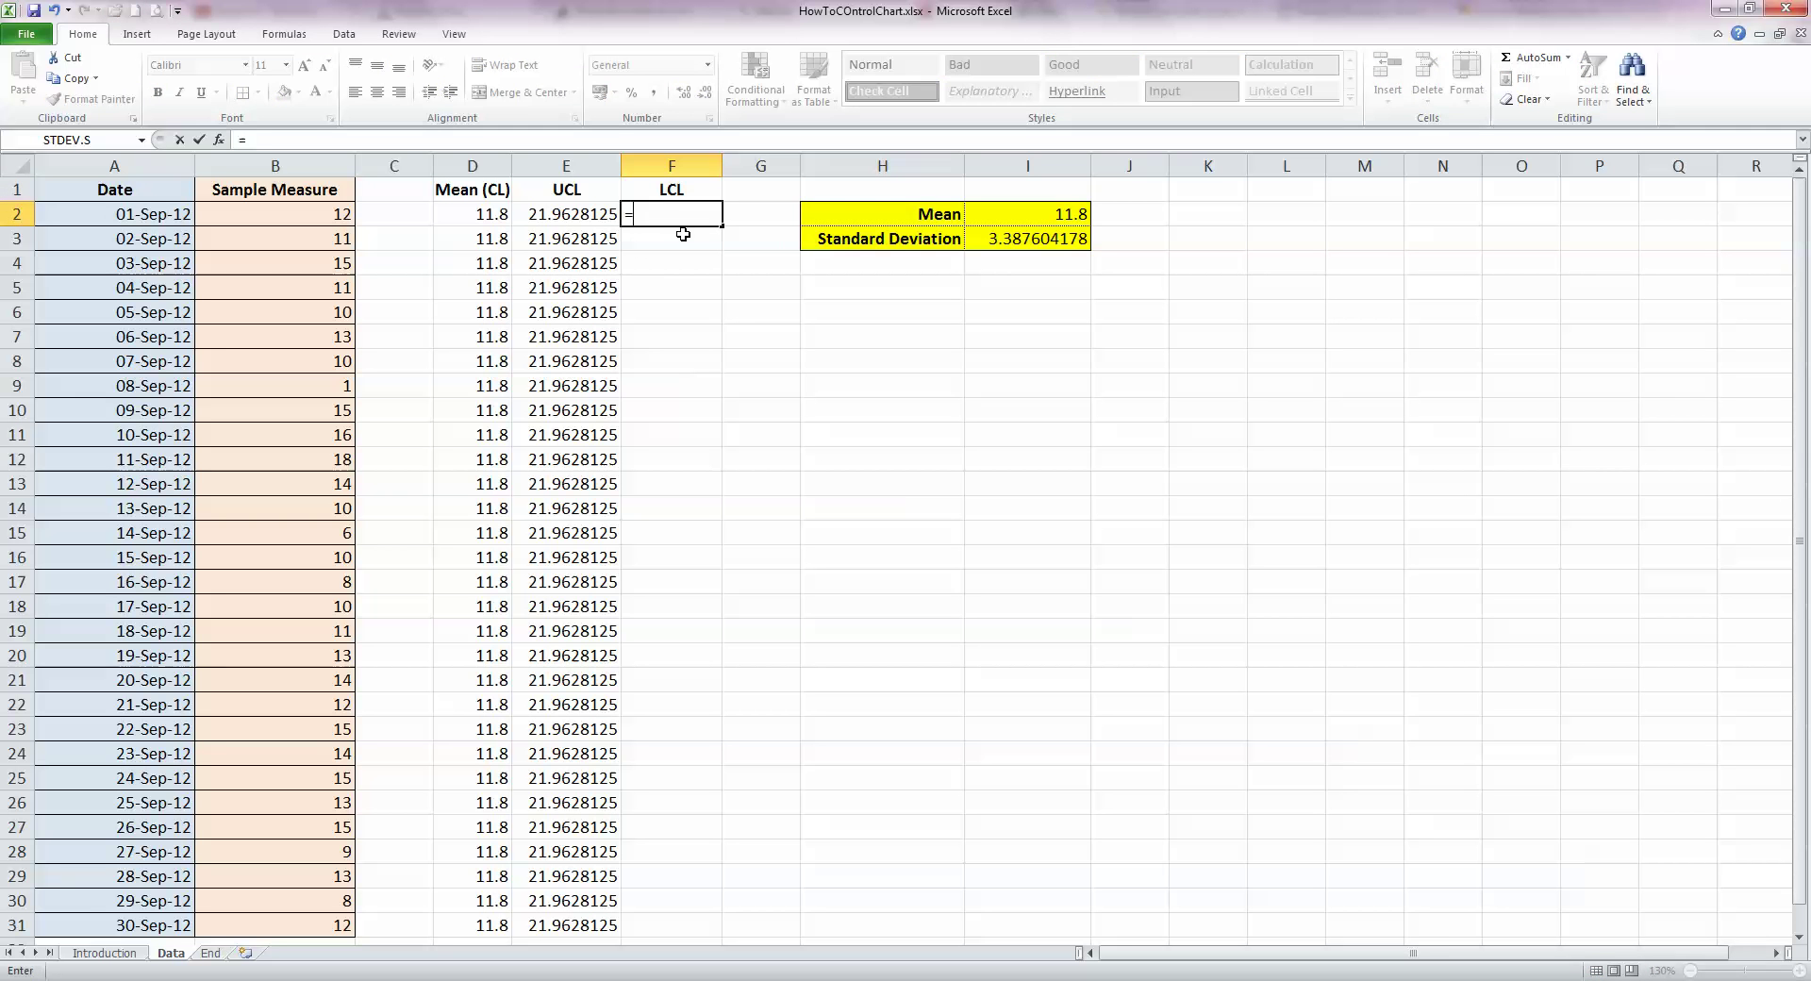
left_click(1066, 215)
type("-(")
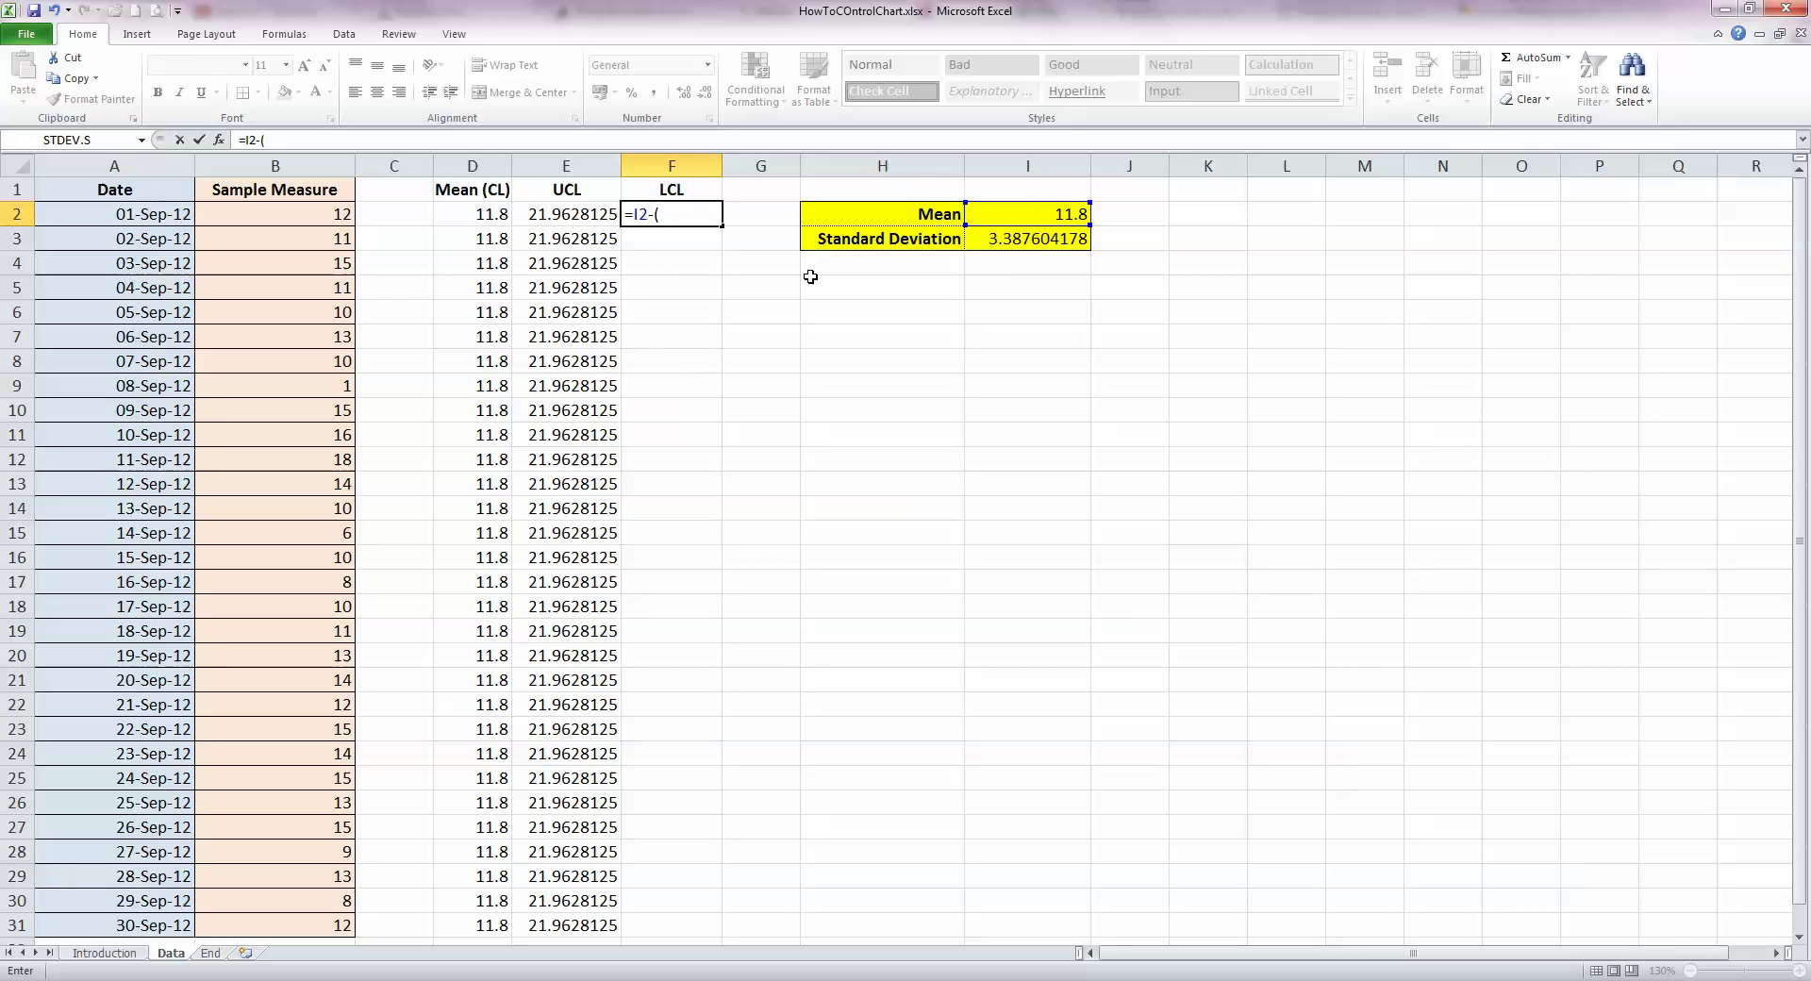
left_click(1045, 236)
type("*3)")
key("Return")
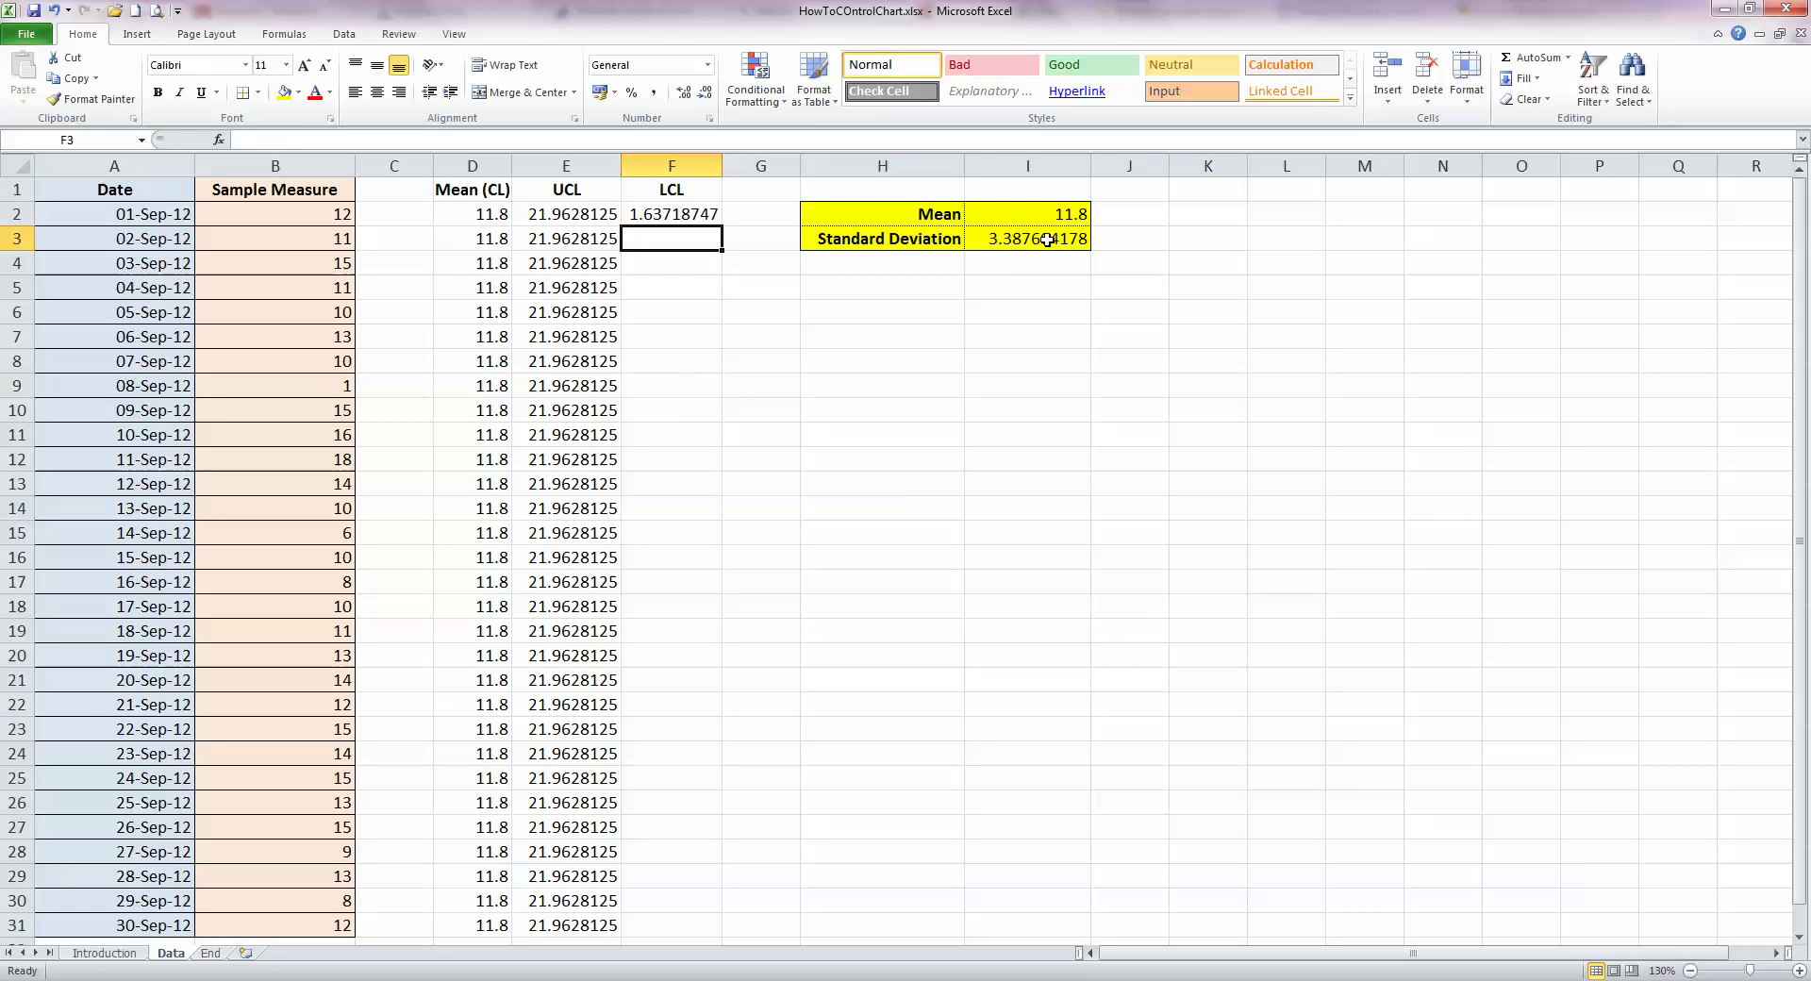
Anchor F2 to =I$2-(I$3*3) and fill it down to F31, showing 1.63718747
left_click(693, 210)
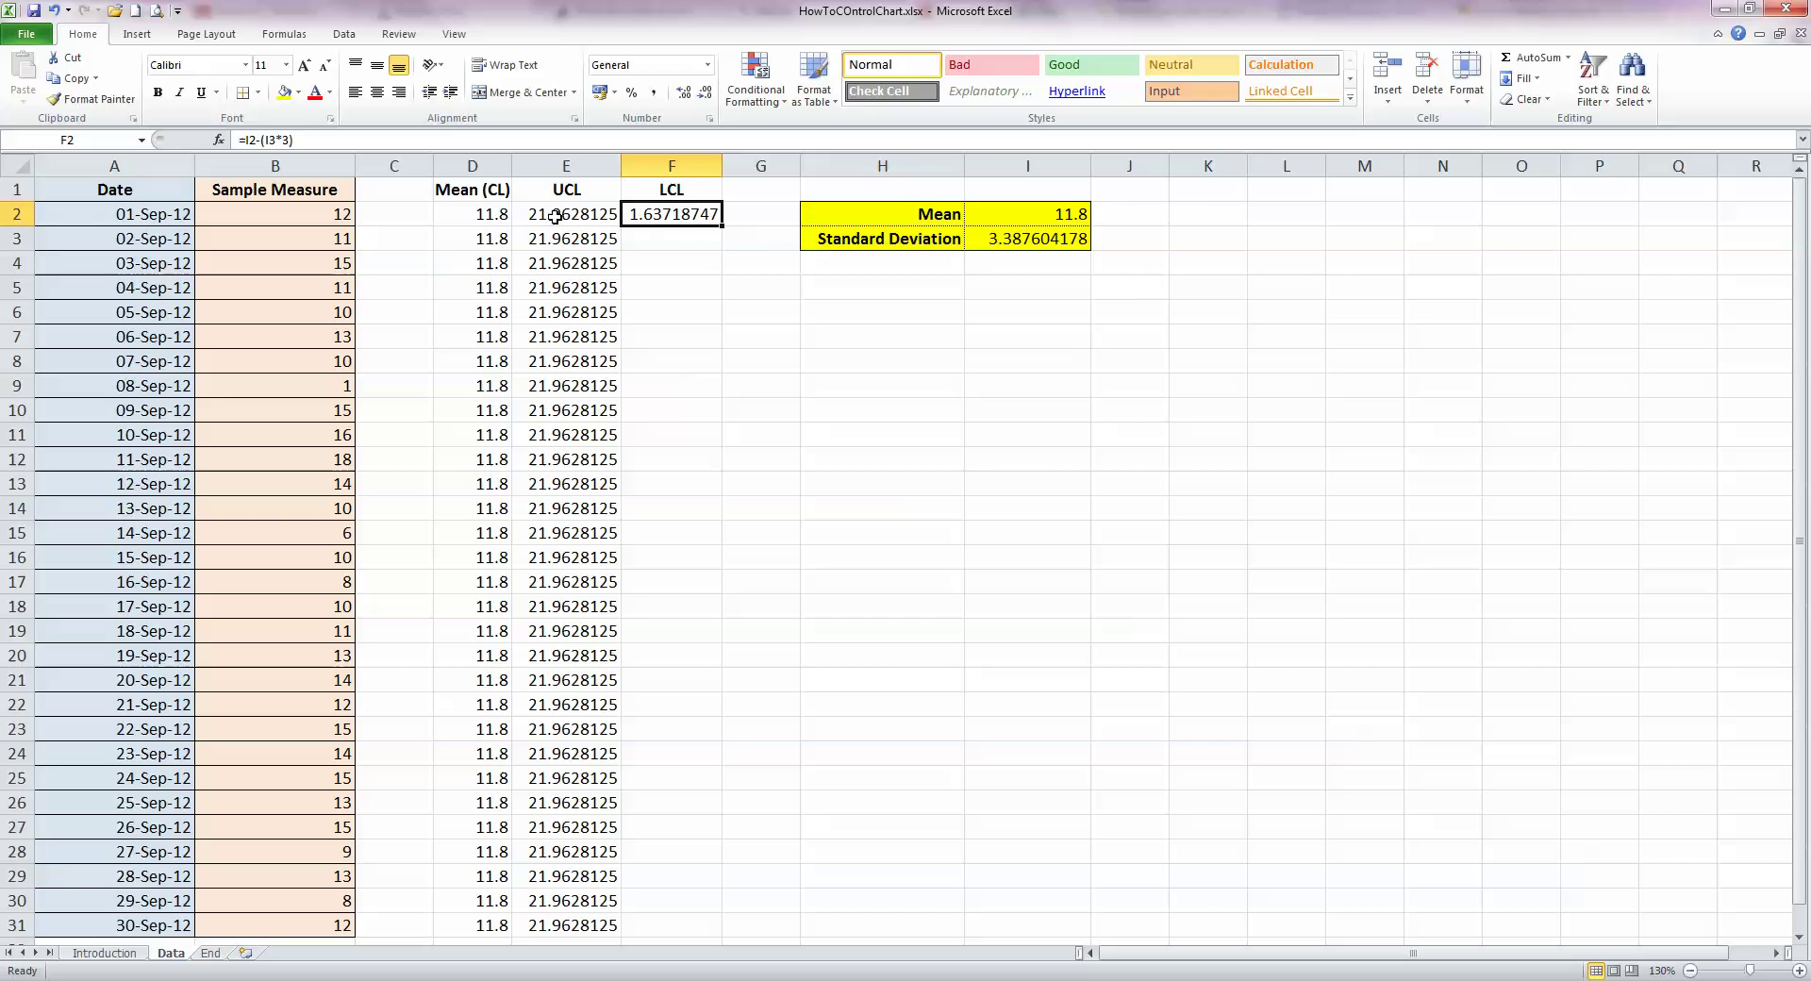
double_click(664, 214)
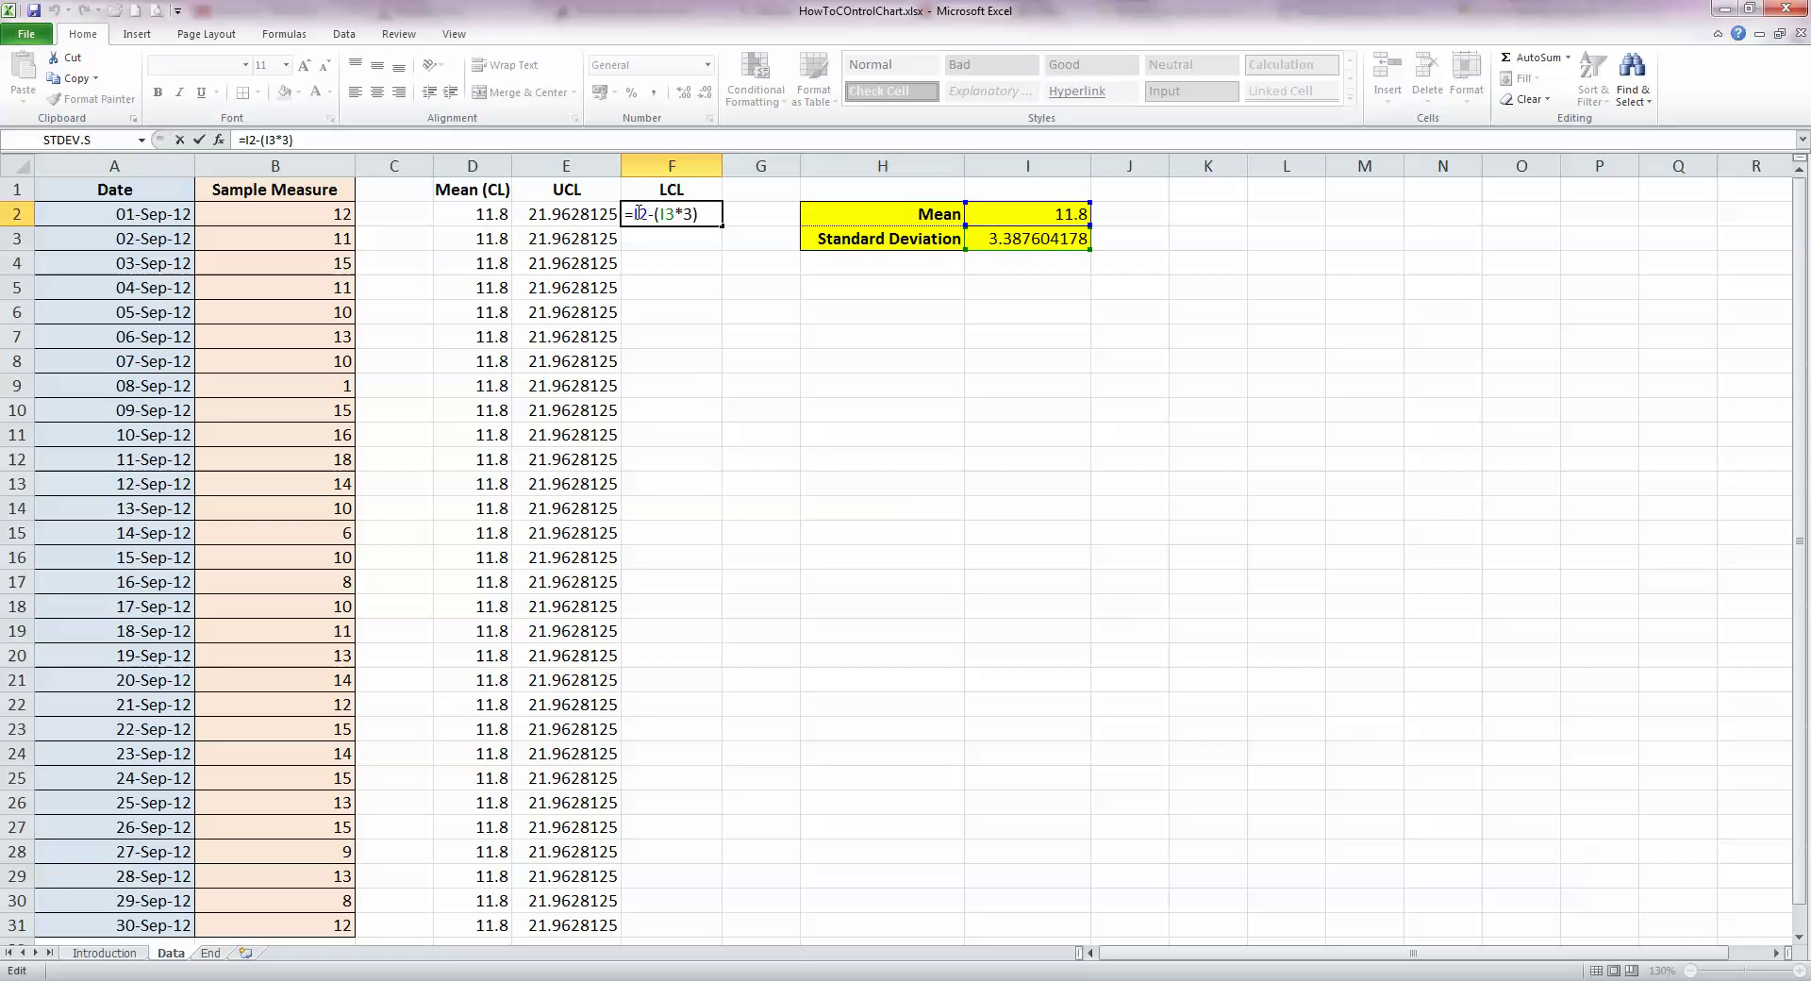
type("$")
left_click(676, 213)
type("$")
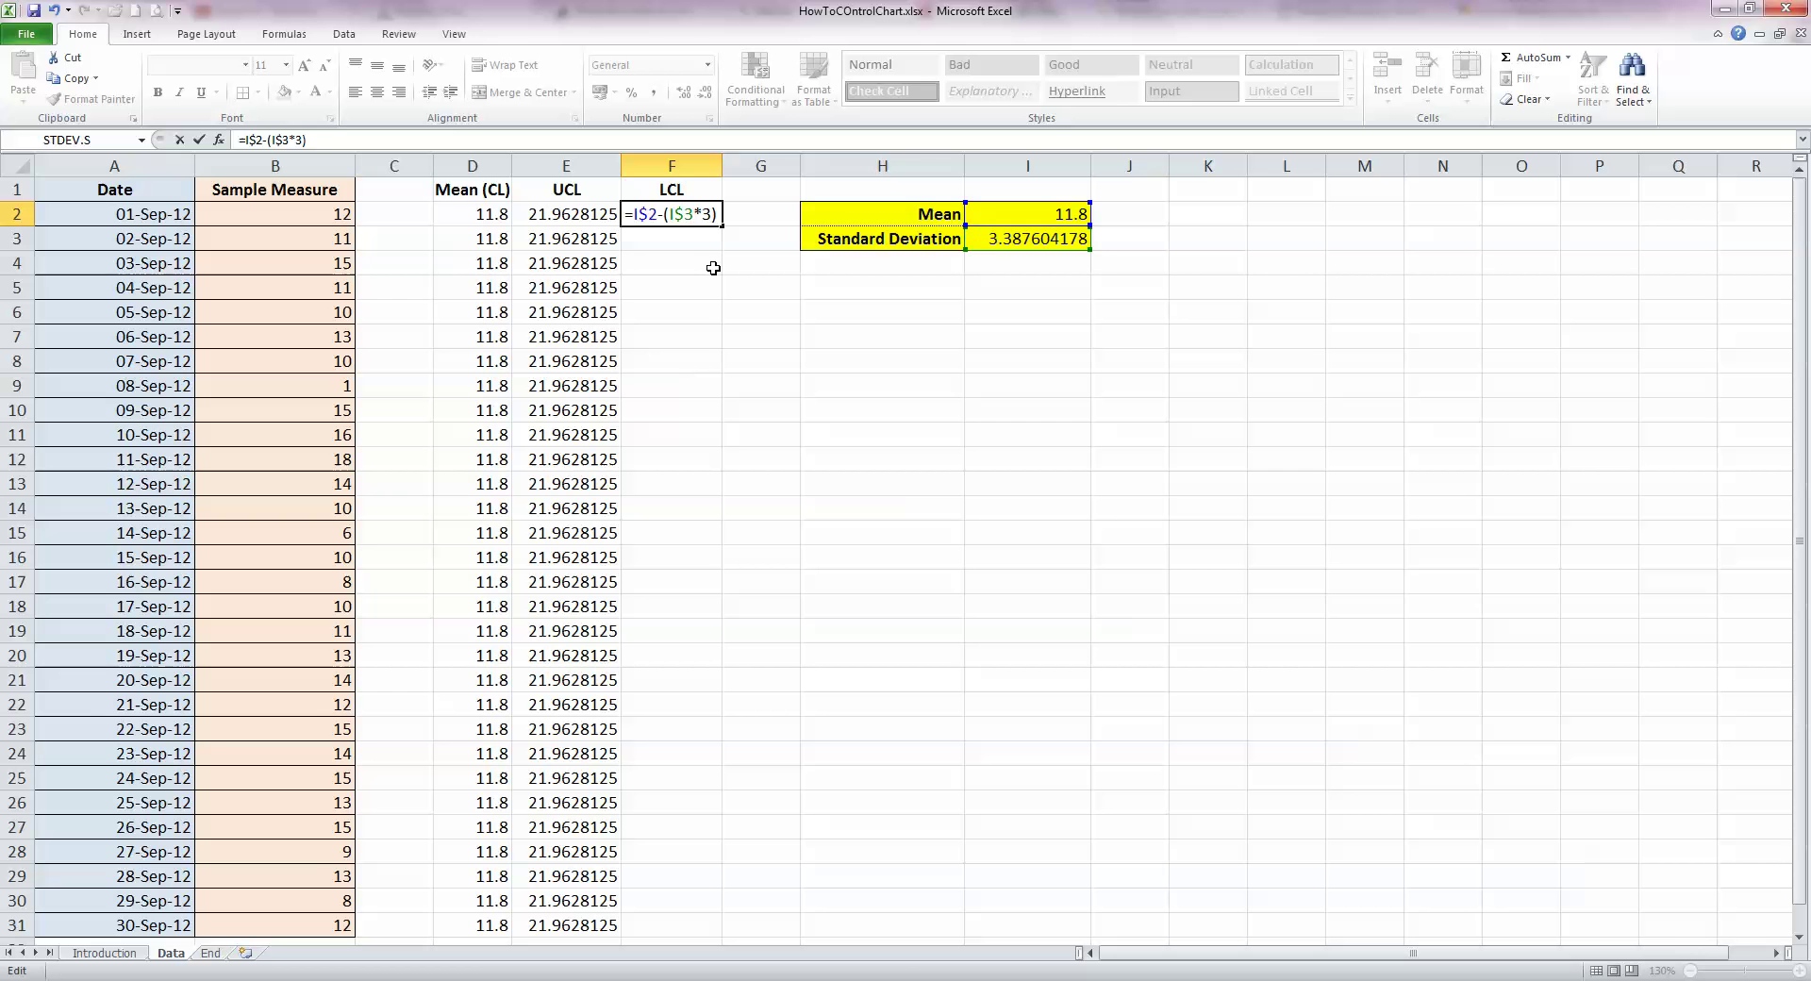
key("Return")
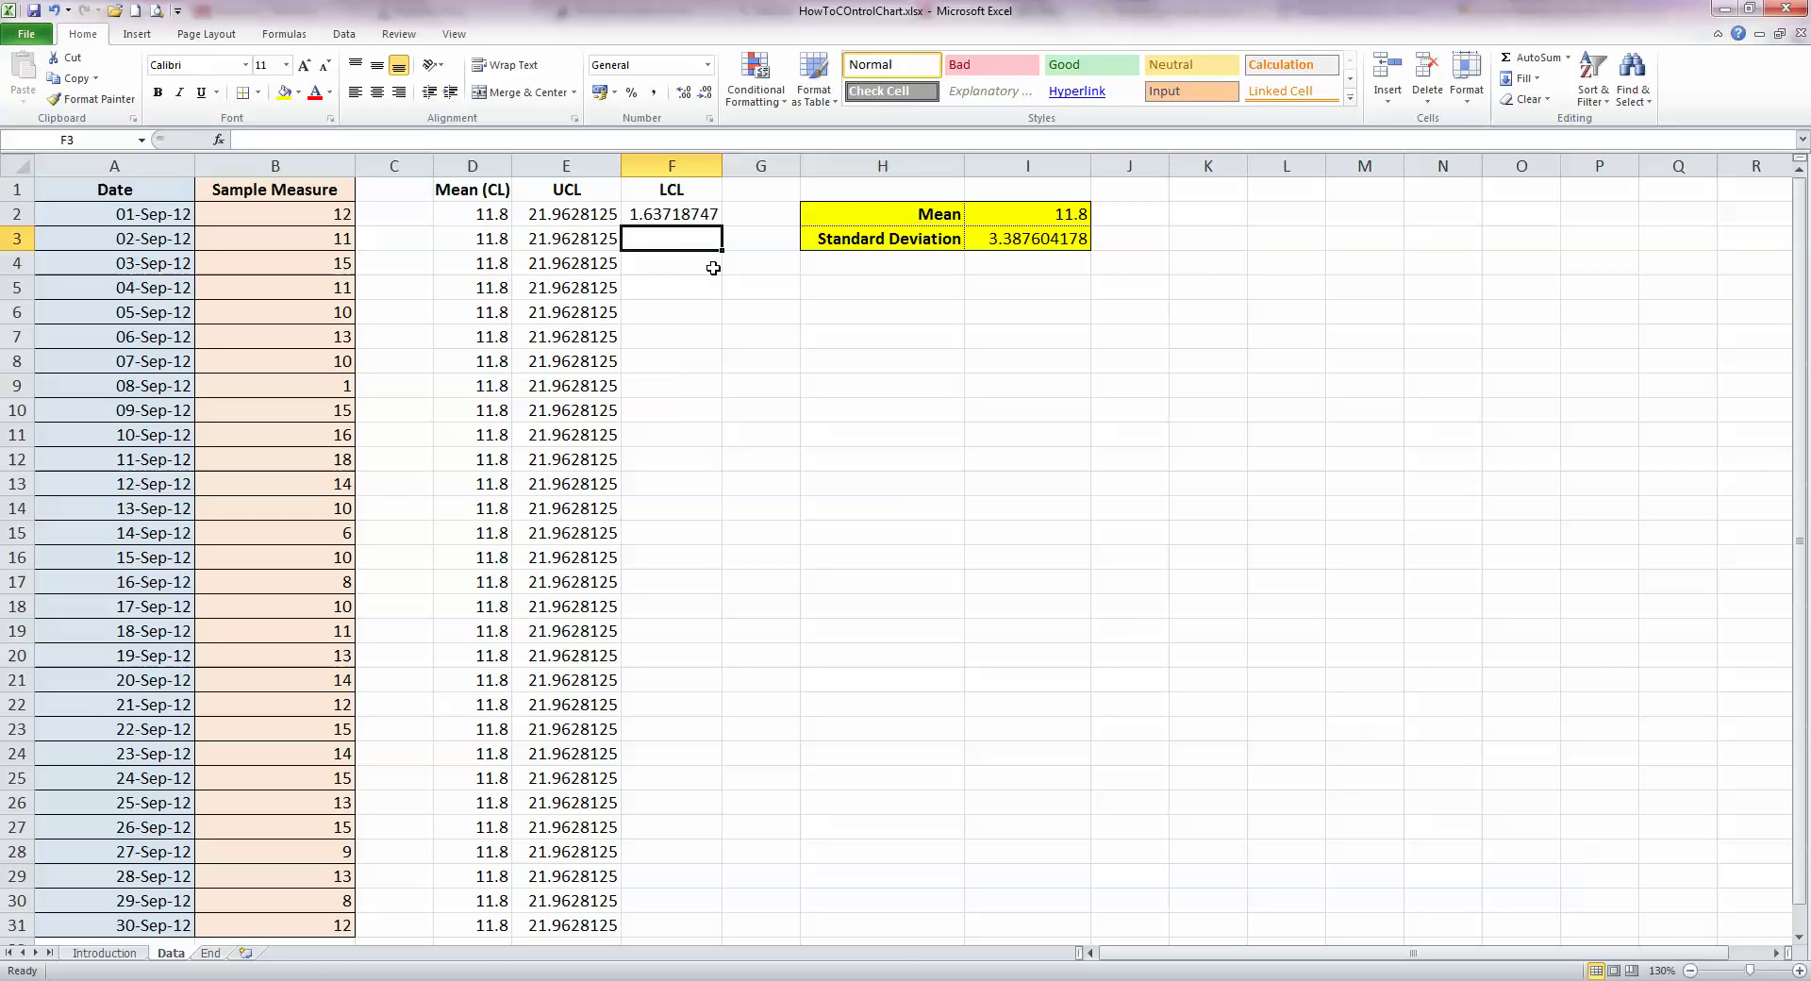
left_click(700, 212)
left_click_drag(720, 226, 708, 936)
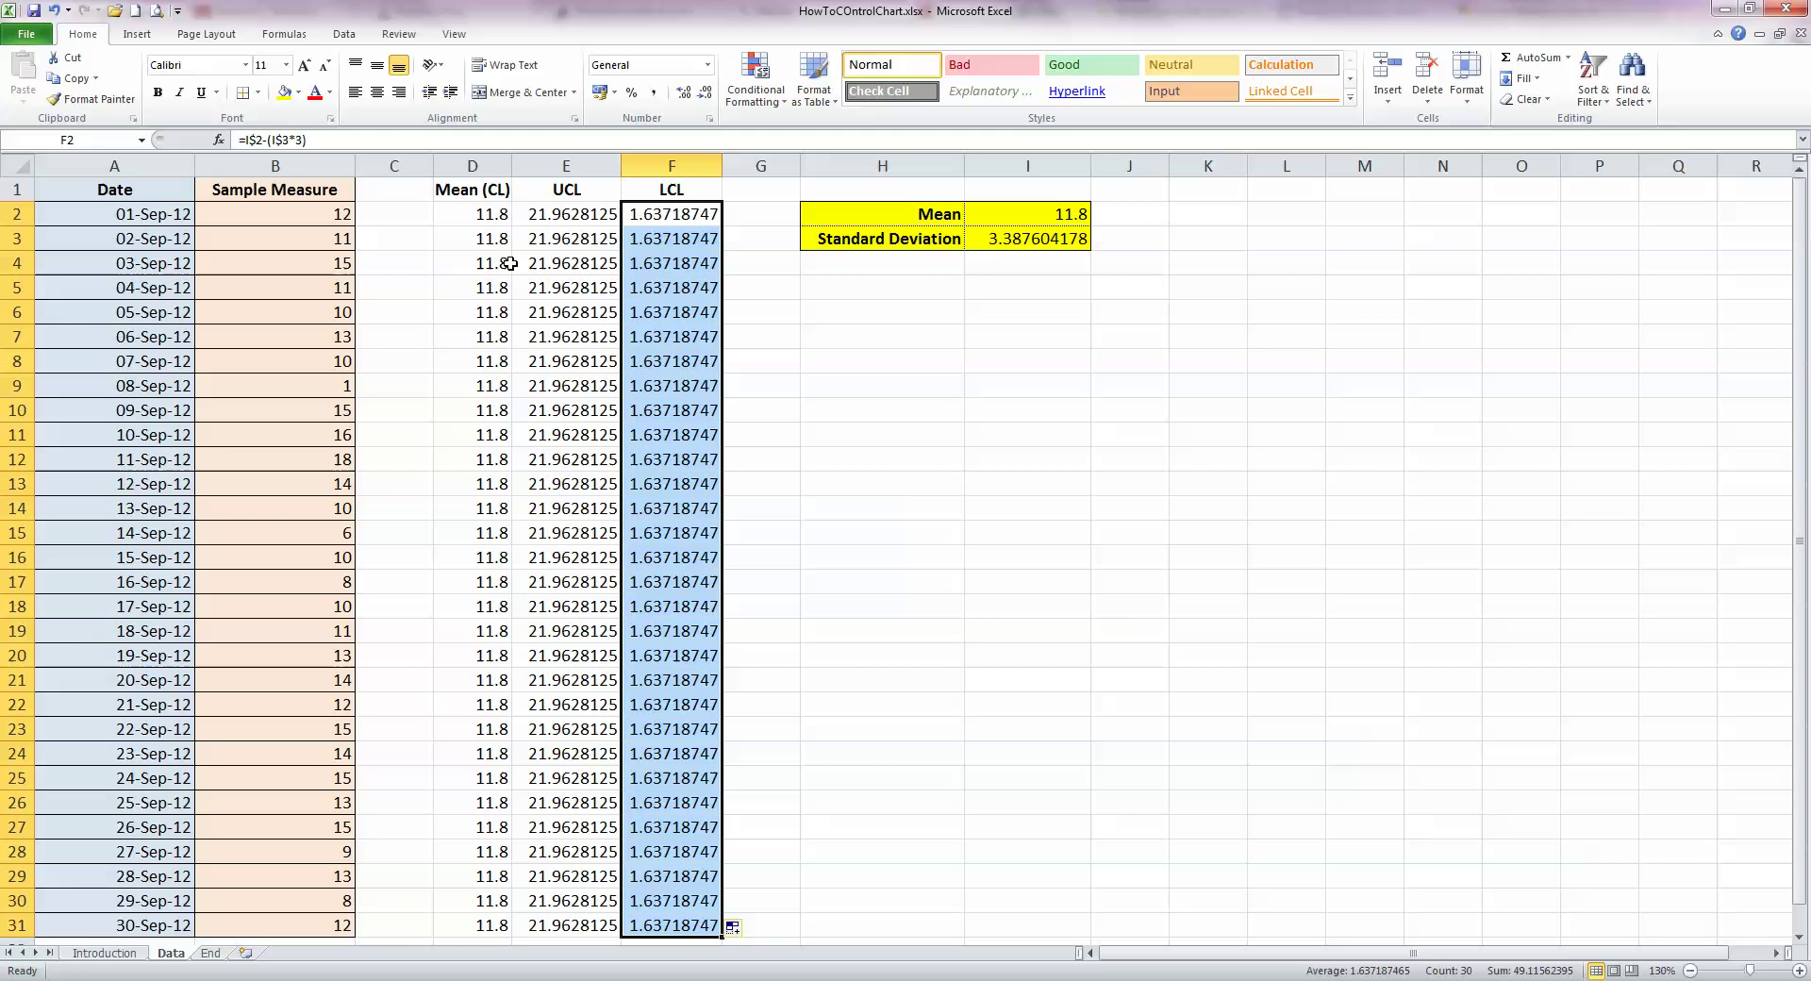
Insert a 2-D line chart of Sample Measure (B1:B31) with Mean (CL), UCL and LCL (D1:F31)
left_click(662, 265)
left_click(830, 289)
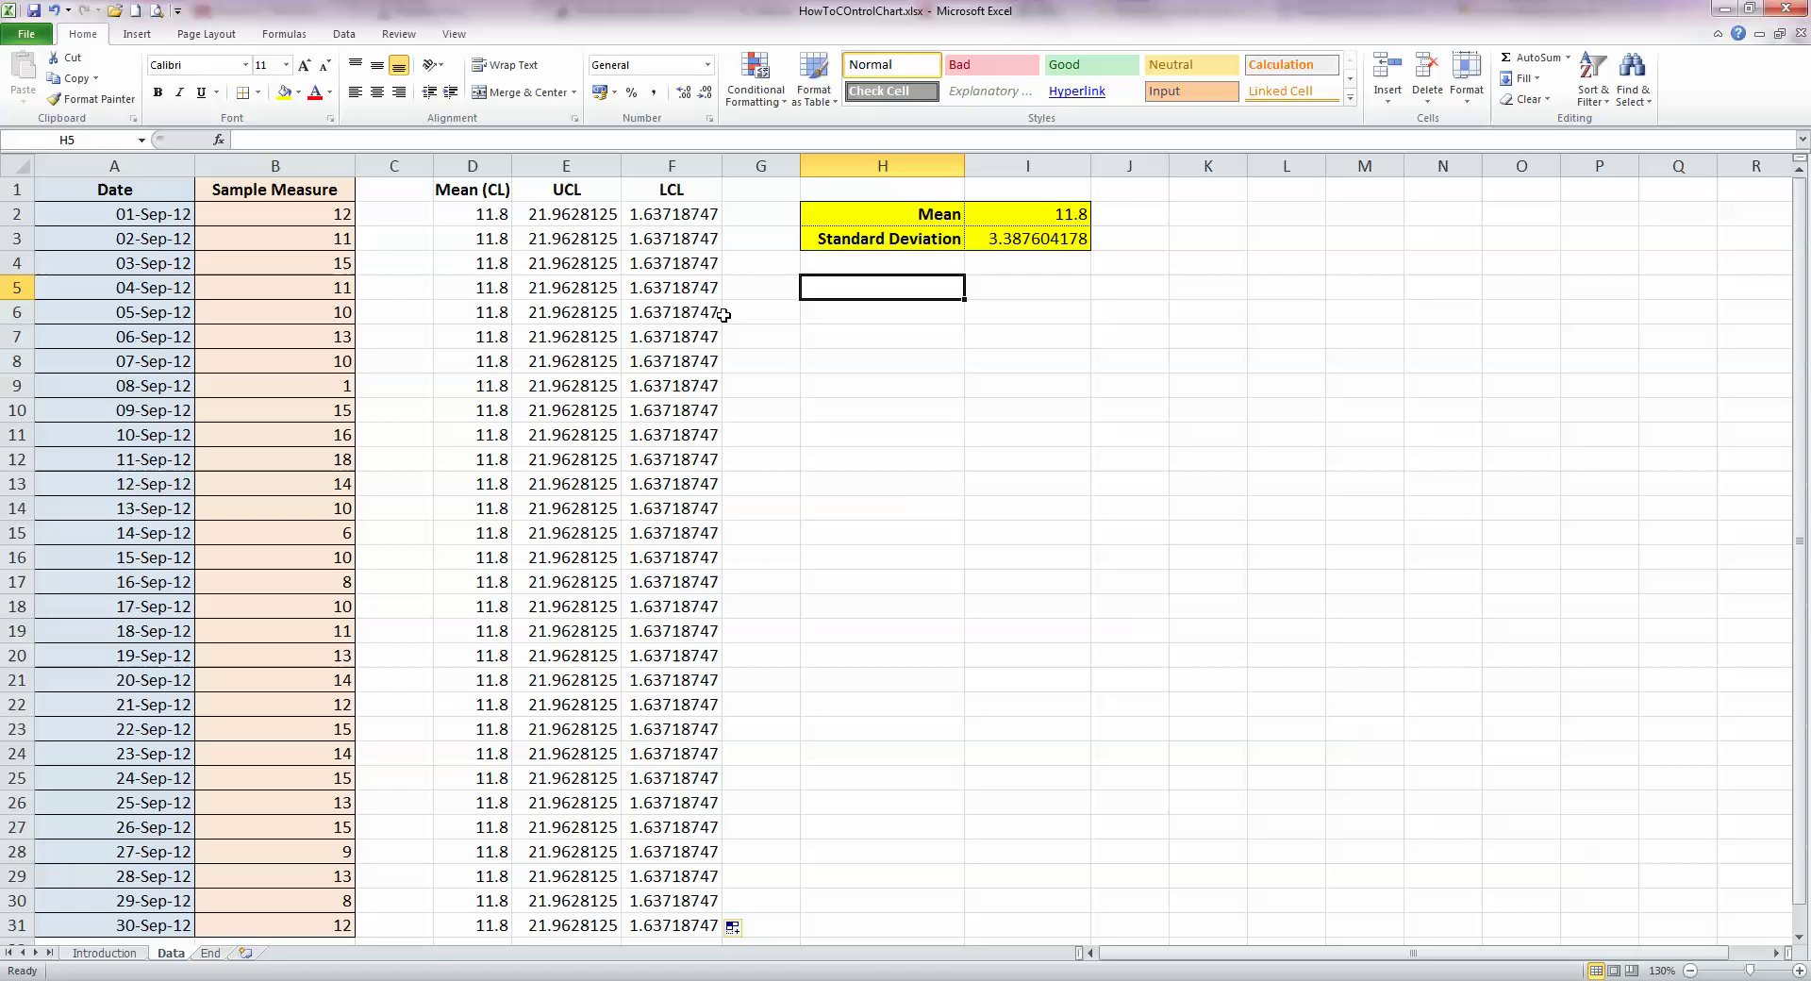
left_click_drag(295, 193, 331, 924)
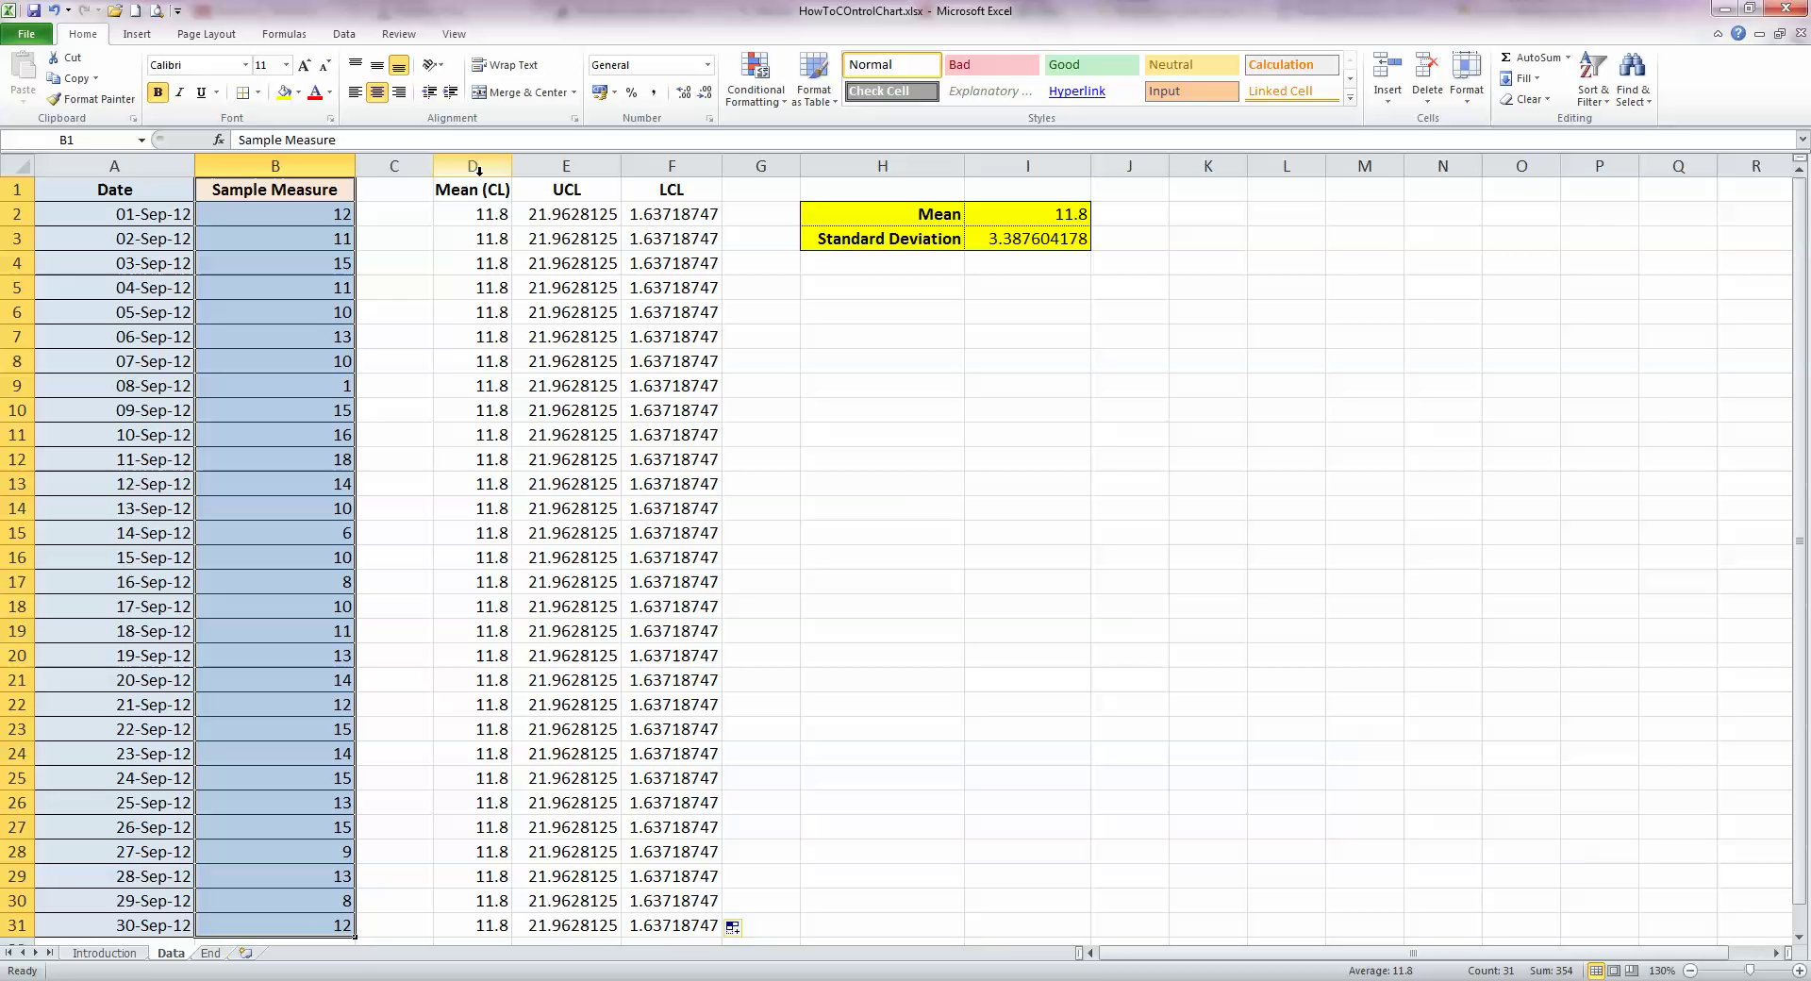
left_click_drag(480, 194, 693, 921)
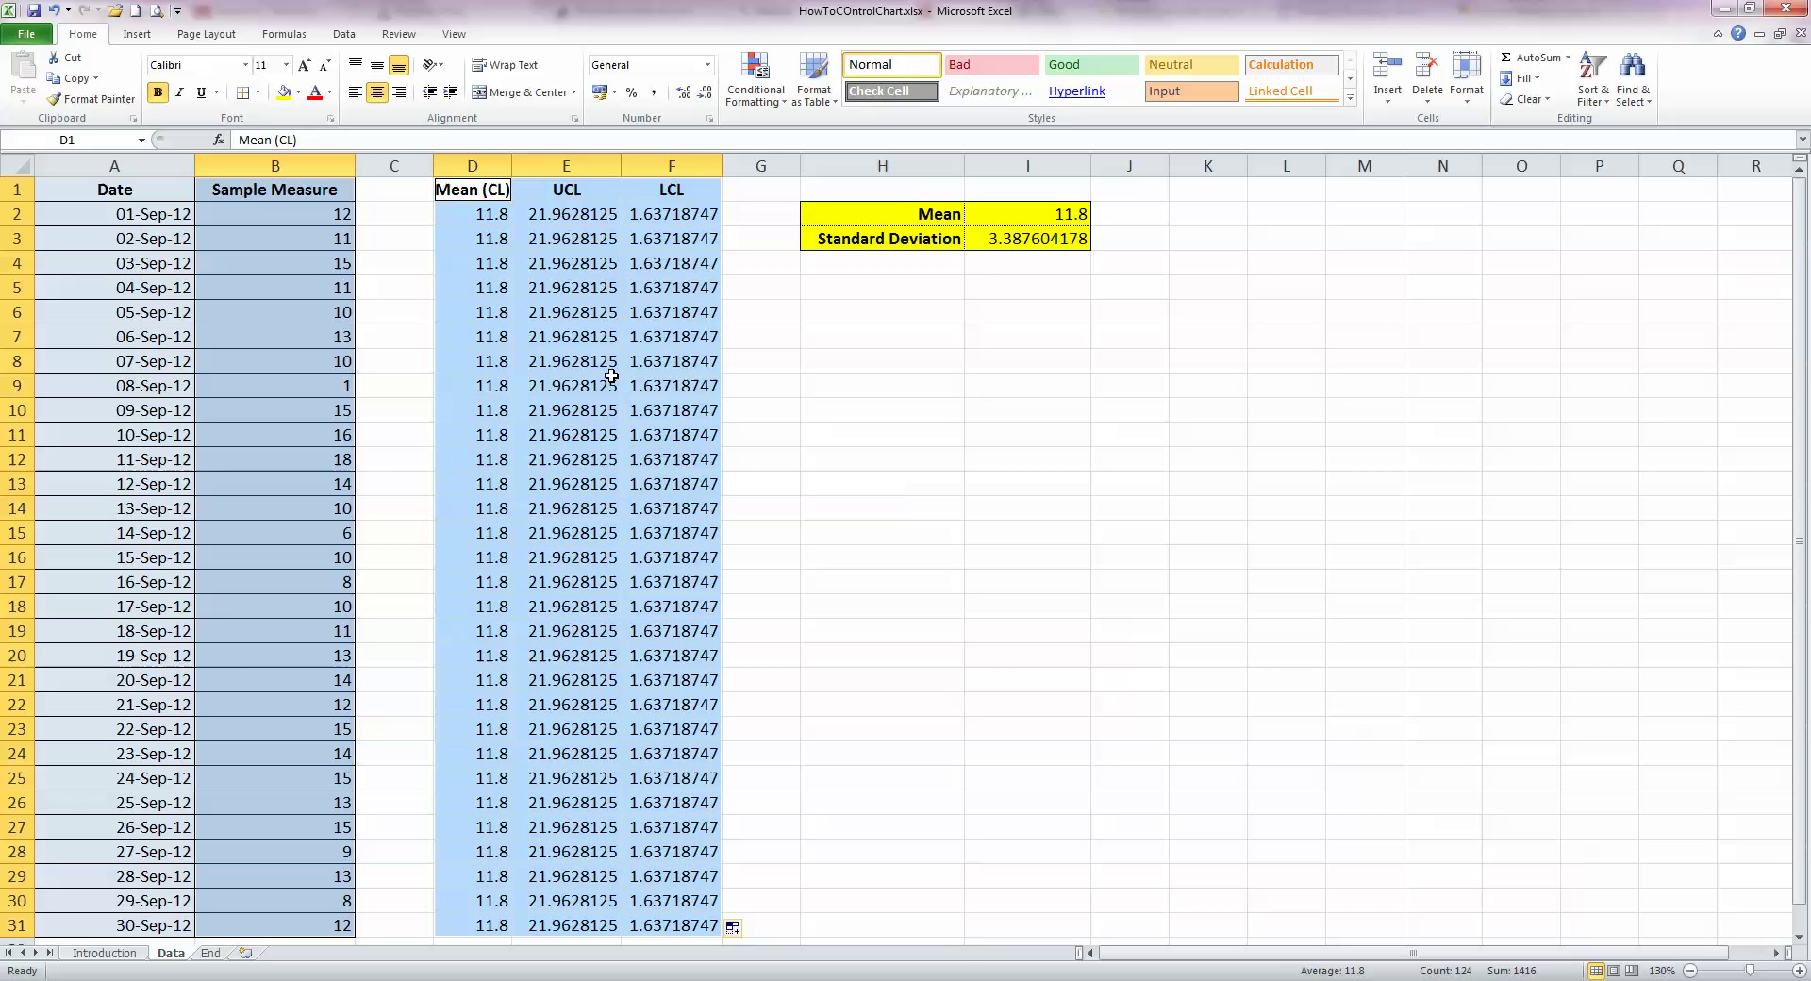
left_click(137, 34)
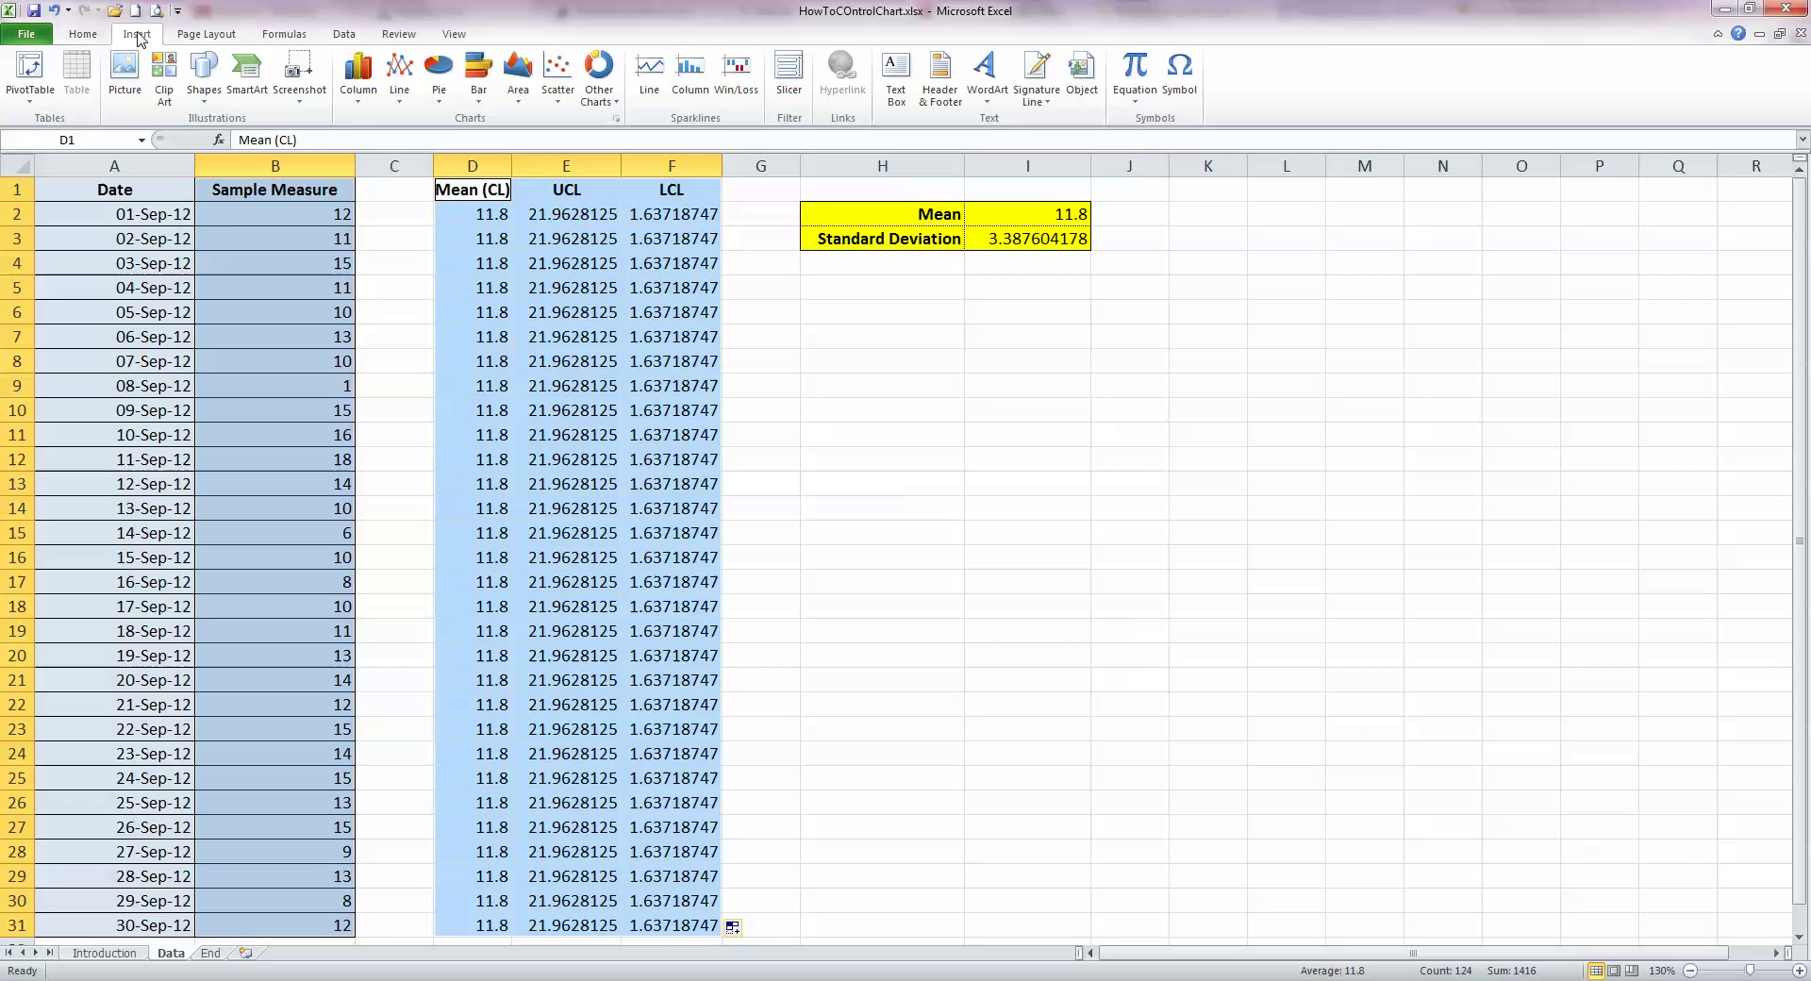
left_click(401, 95)
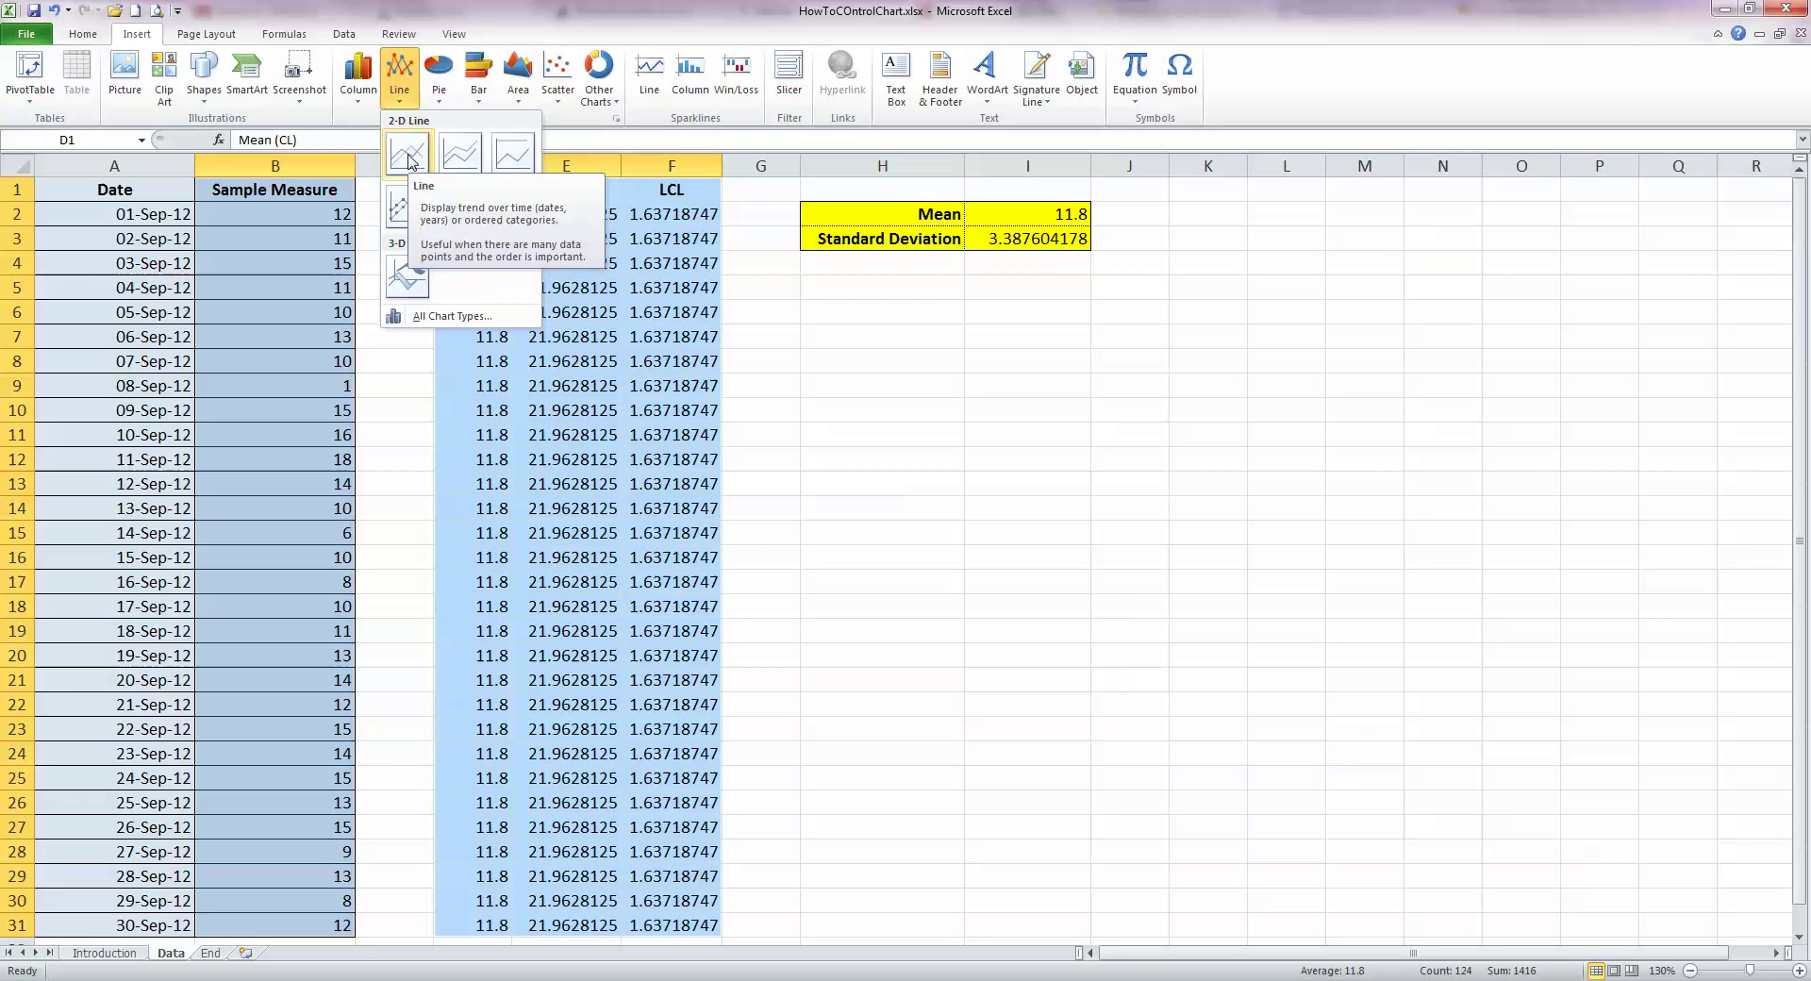
left_click(407, 156)
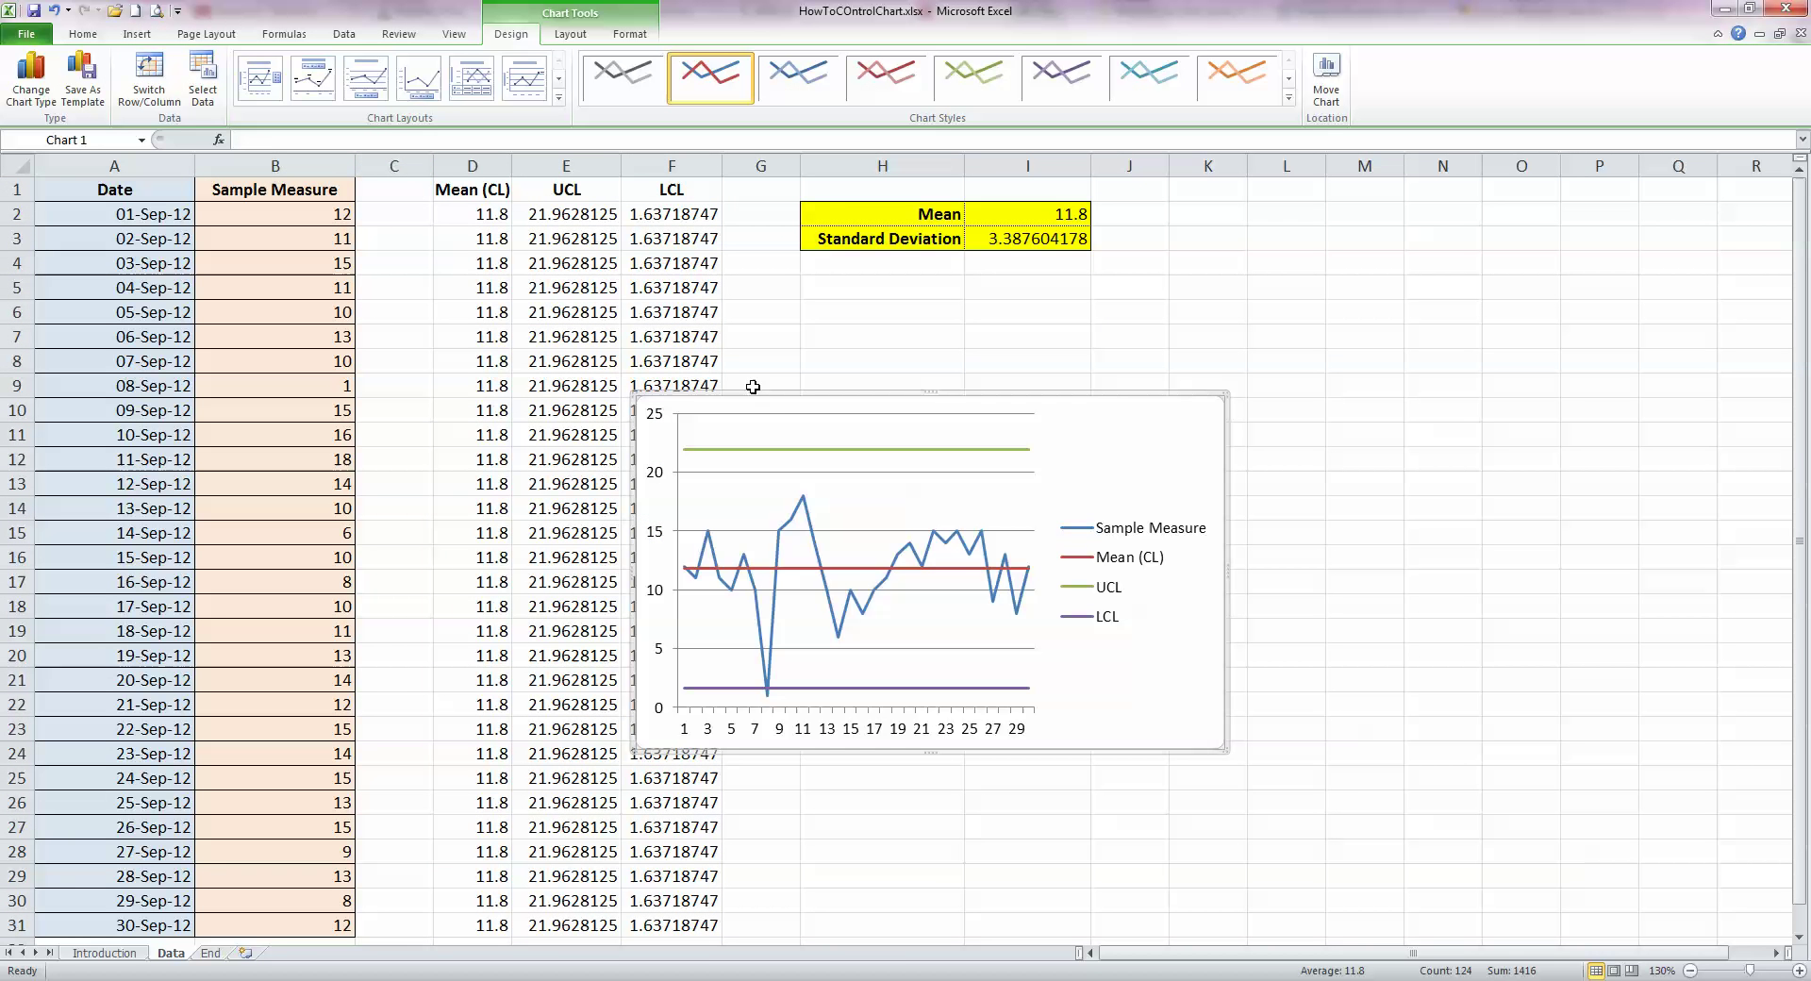
Move the chart beside the data, enlarge it, and delete its horizontal gridlines
left_click_drag(760, 399, 542, 186)
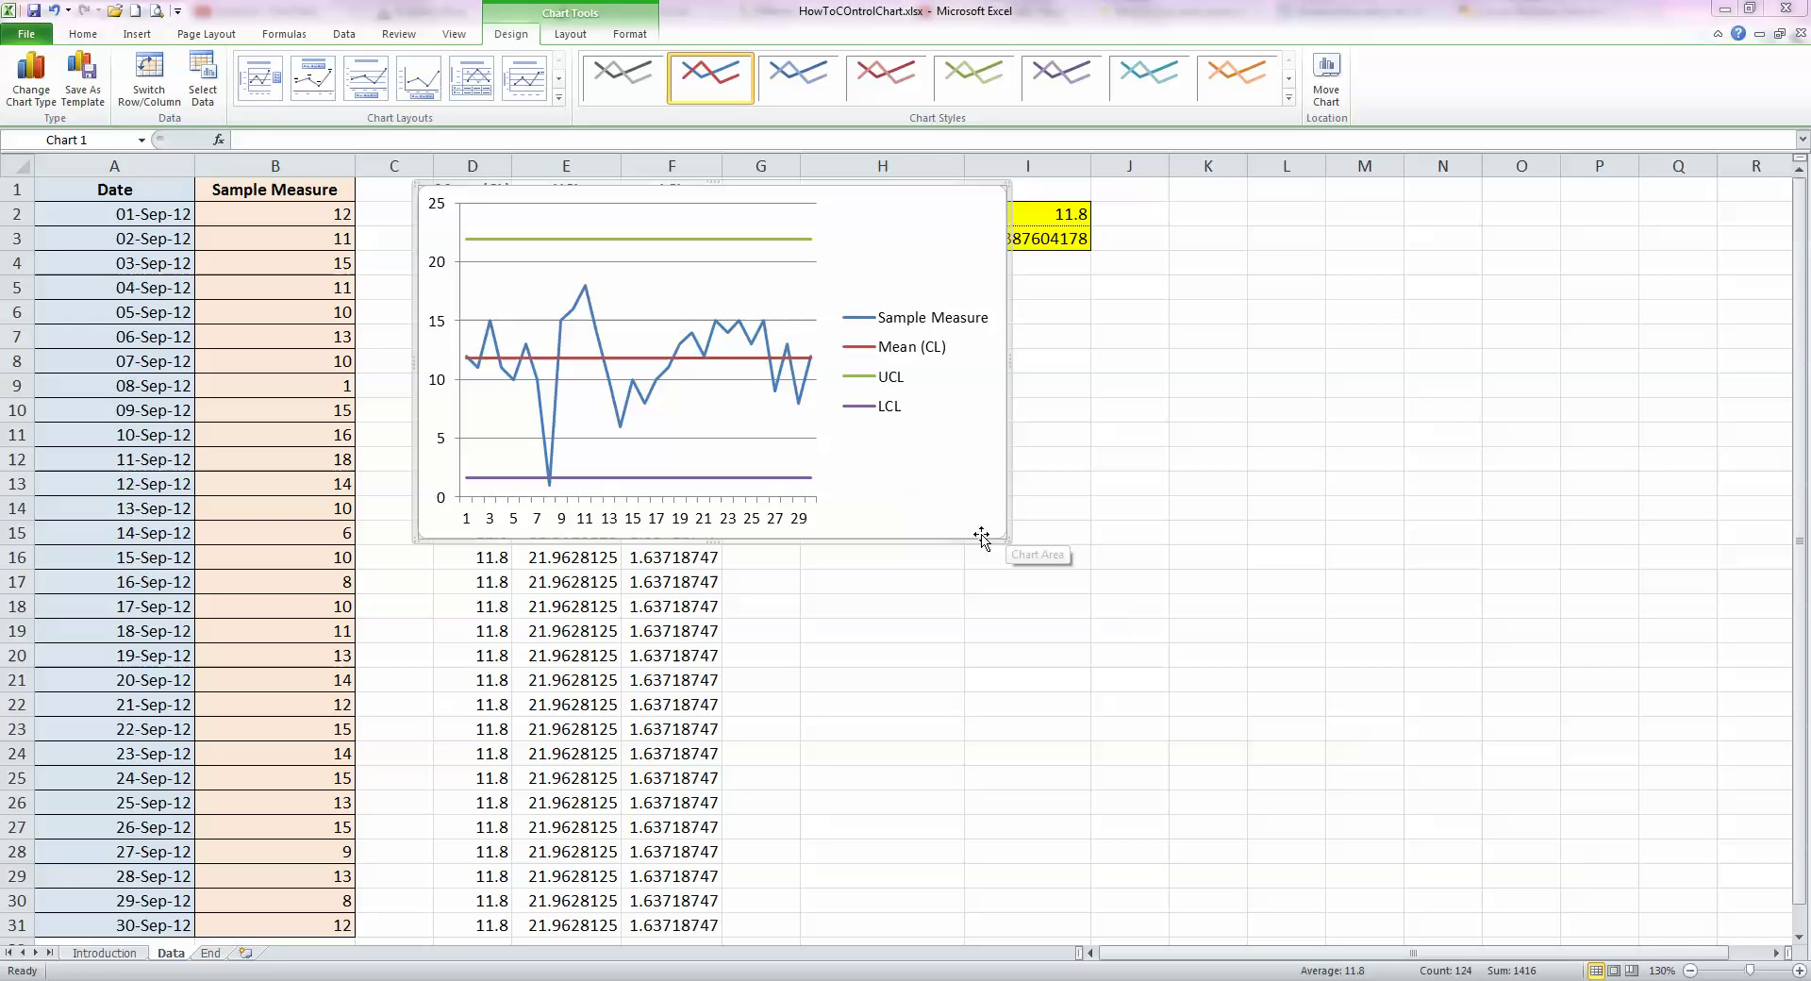
left_click_drag(1003, 539, 1419, 932)
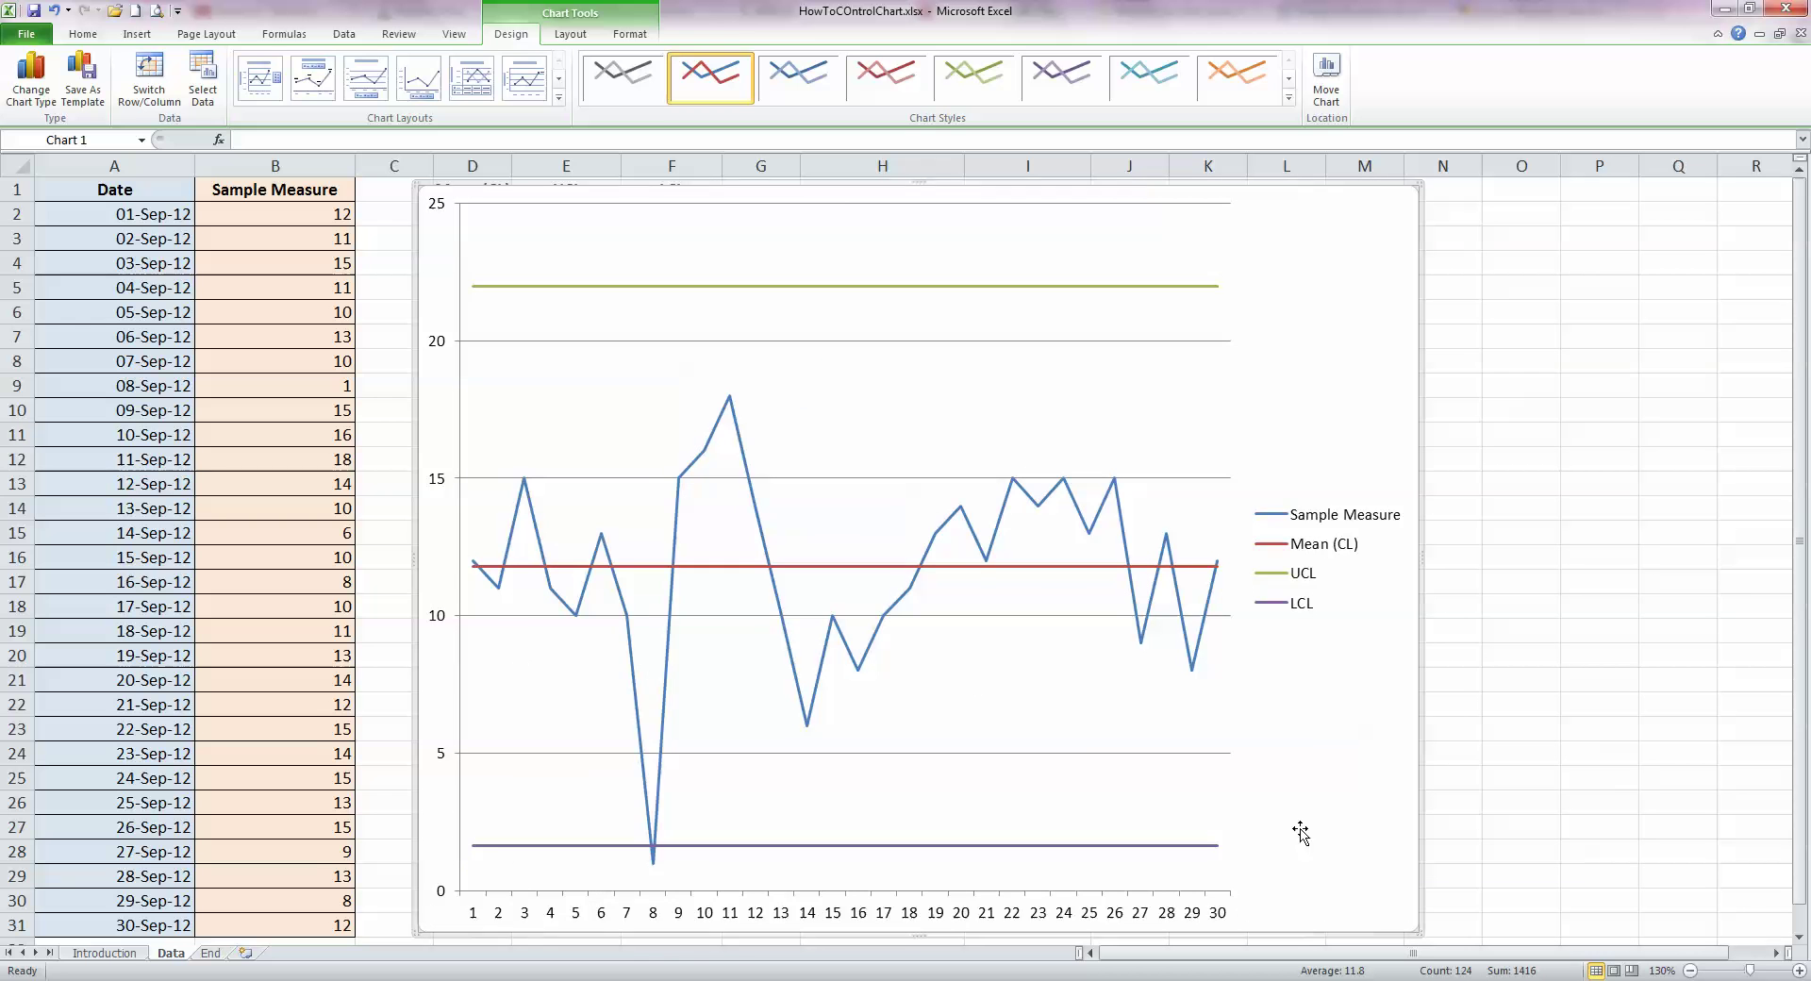
left_click(1050, 346)
left_click(1097, 341)
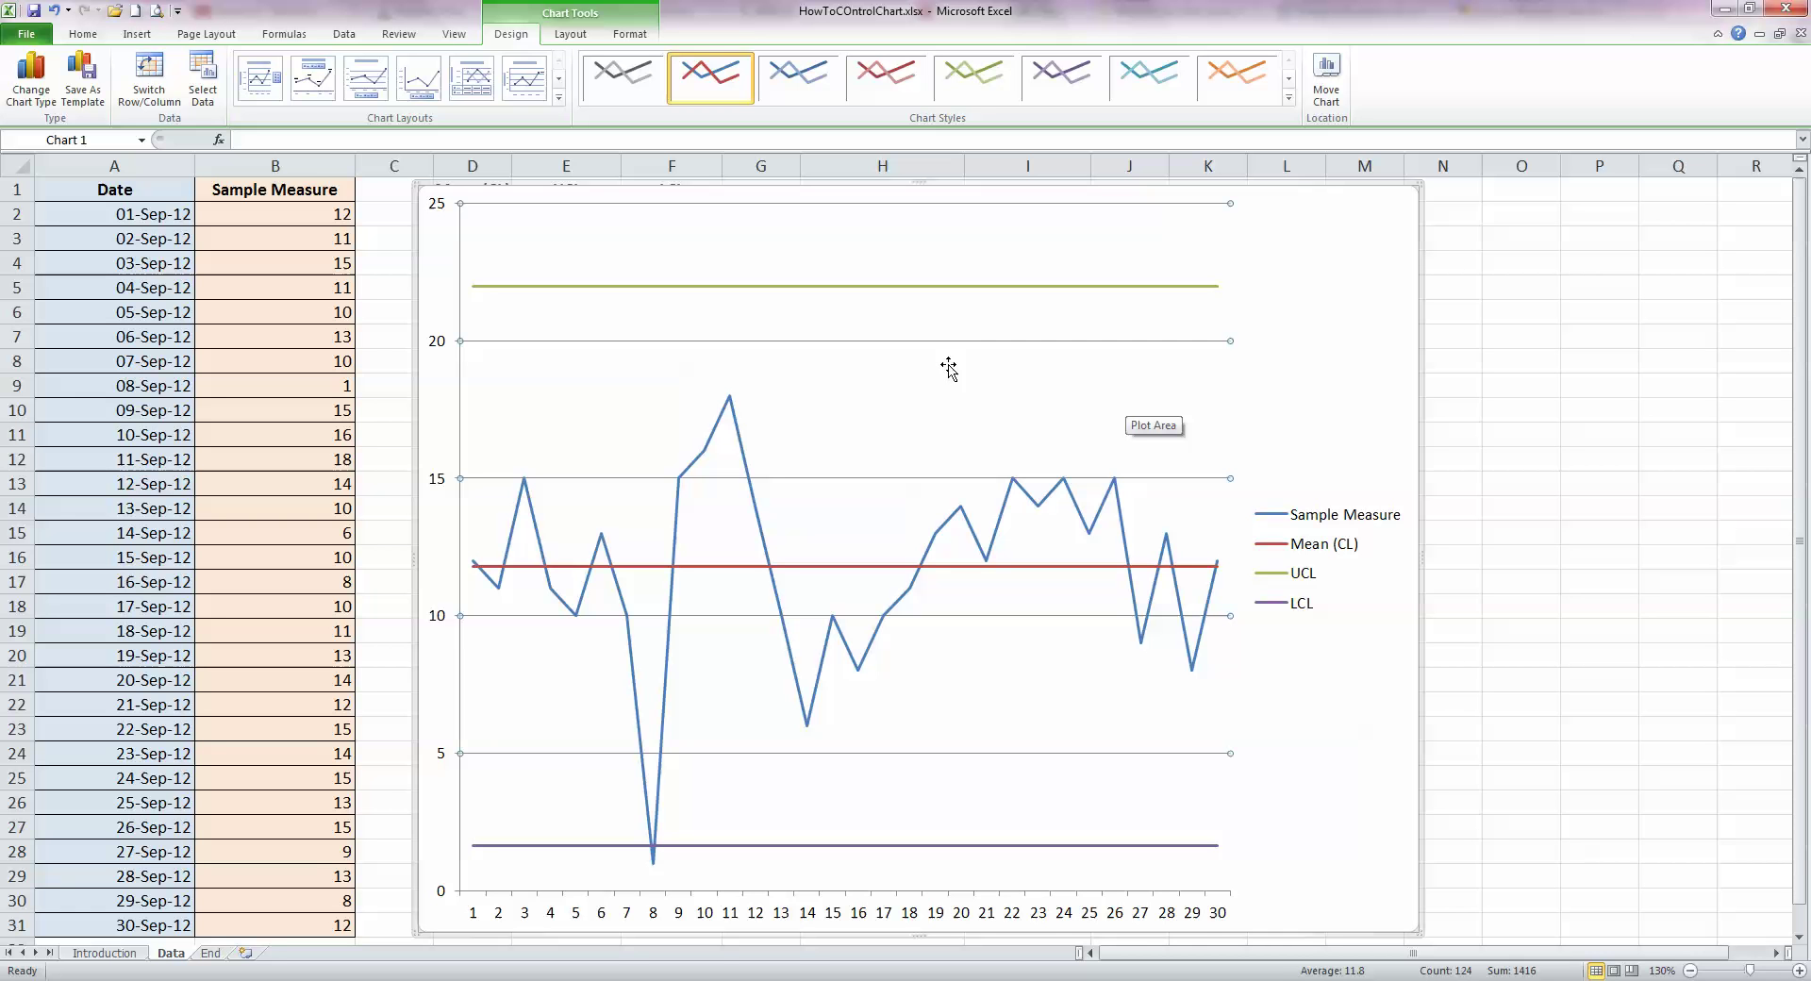
key("Delete")
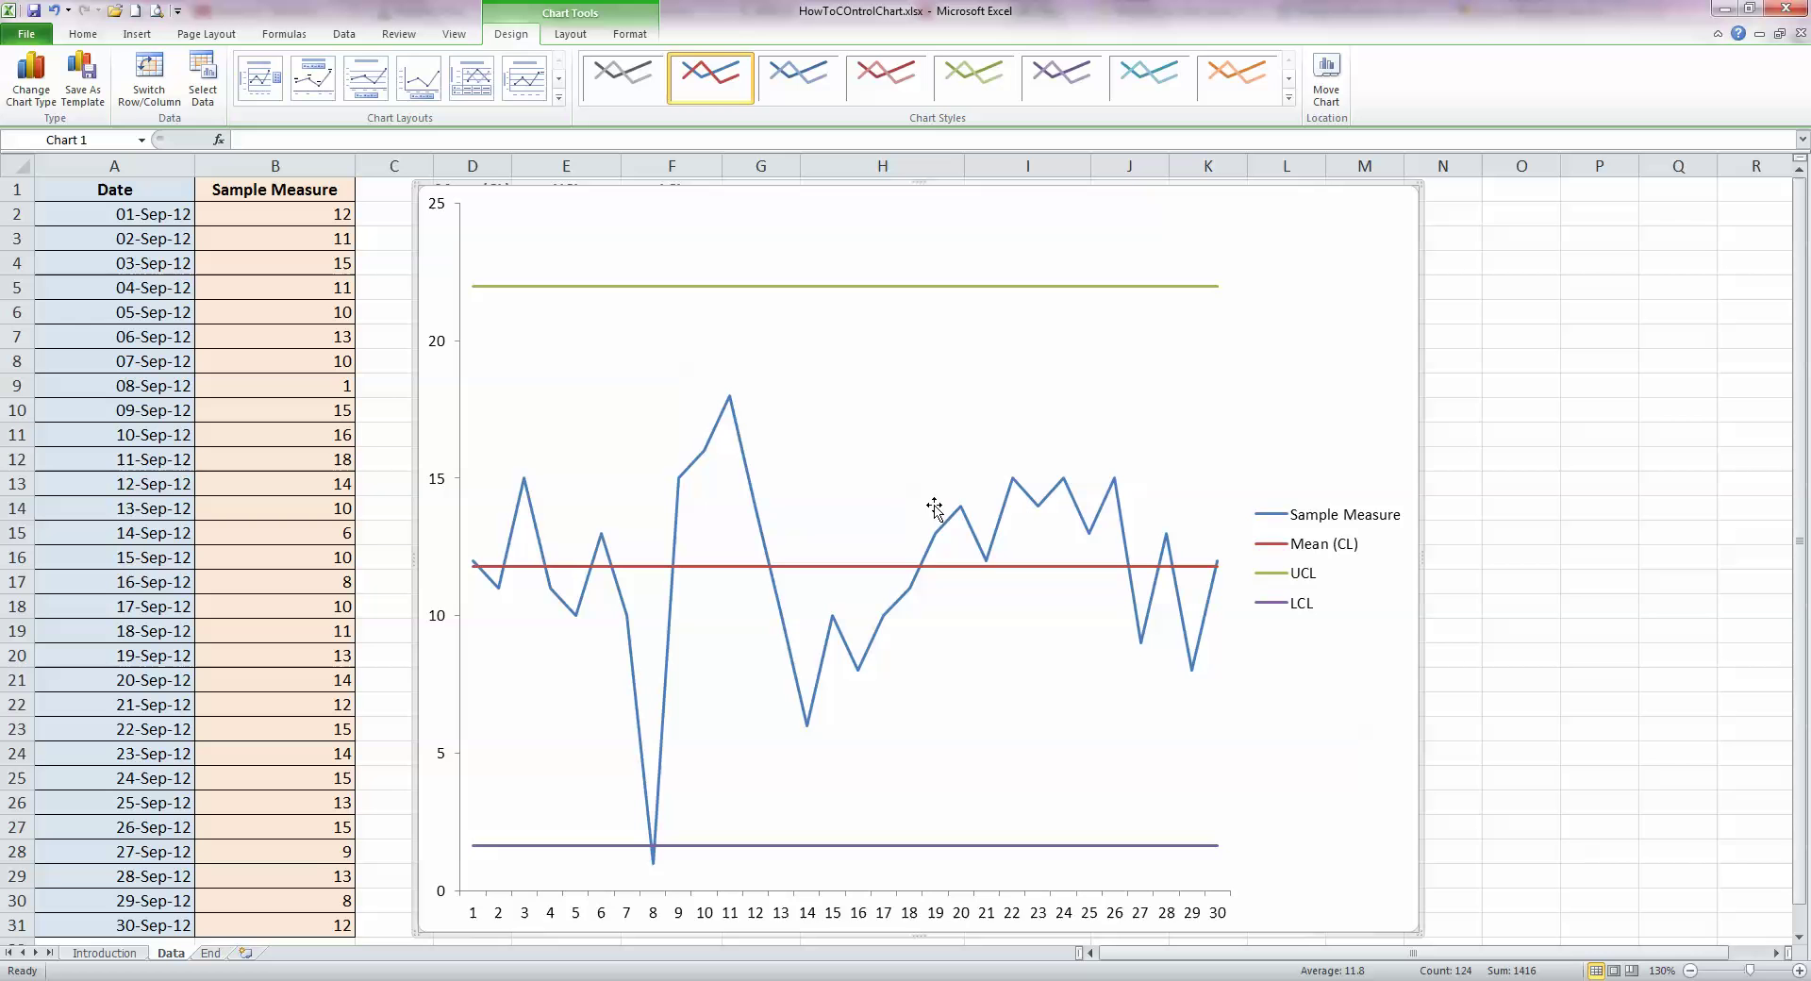
left_click(751, 488)
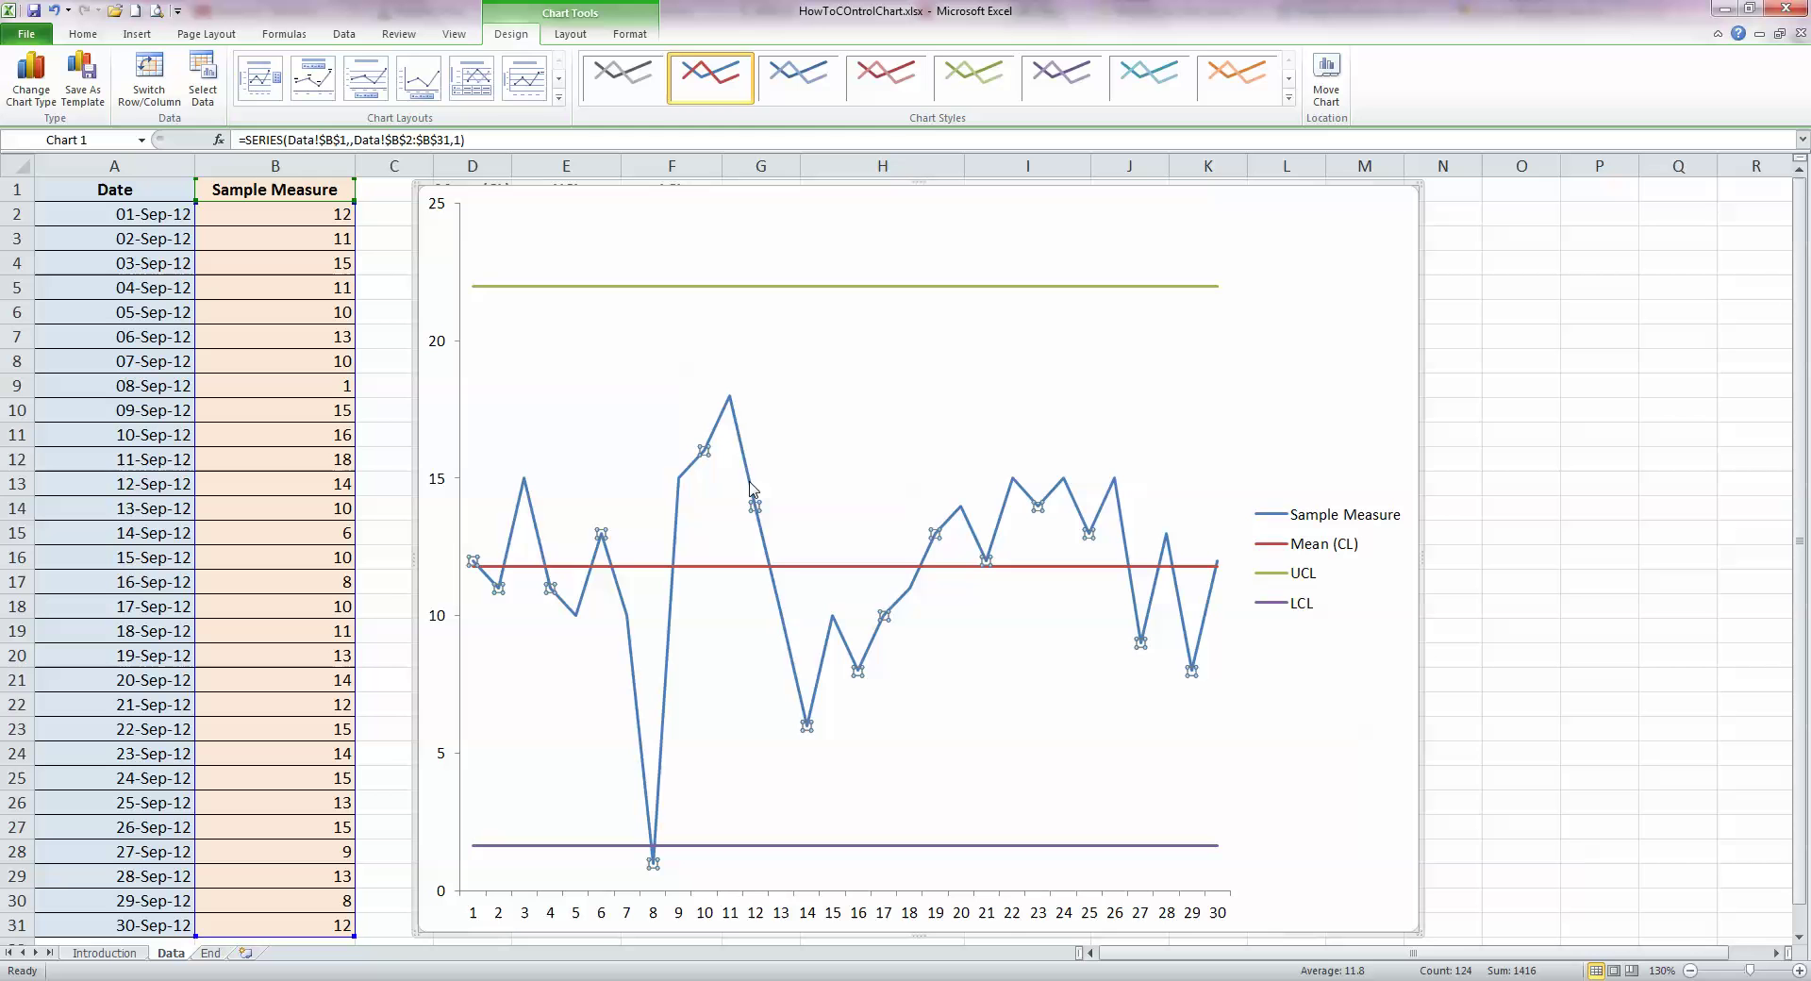
Give the Sample Measure series automatic markers via Format Data Series
right_click(751, 487)
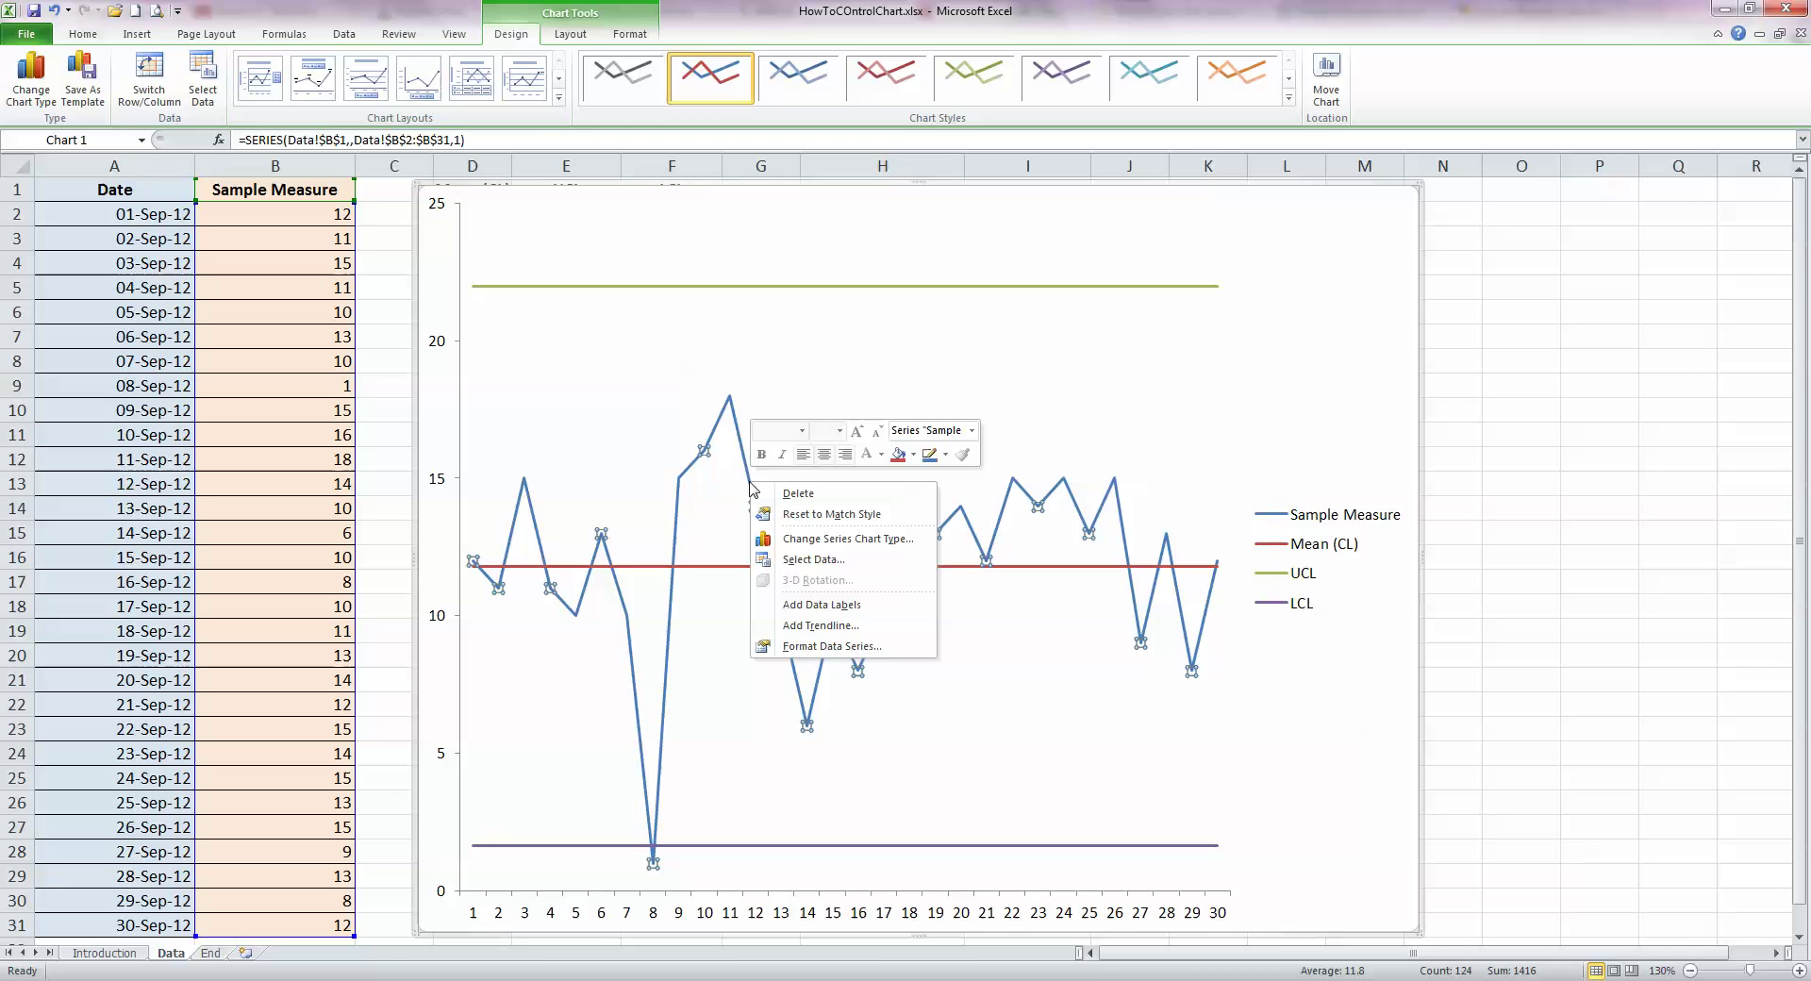
left_click(827, 651)
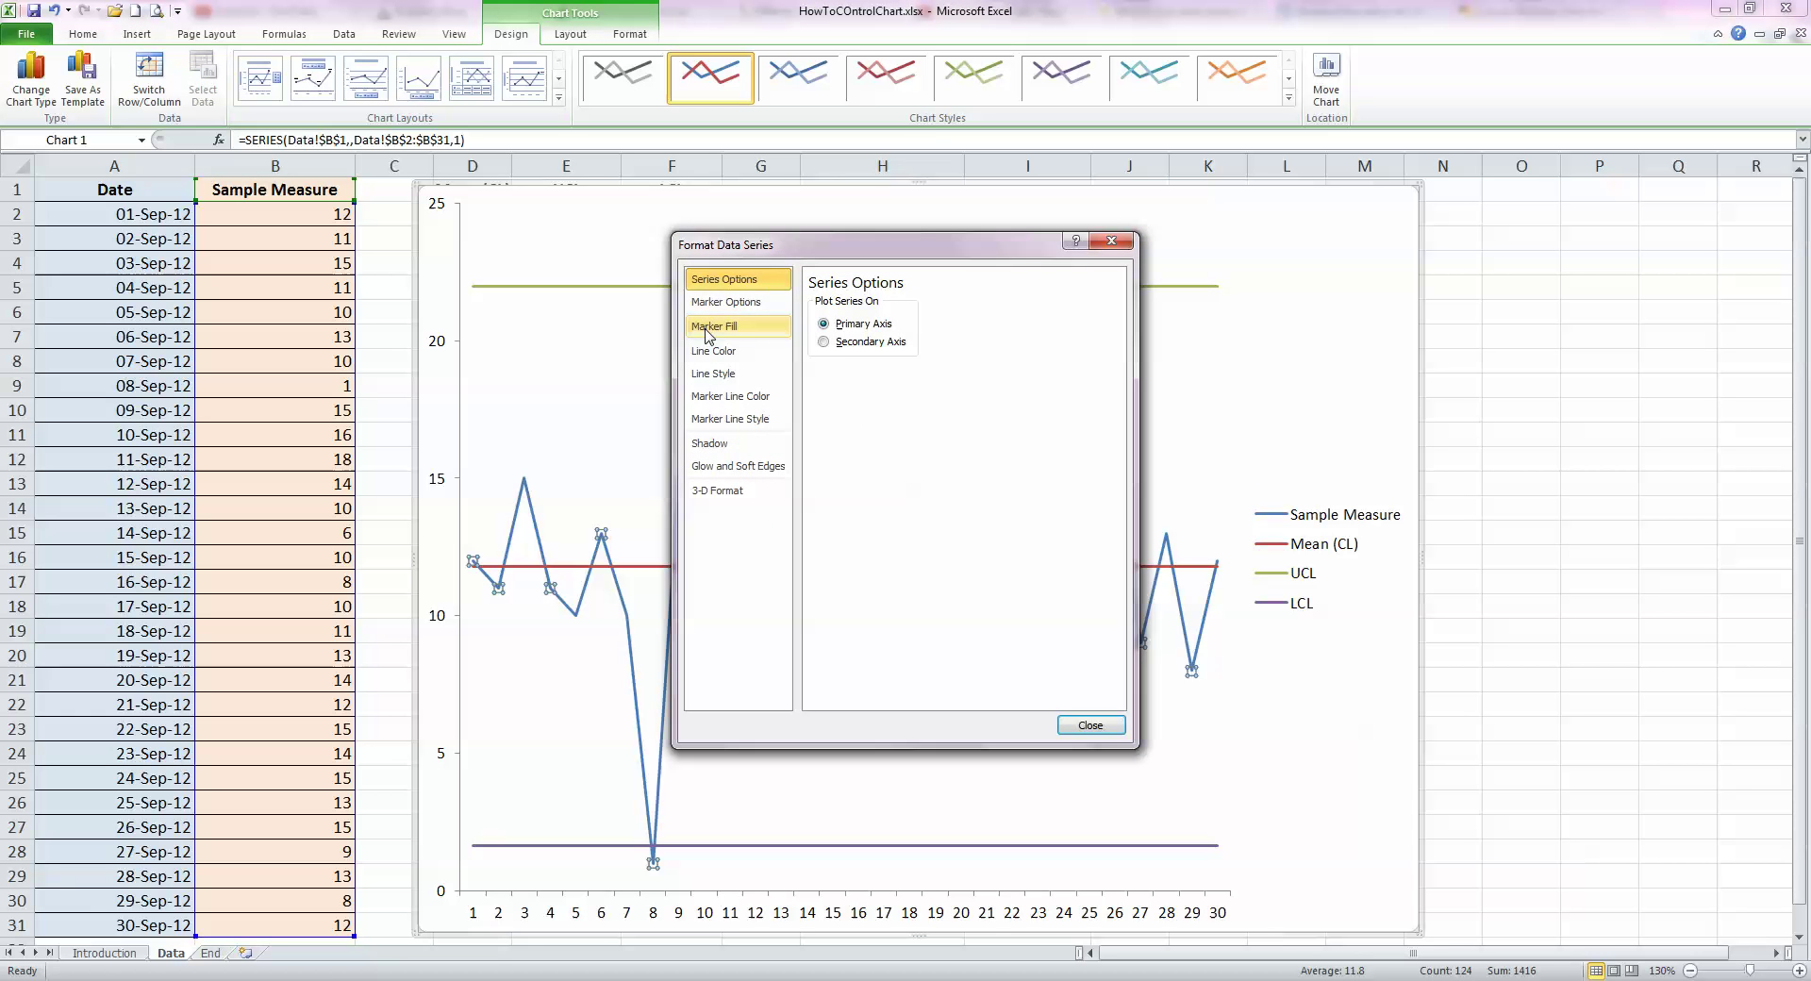
left_click(736, 304)
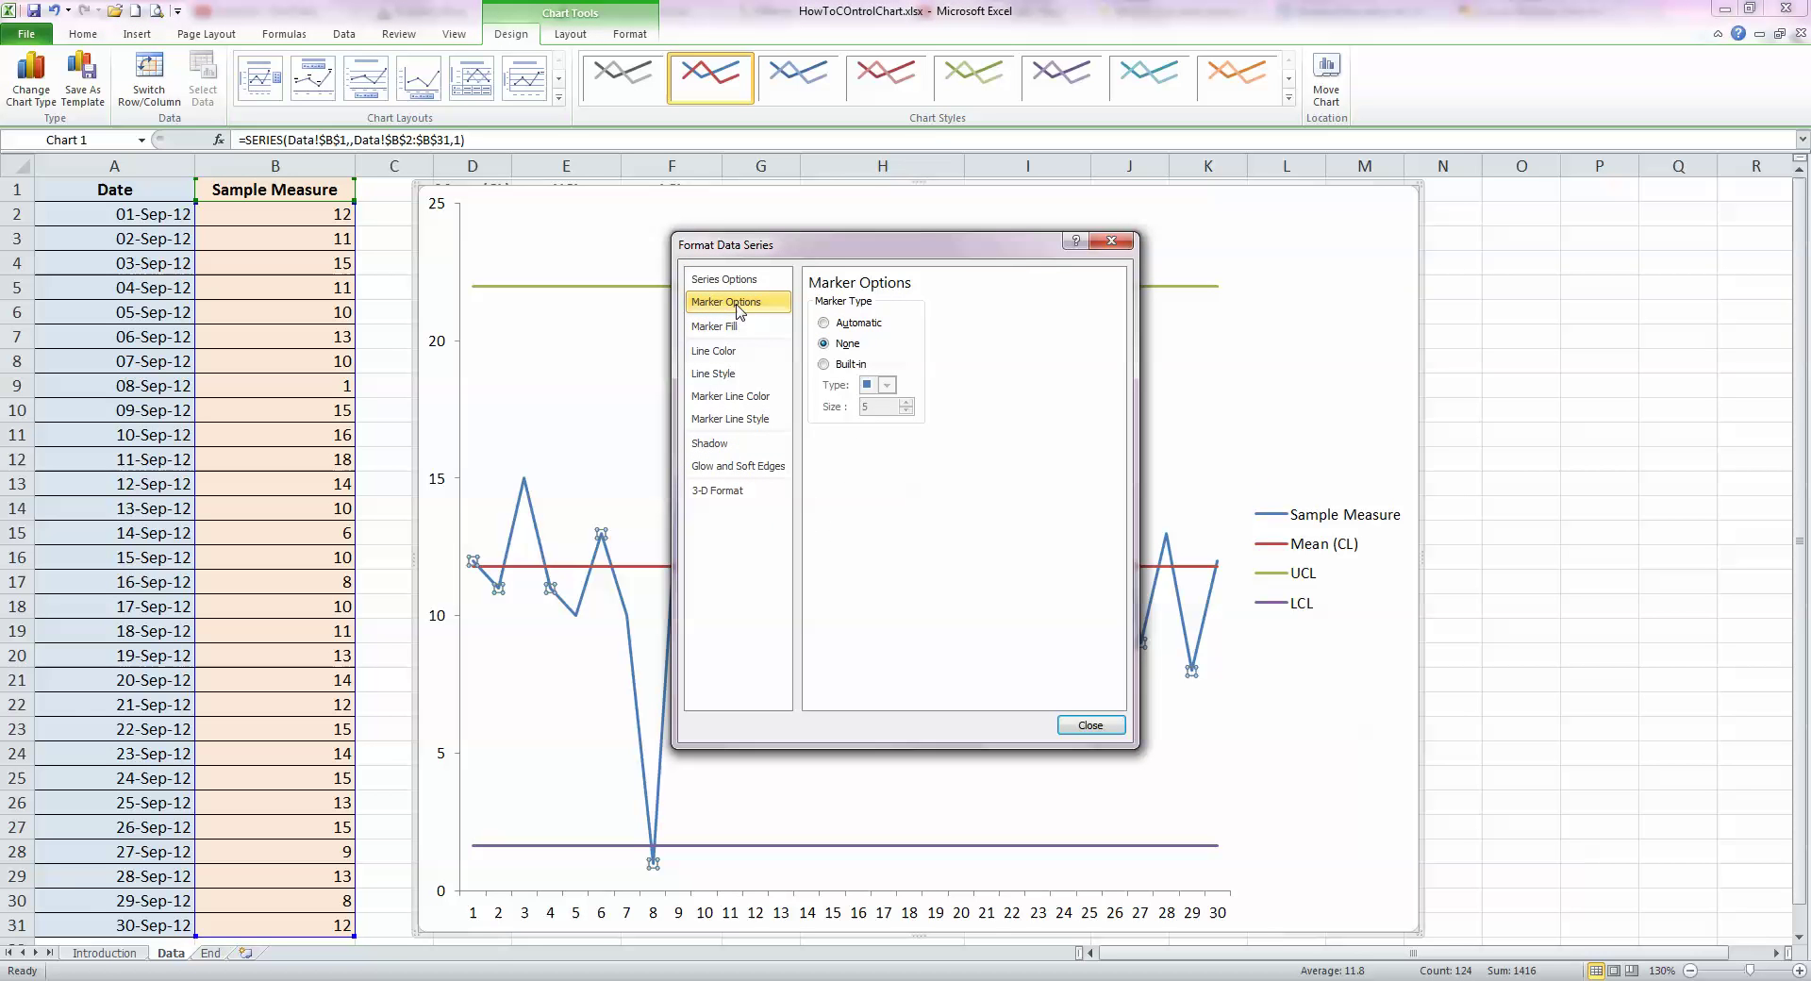
left_click(825, 364)
left_click(824, 323)
left_click(1090, 725)
Drag the chart legend higher in the upper right of the chart
left_click(1516, 705)
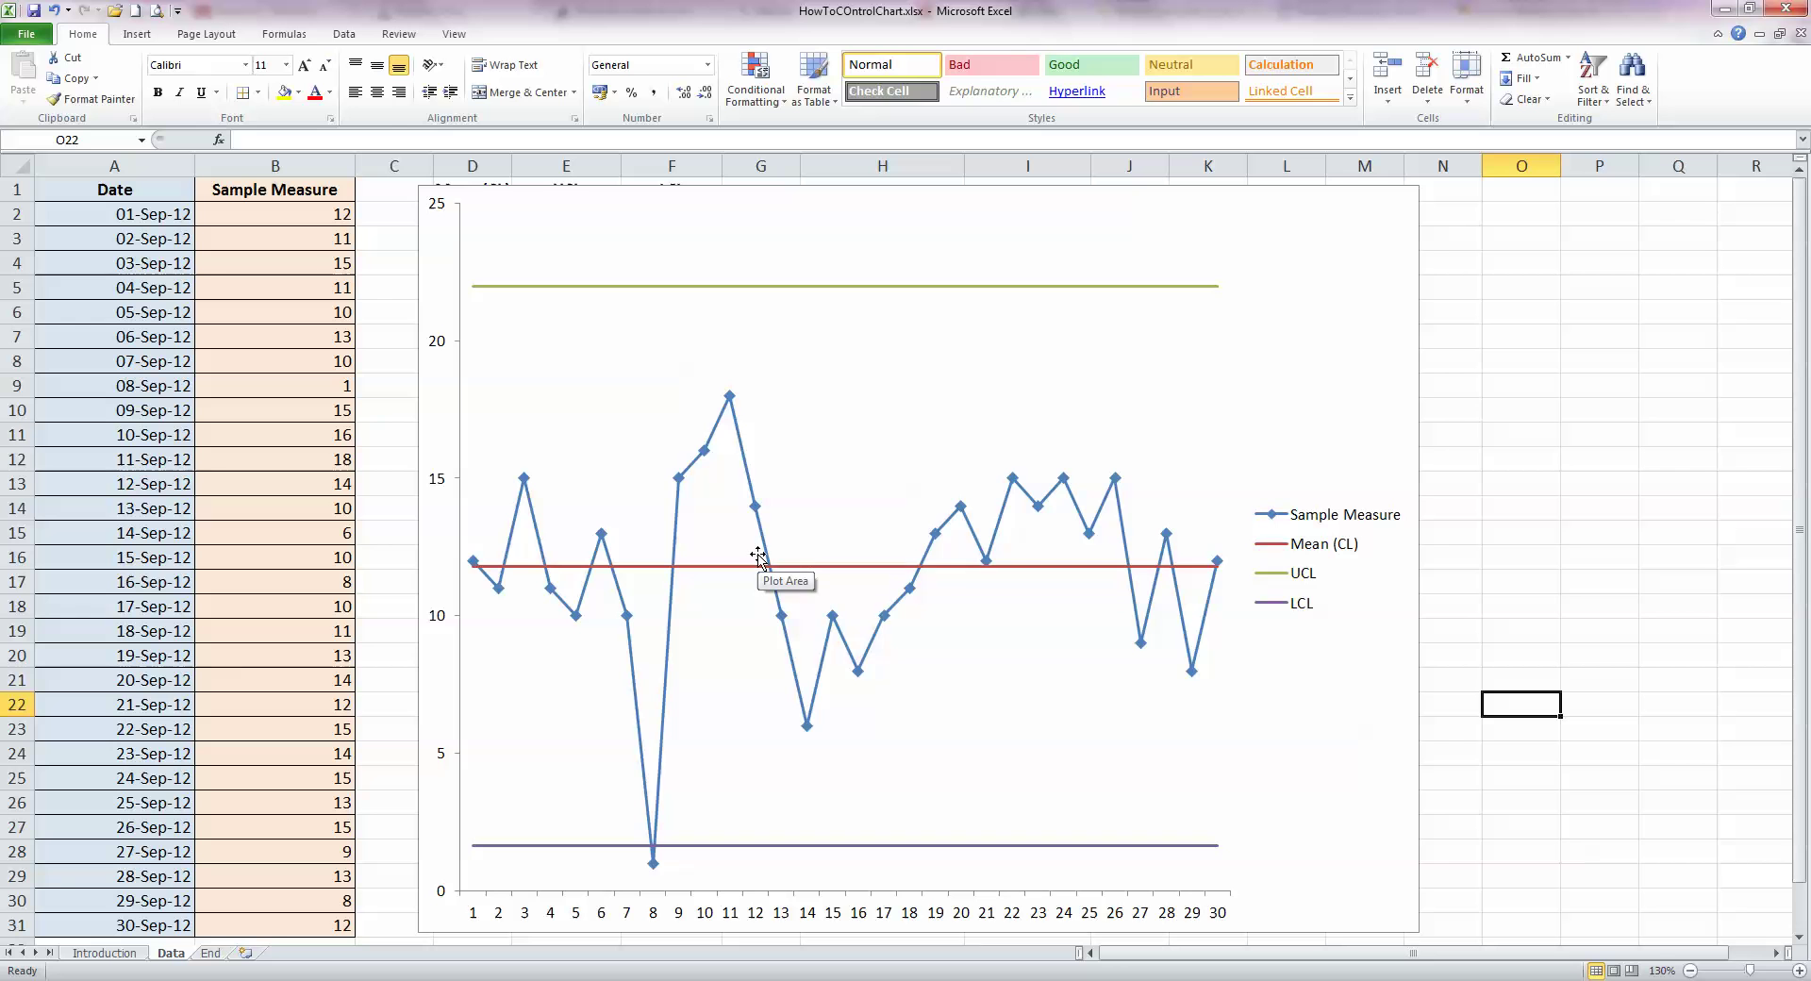
left_click(1297, 524)
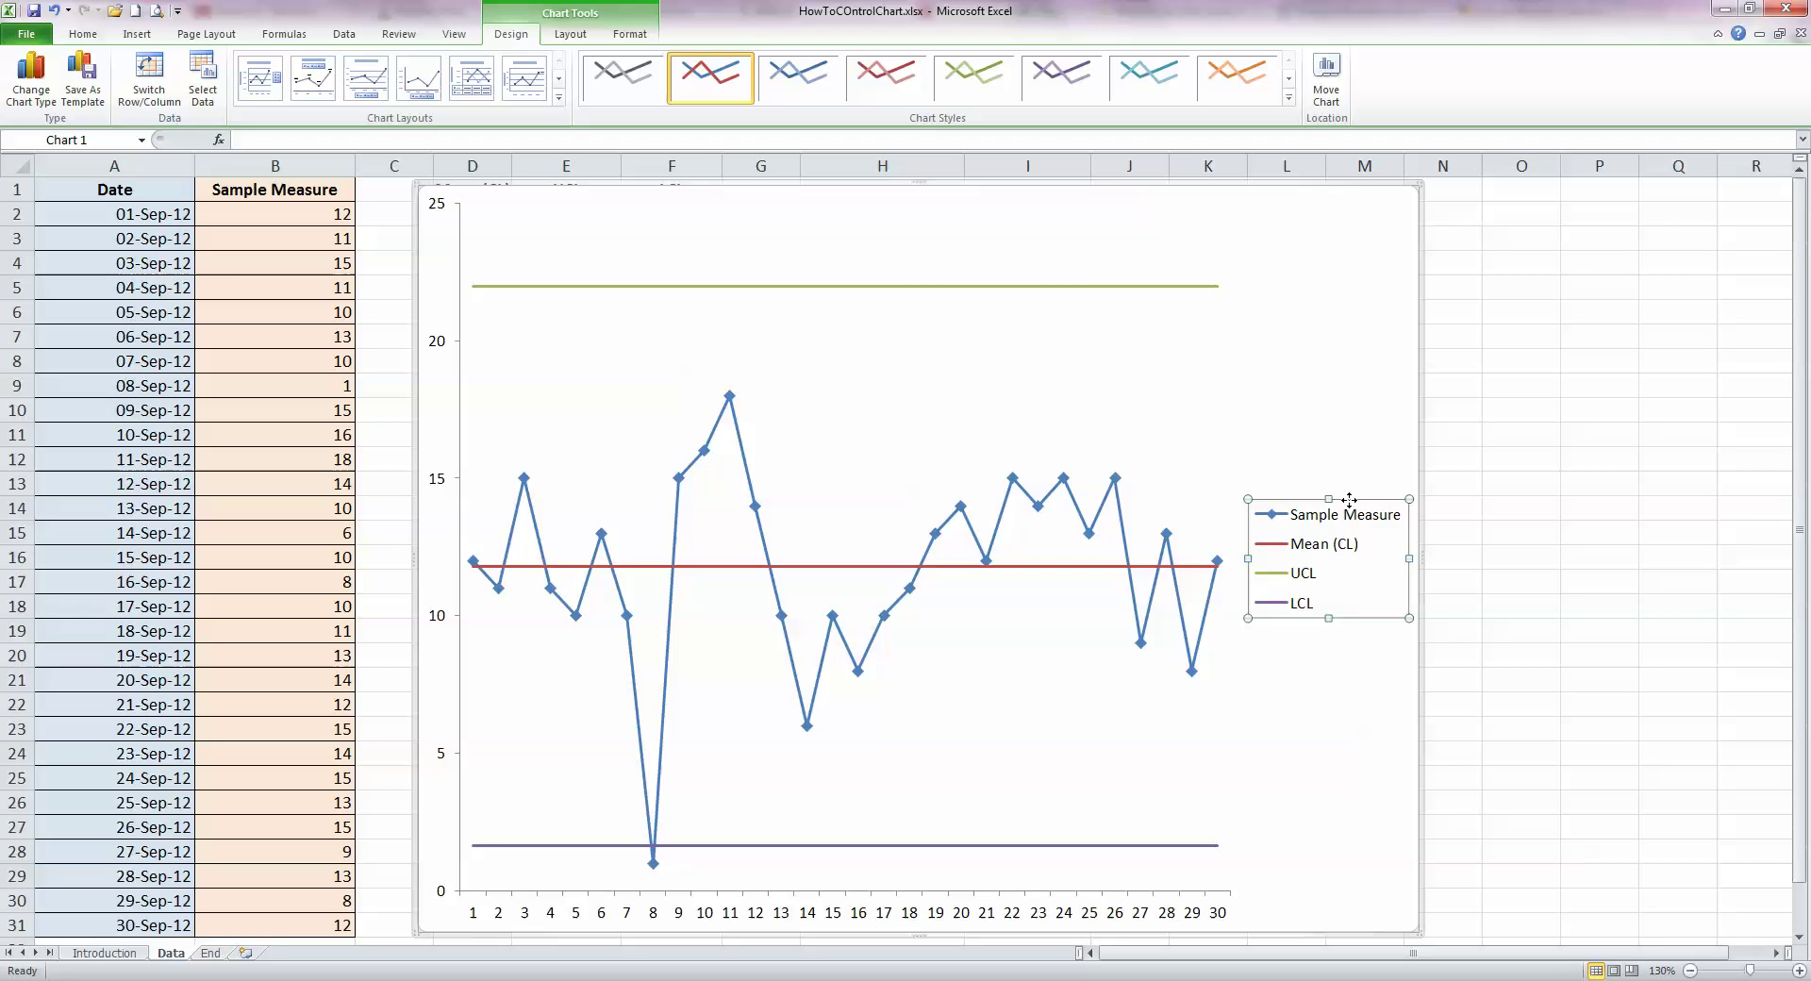
left_click_drag(1330, 498, 1320, 332)
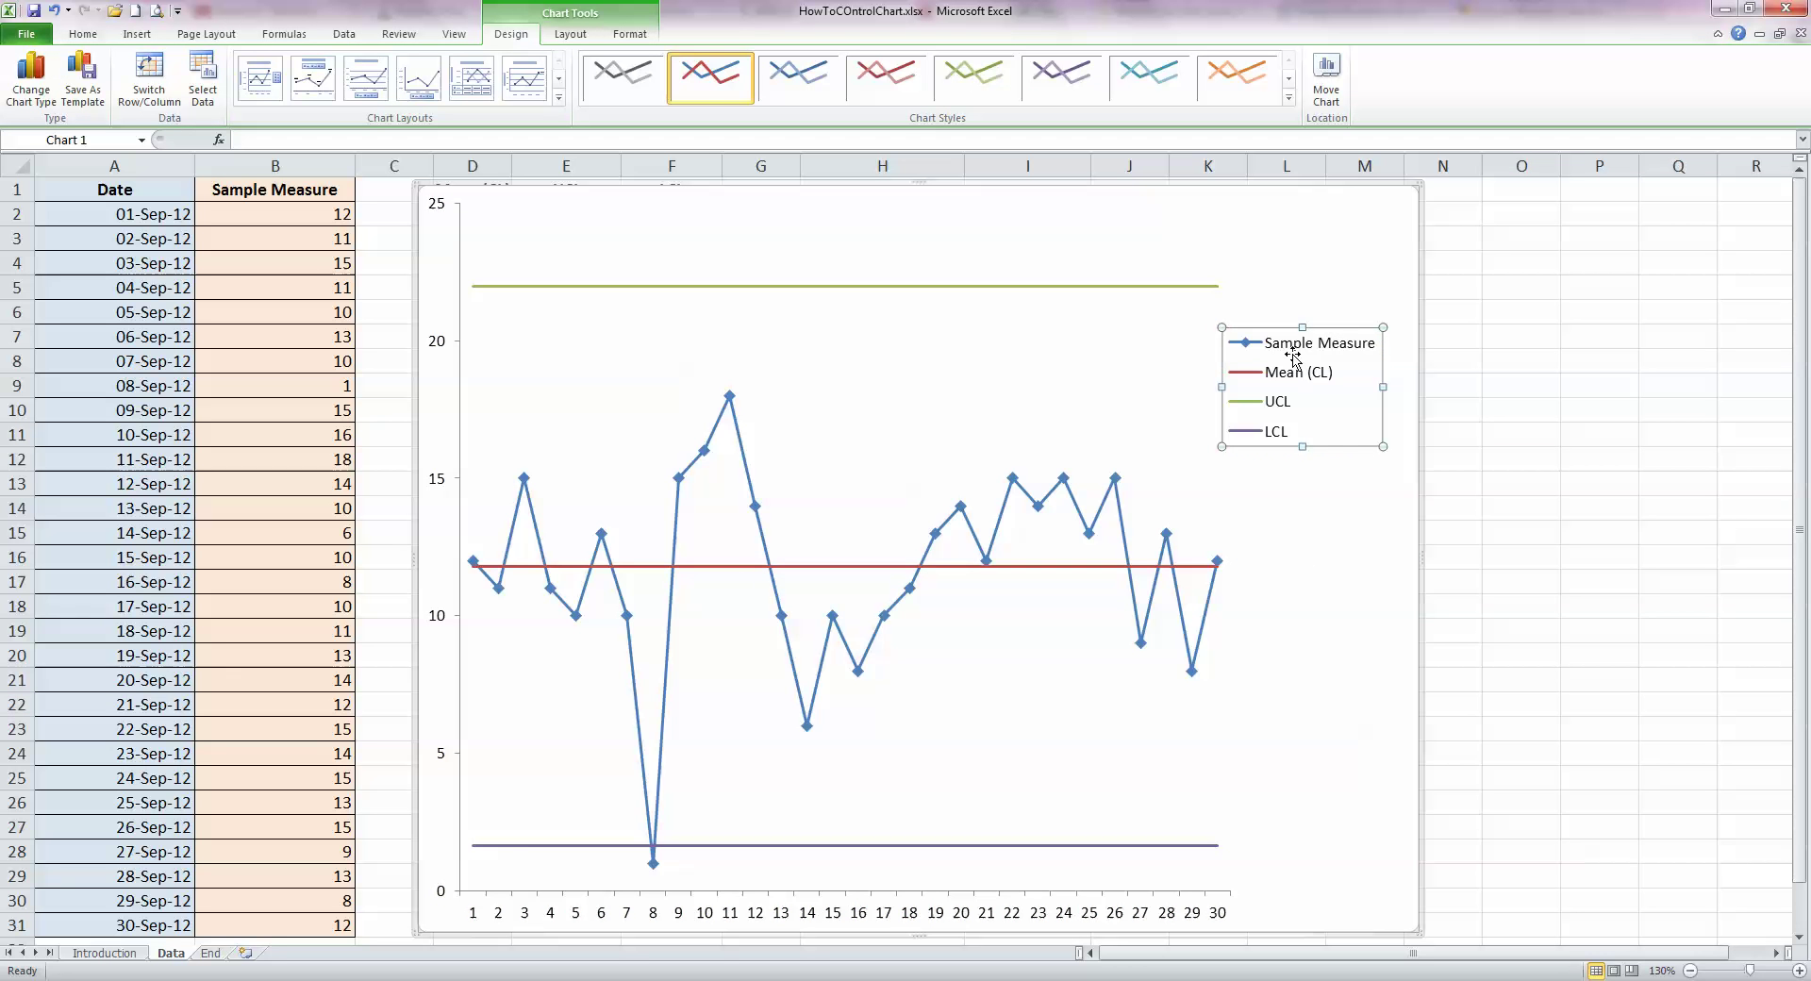
left_click(1533, 415)
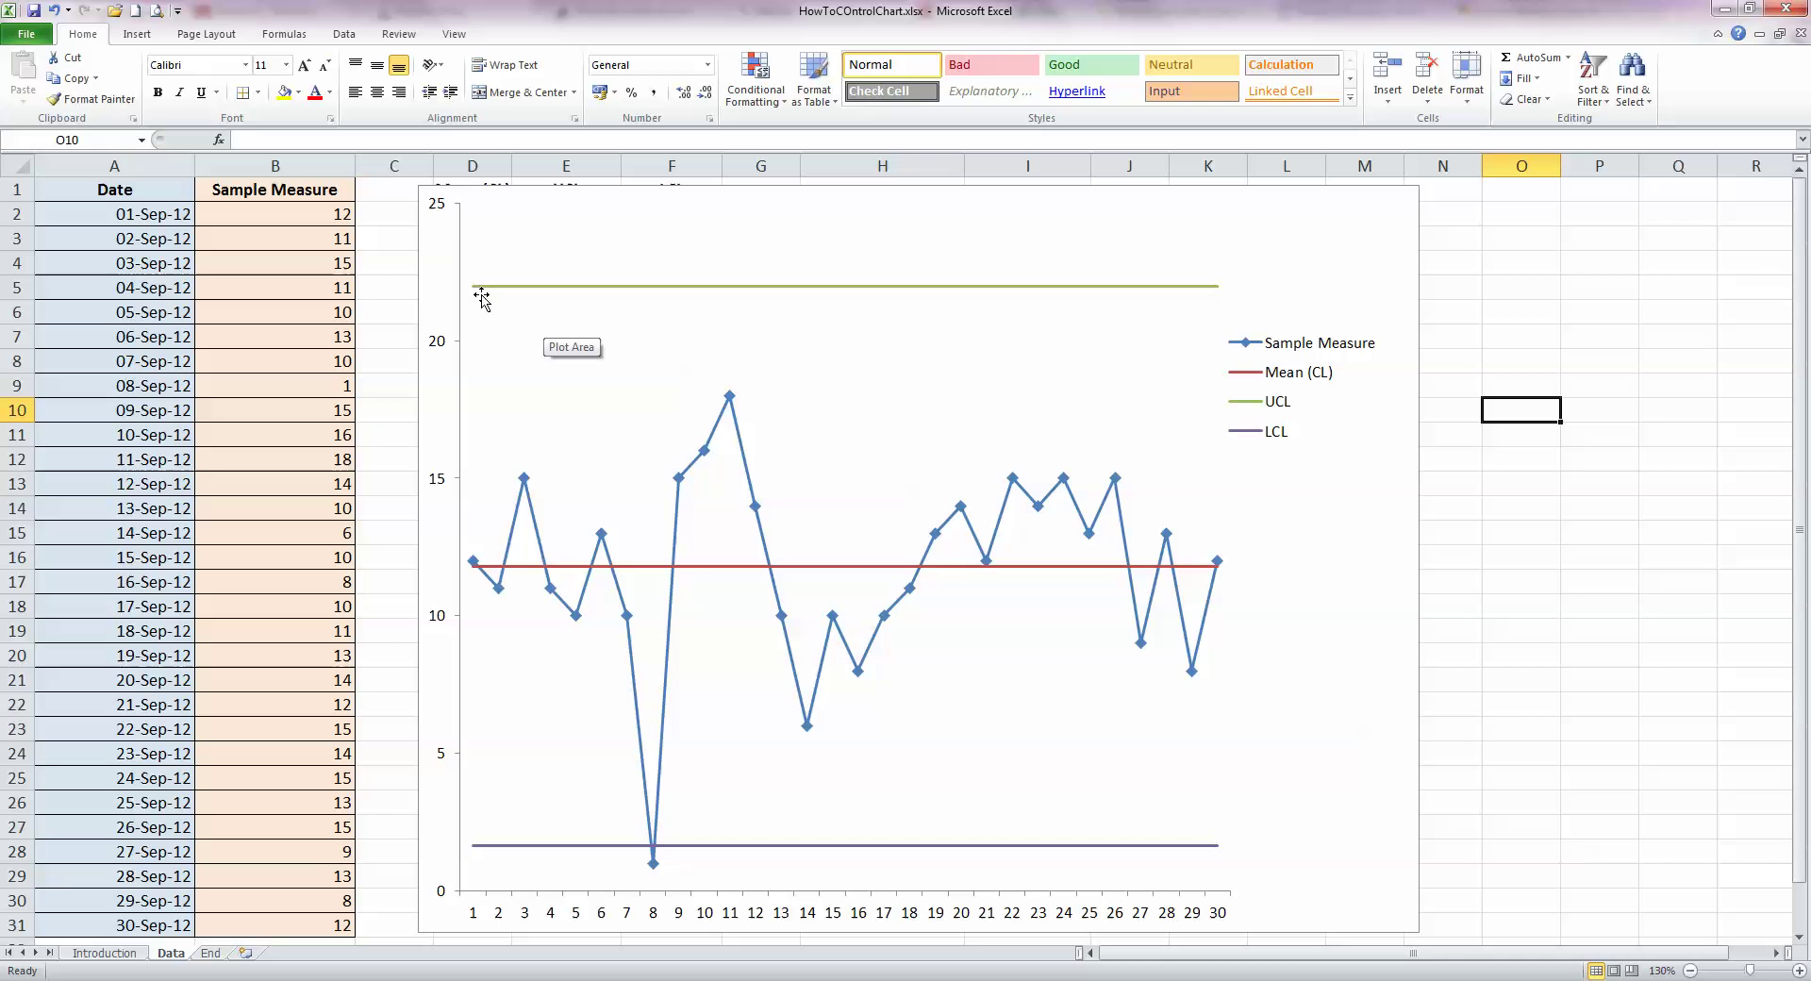
mouse_move(1216, 858)
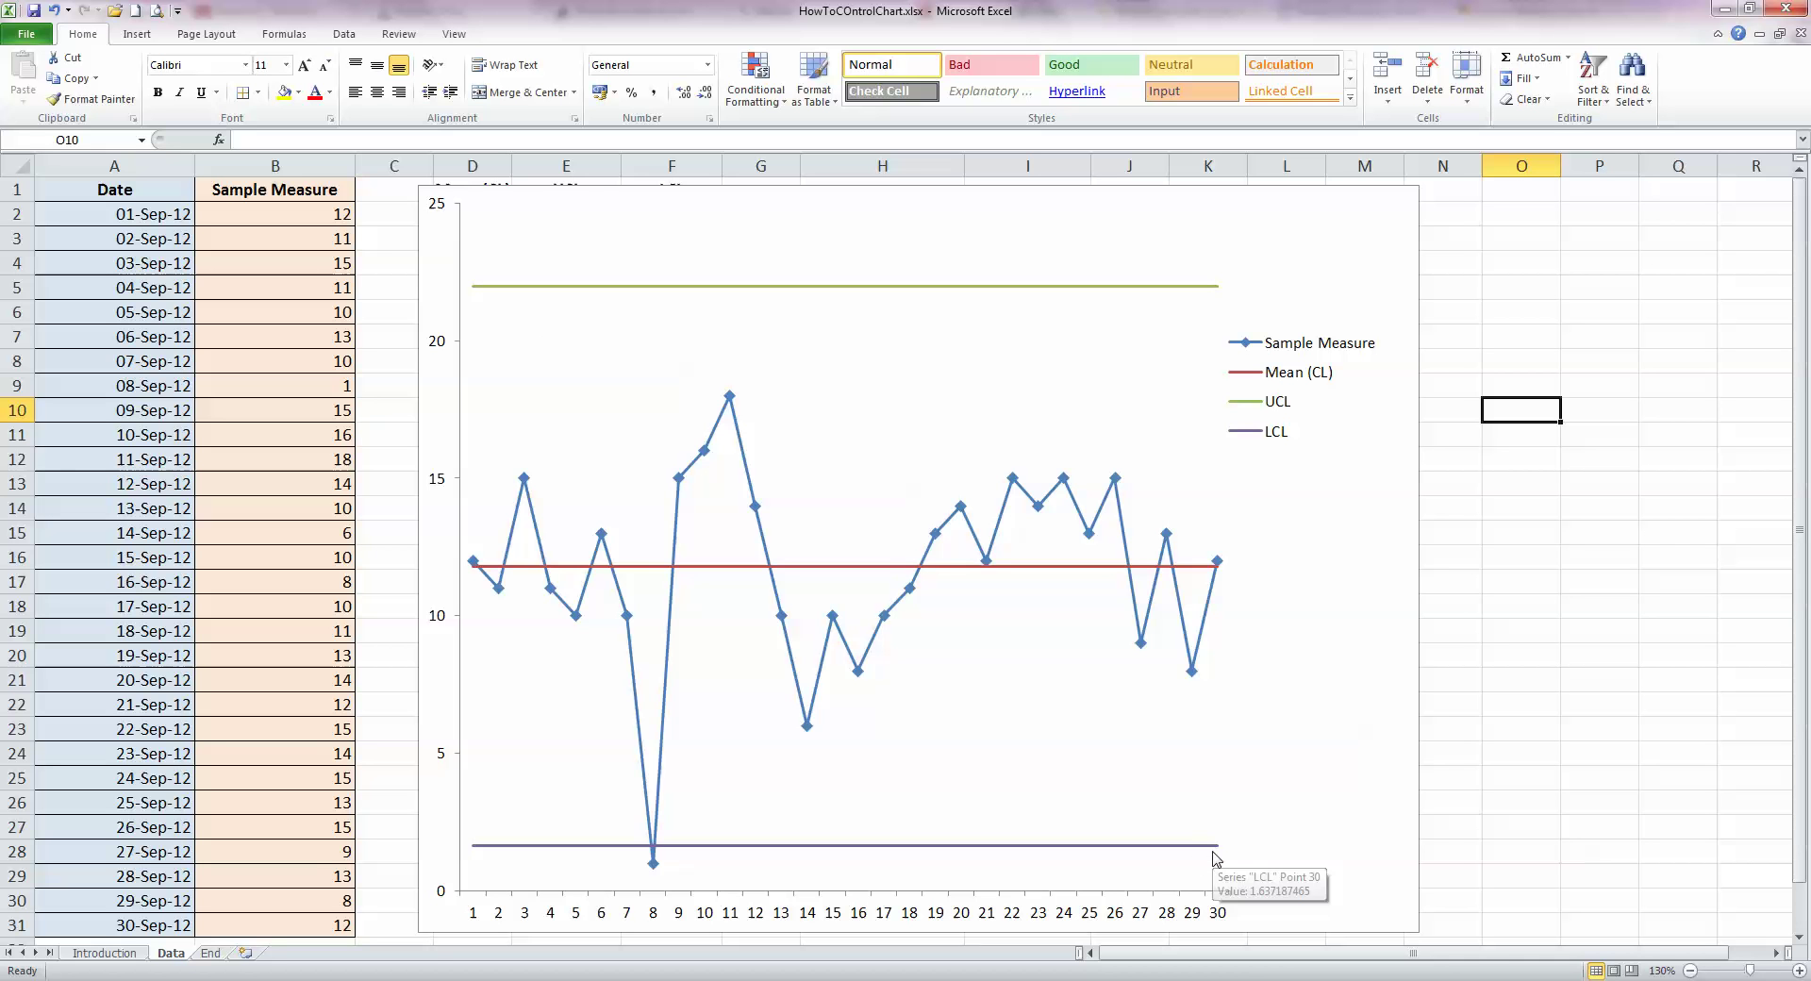